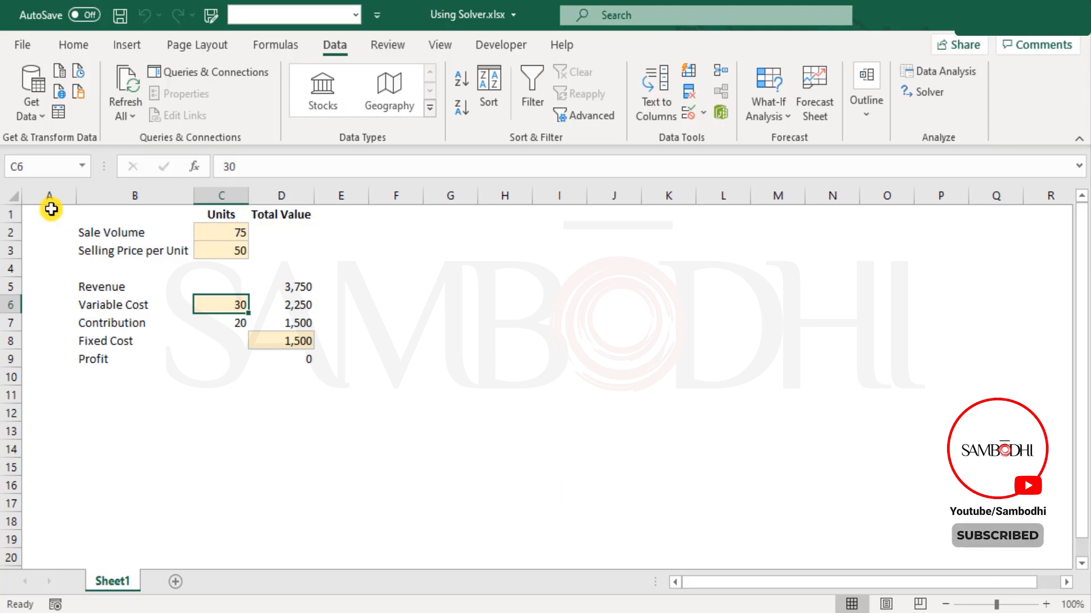
Try Goal Seek for a profit of 2000 in D9 by varying C2, then discard it.
click(275, 363)
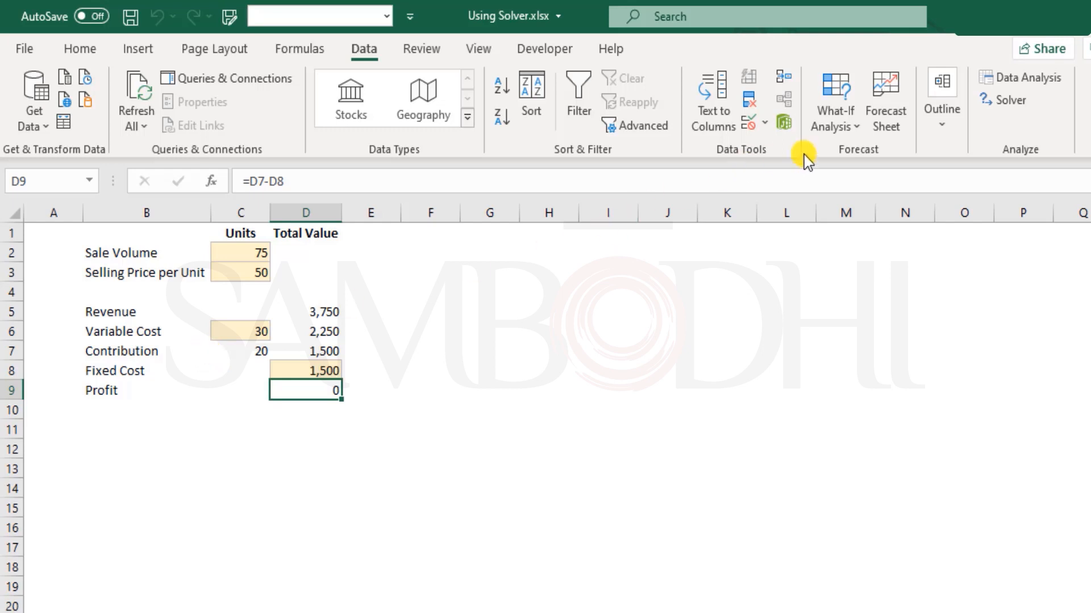
click(843, 123)
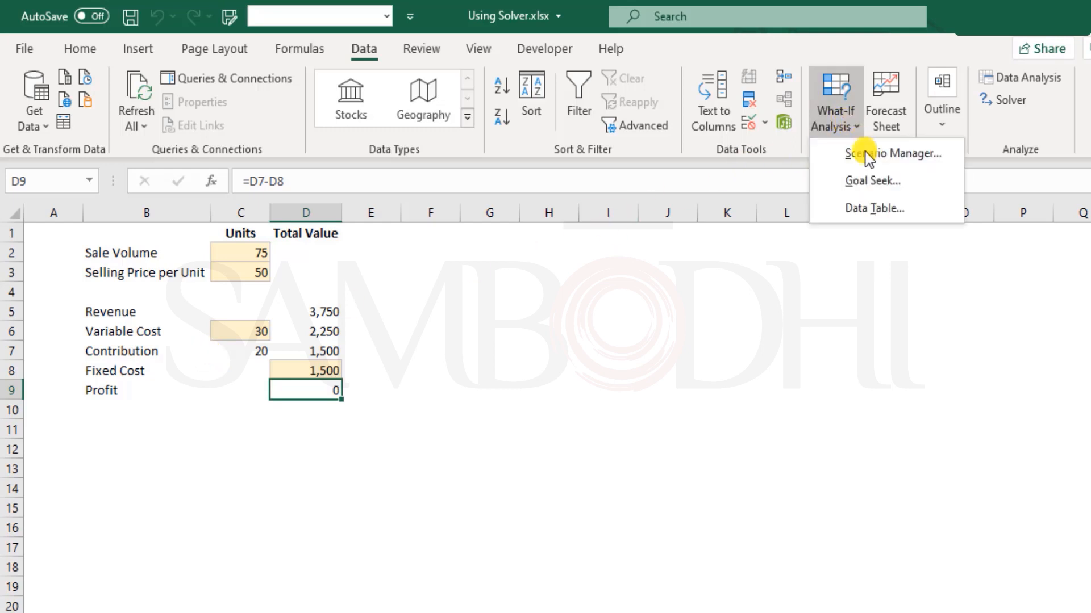
click(877, 183)
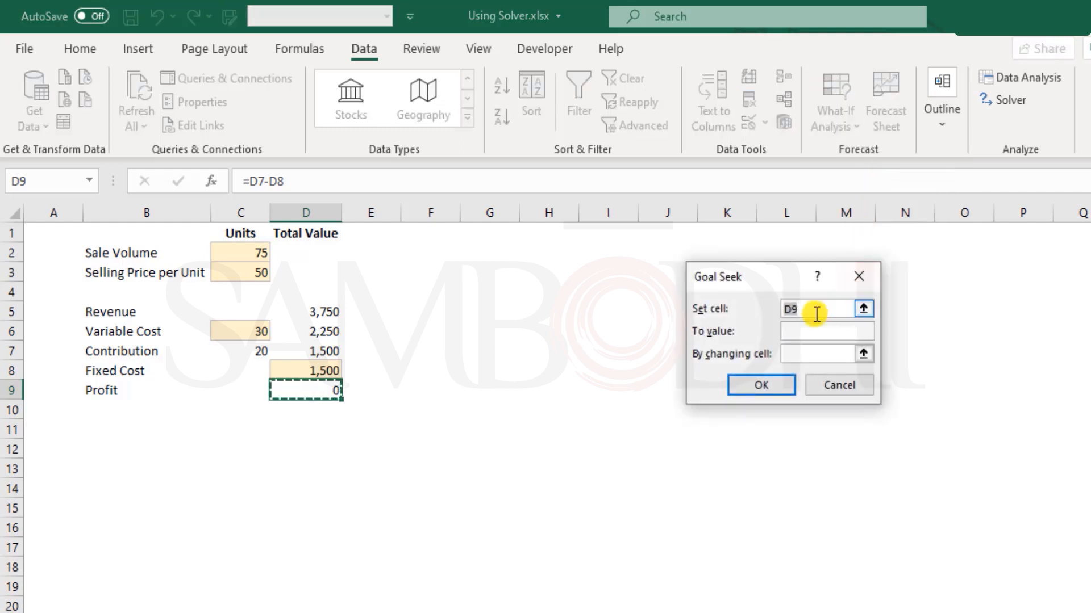
click(817, 332)
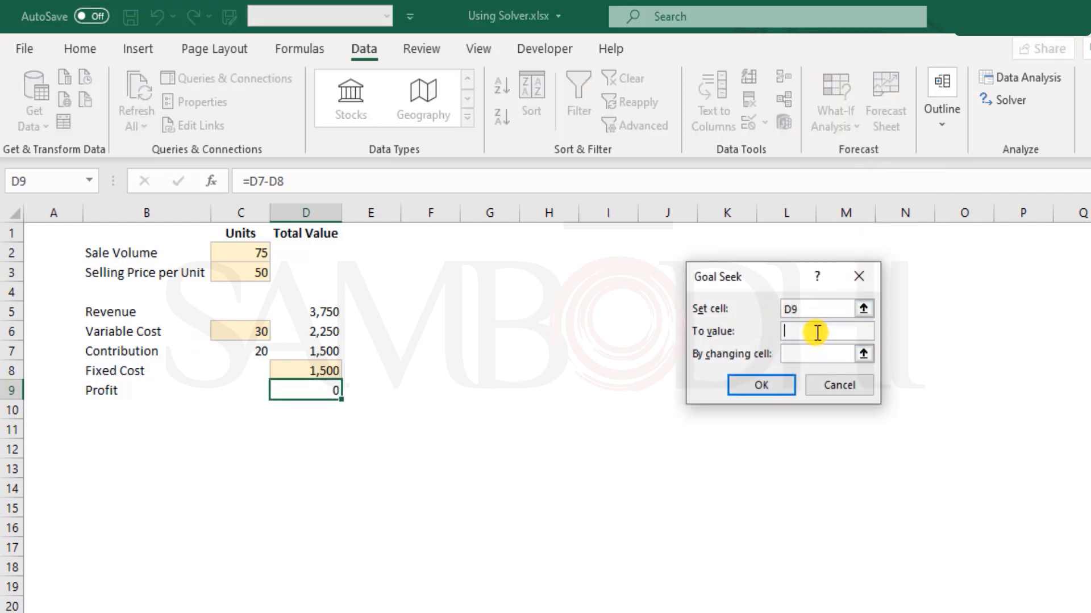
text(2000)
click(798, 354)
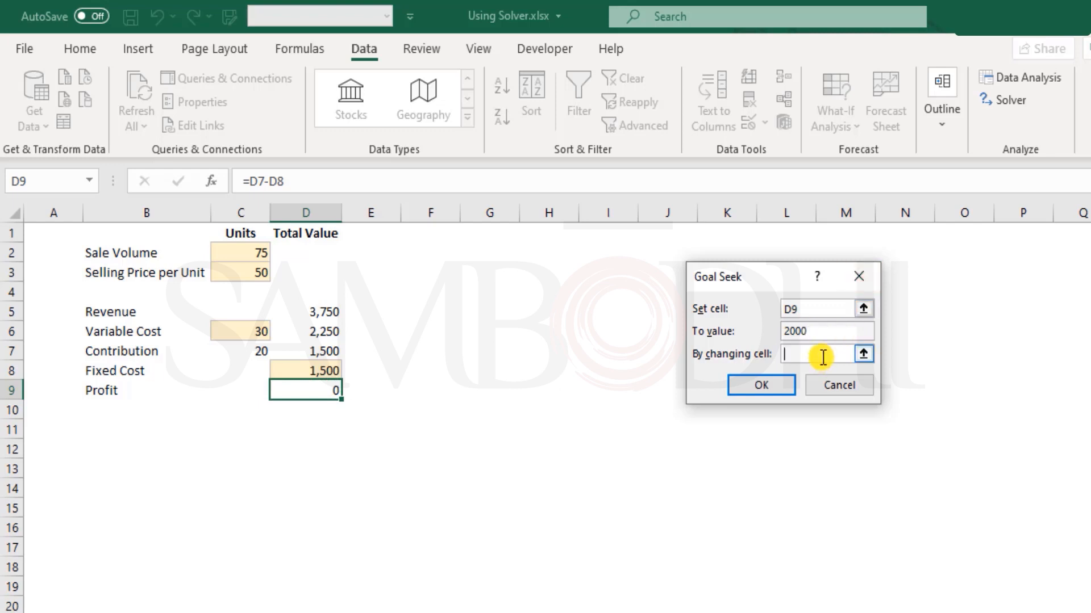
click(260, 254)
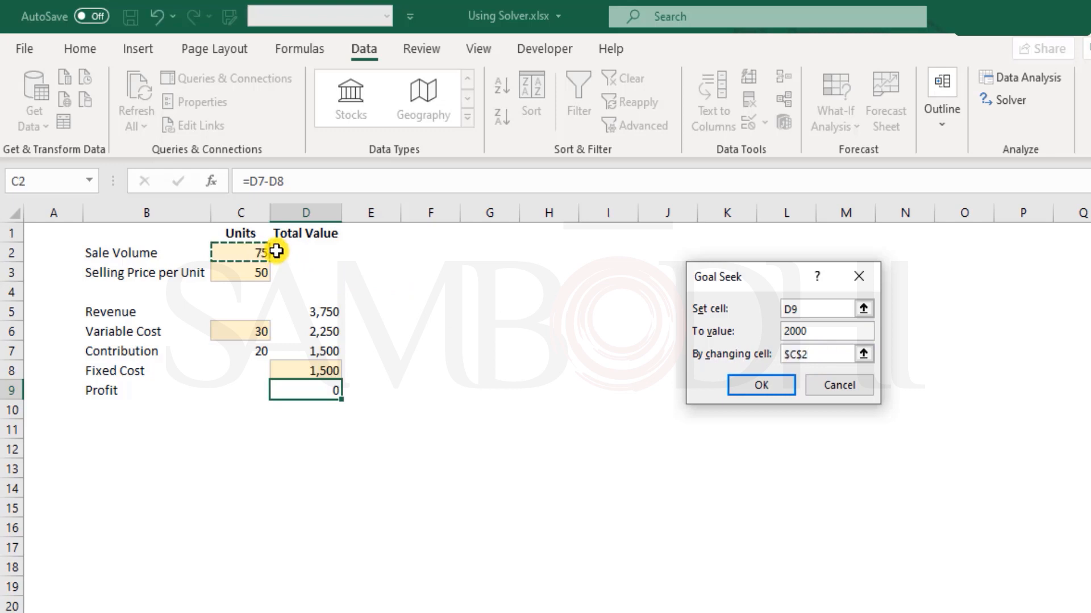
click(781, 386)
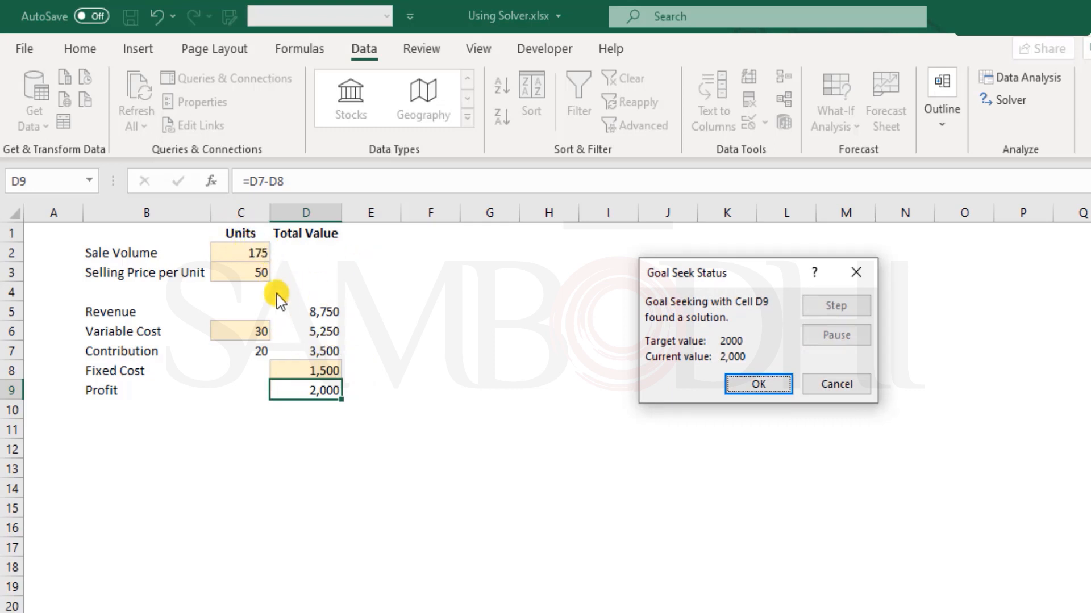
click(840, 392)
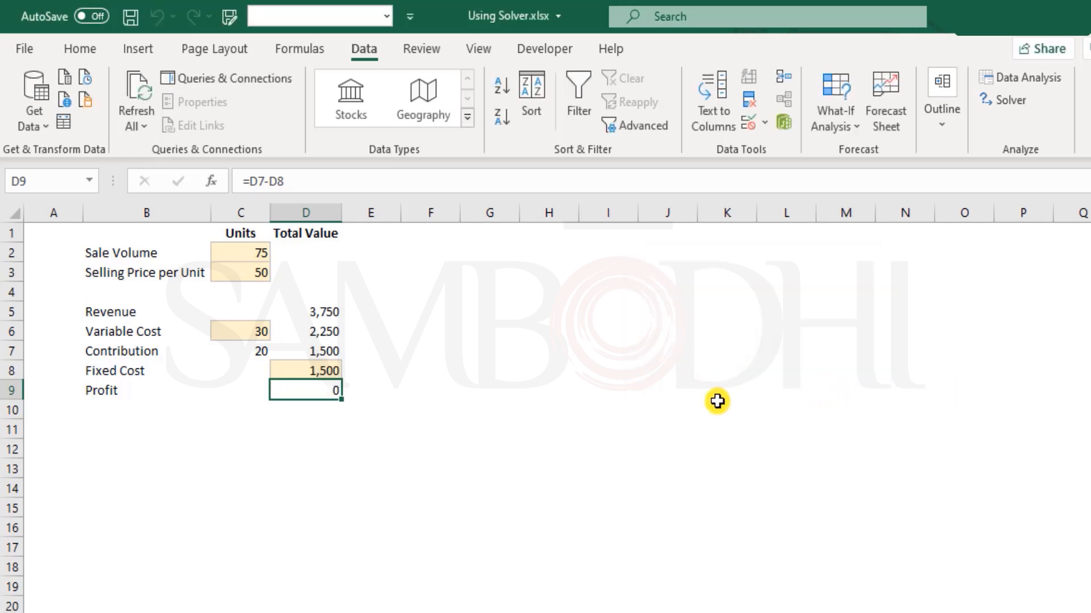
Look over the sale volume C2 and selling price C3 input cells.
click(246, 250)
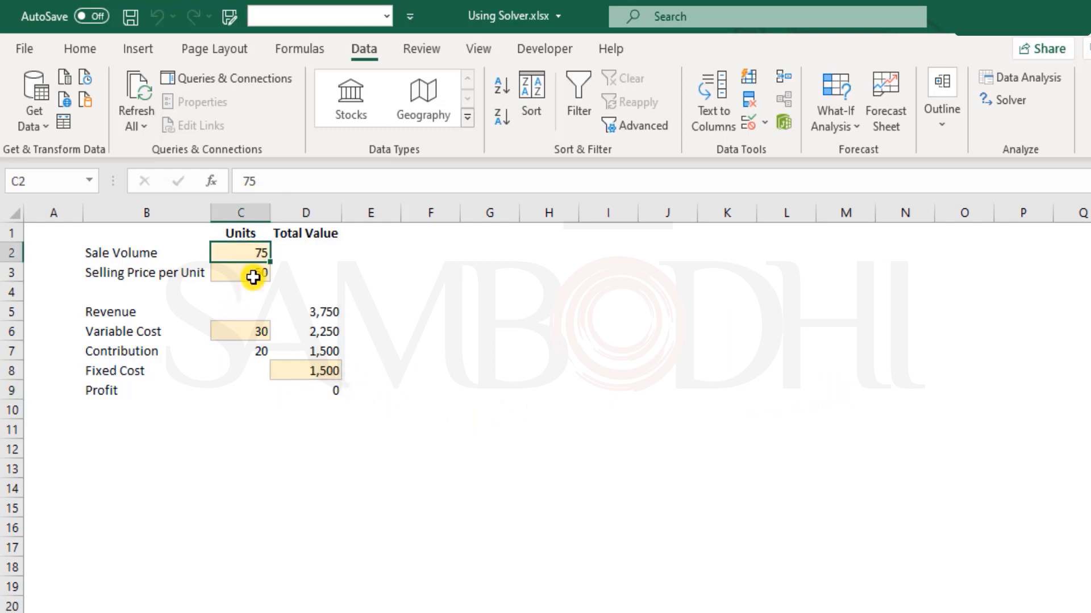
click(257, 273)
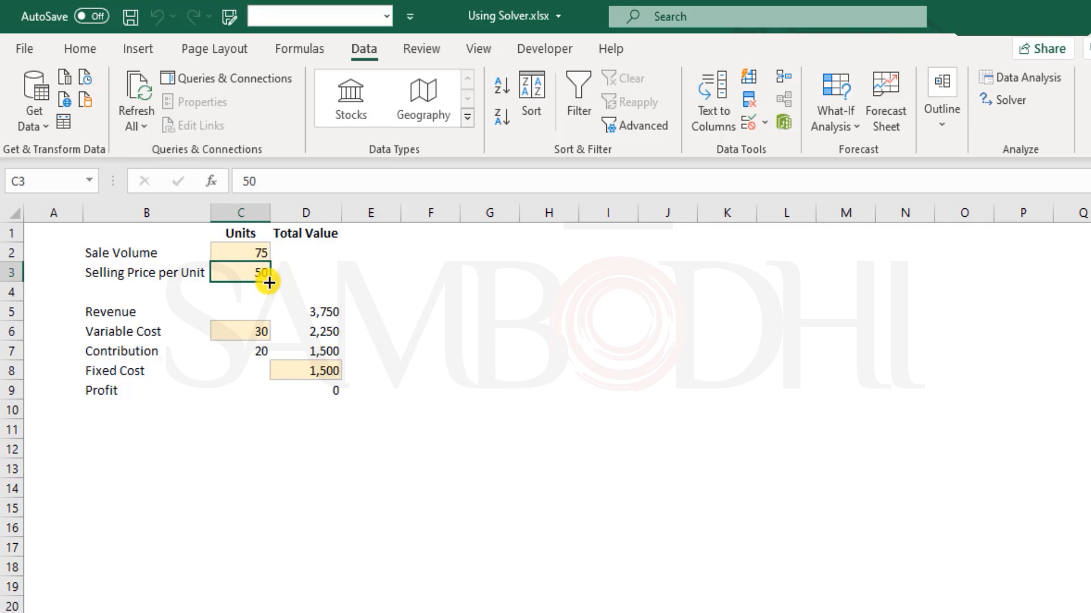
click(258, 248)
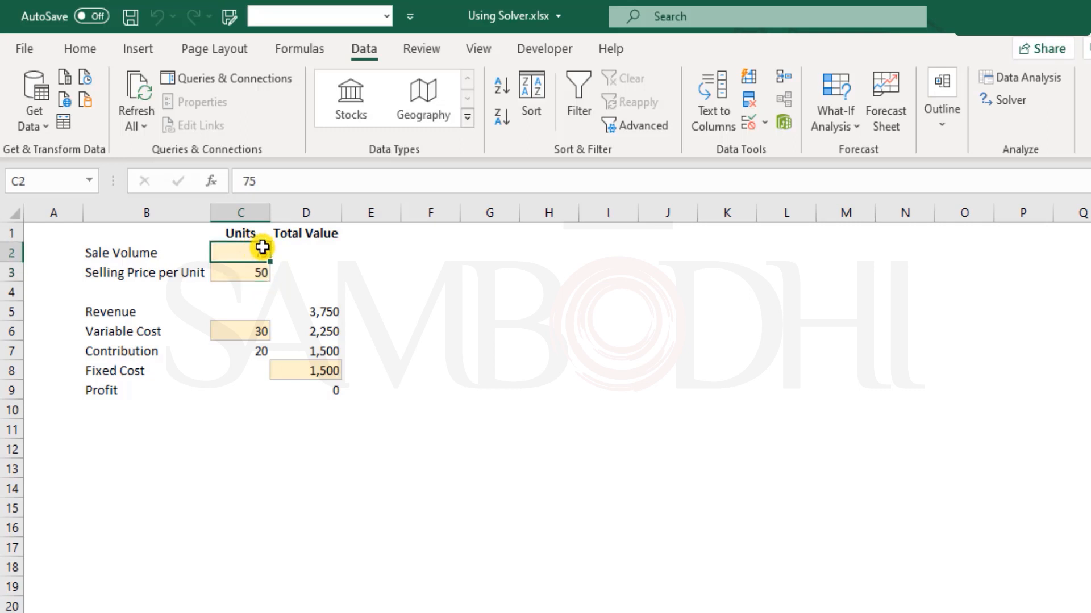
click(236, 276)
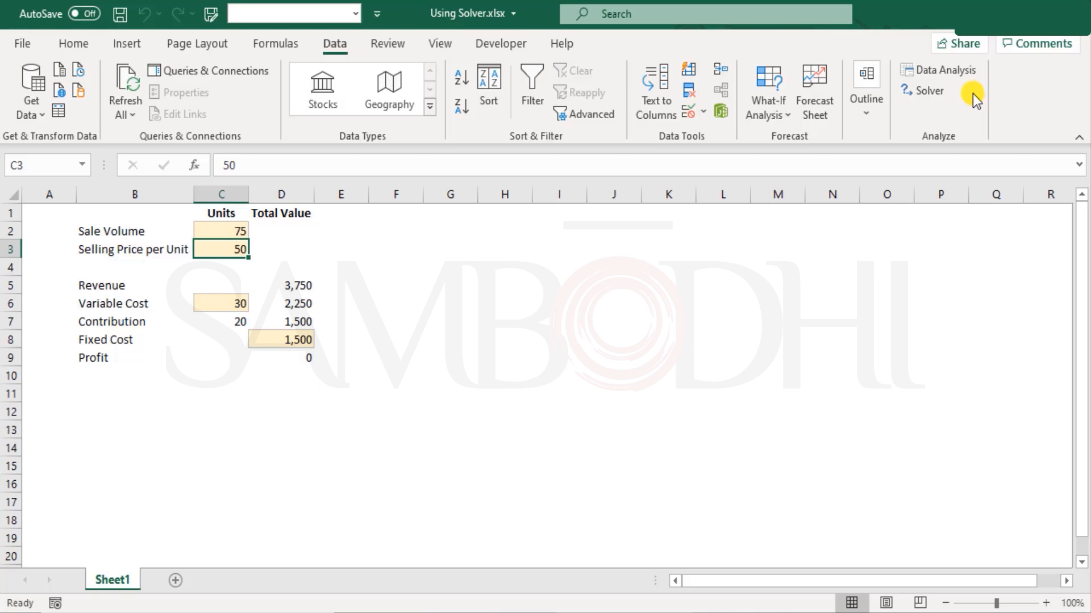
Open the Add-ins page of Excel Options and view the Solver Add-in details.
click(25, 41)
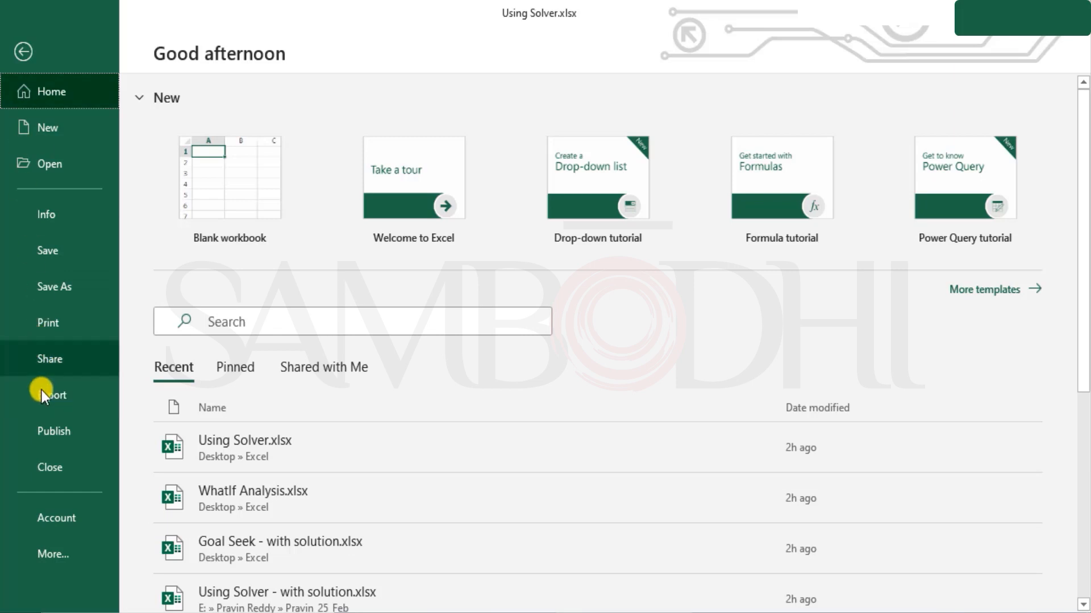
click(70, 561)
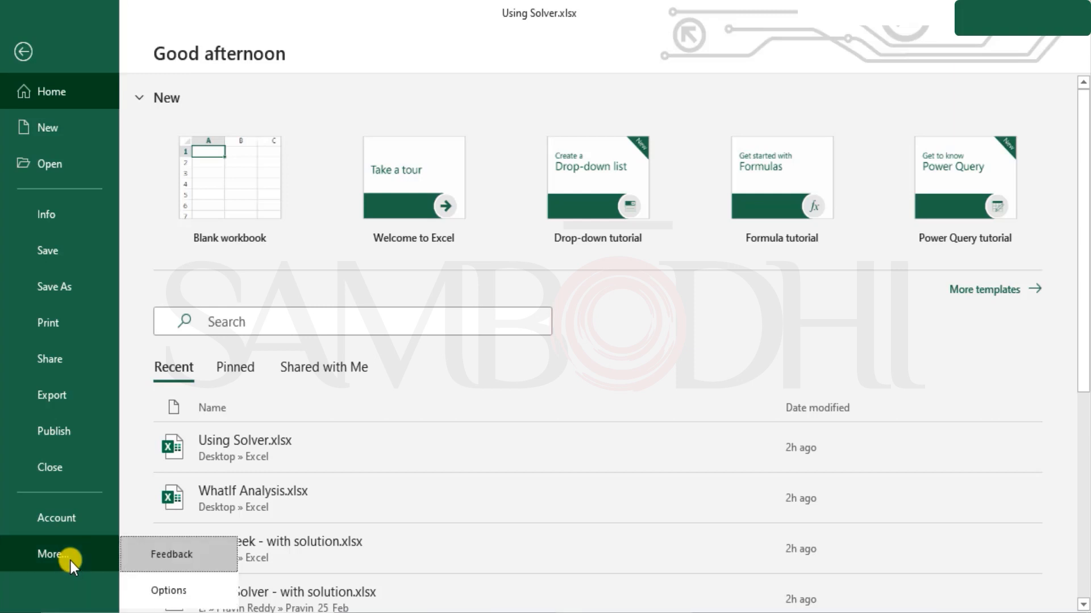
click(187, 591)
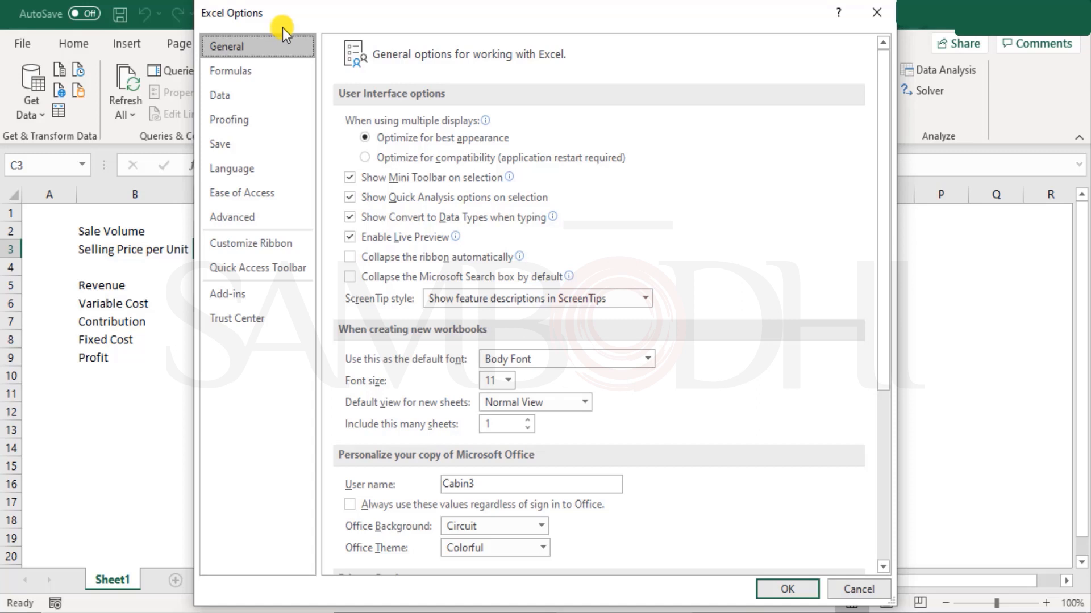
click(267, 294)
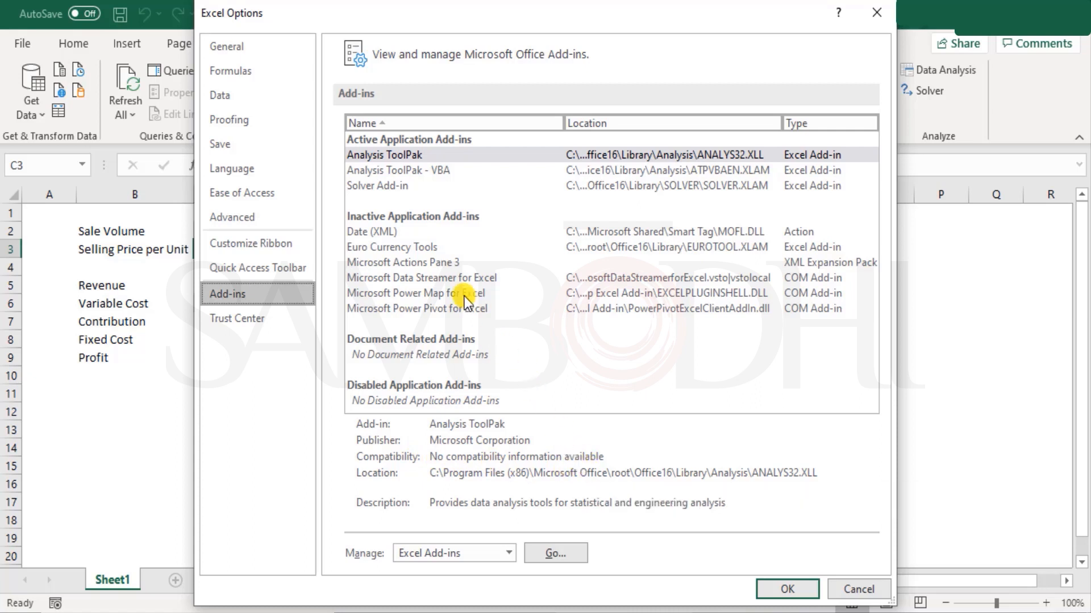
click(376, 186)
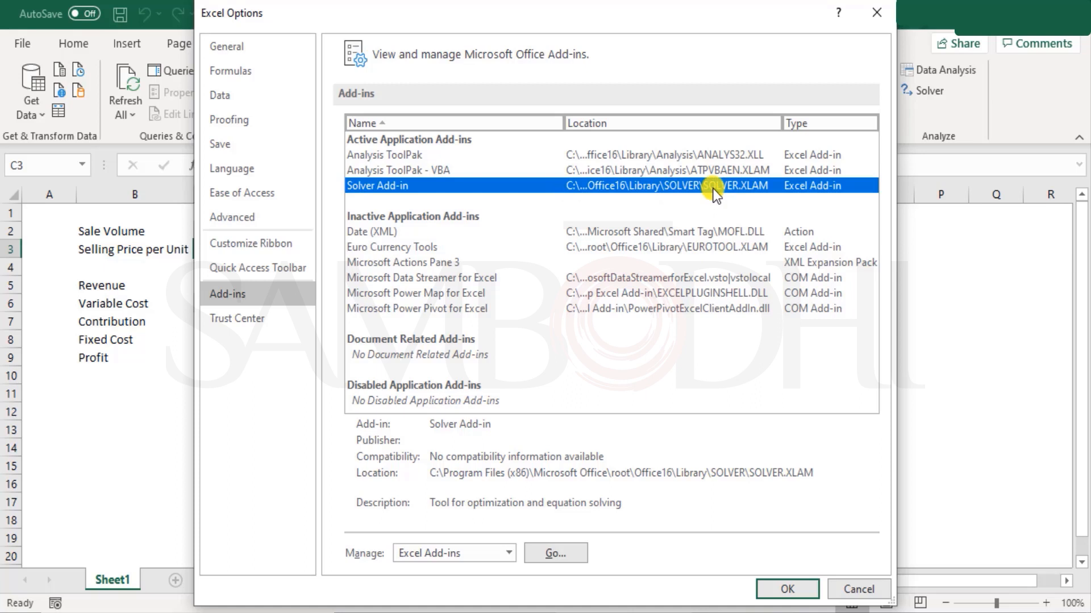
Enable Solver Add-in in the Excel Add-ins manager, then launch Solver from the Data tab.
click(469, 558)
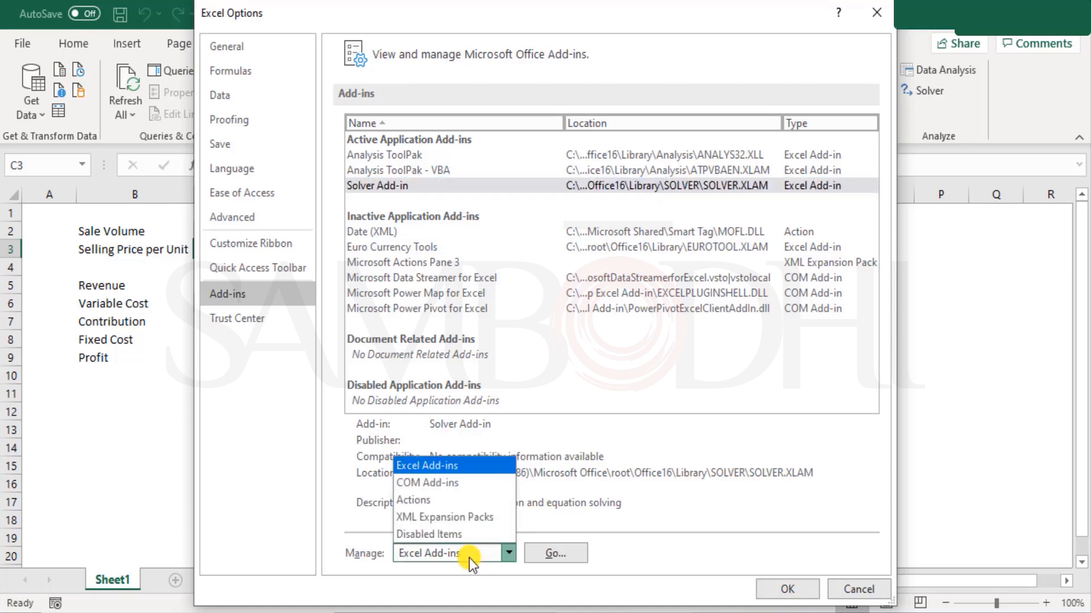
click(359, 563)
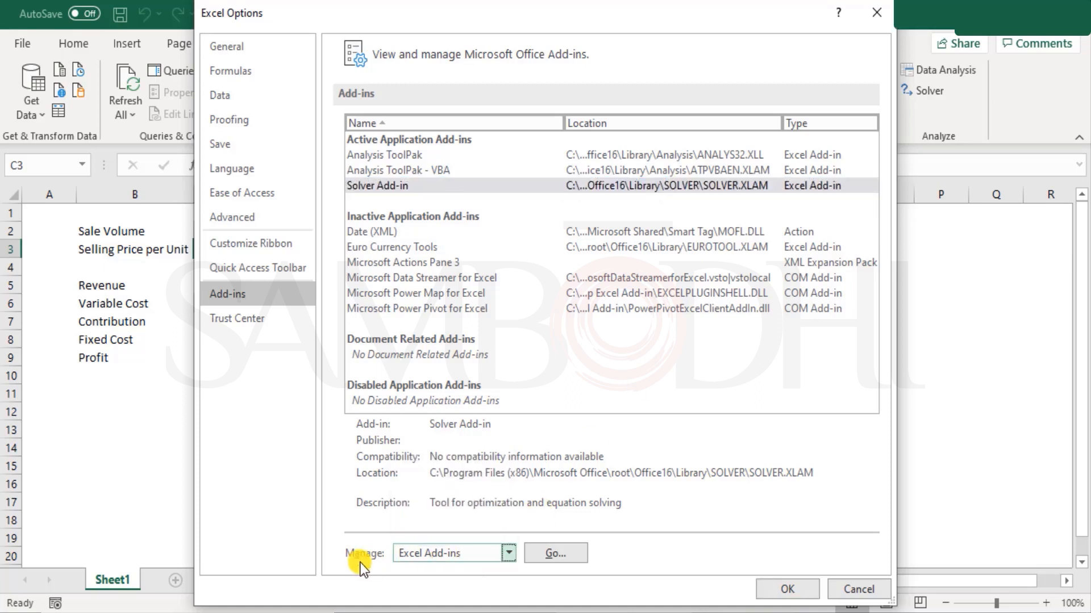
click(462, 559)
click(448, 465)
click(565, 558)
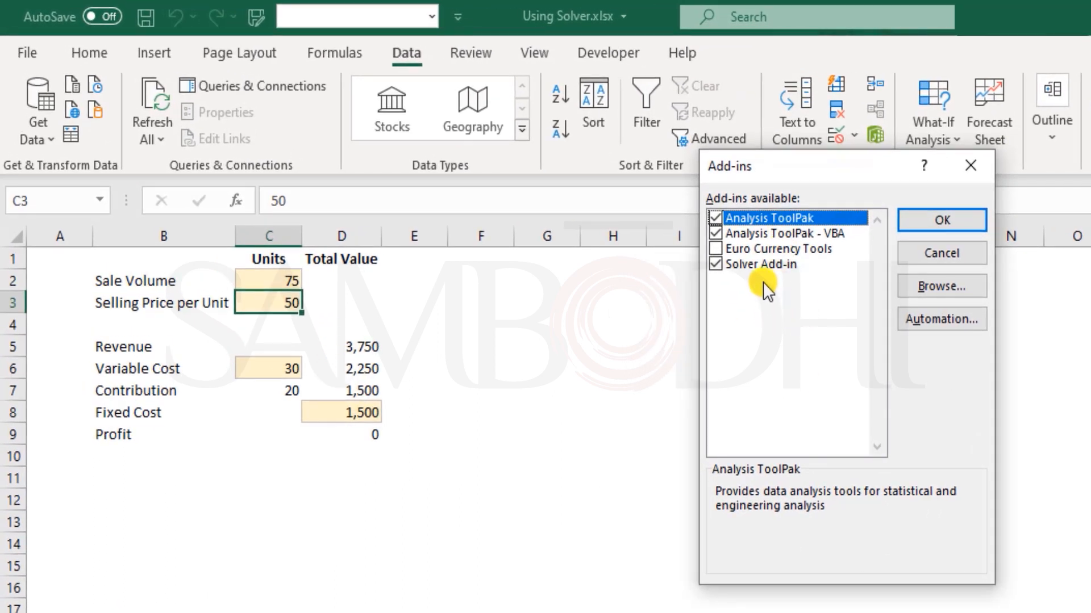
click(763, 264)
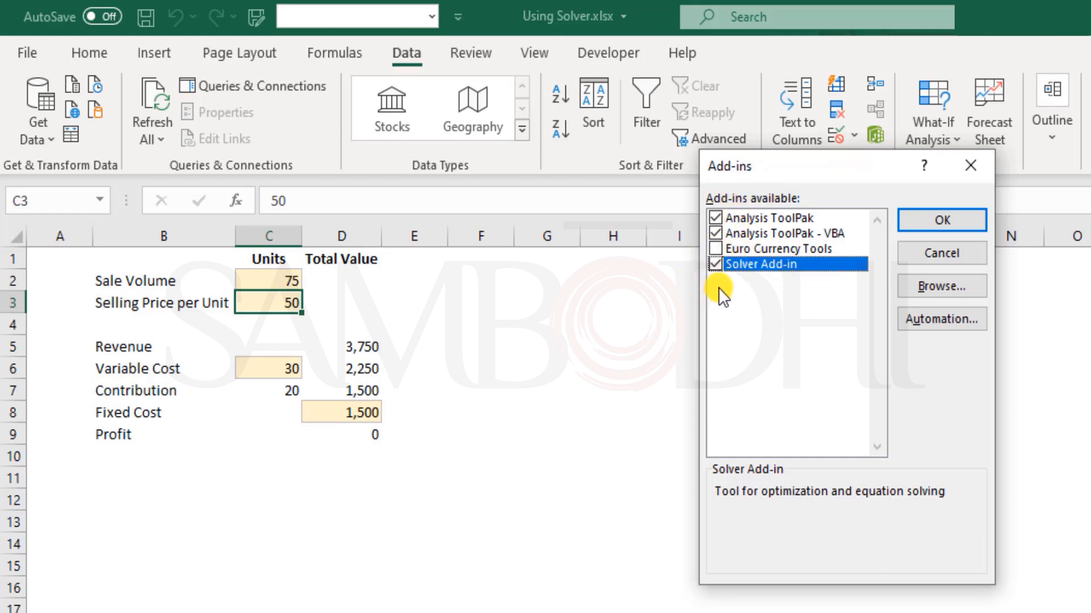
click(943, 224)
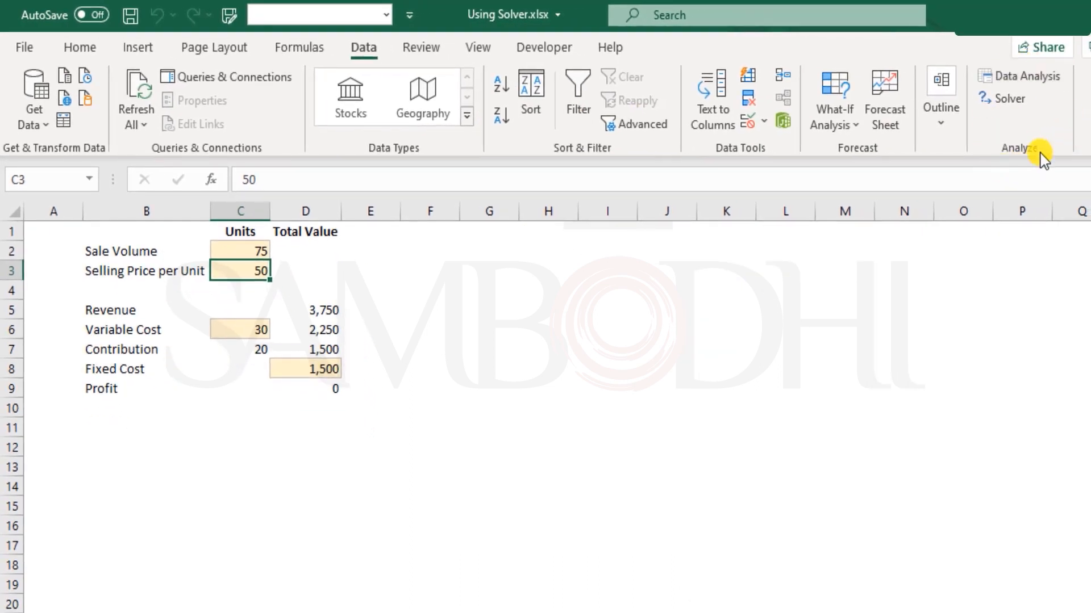
click(1010, 103)
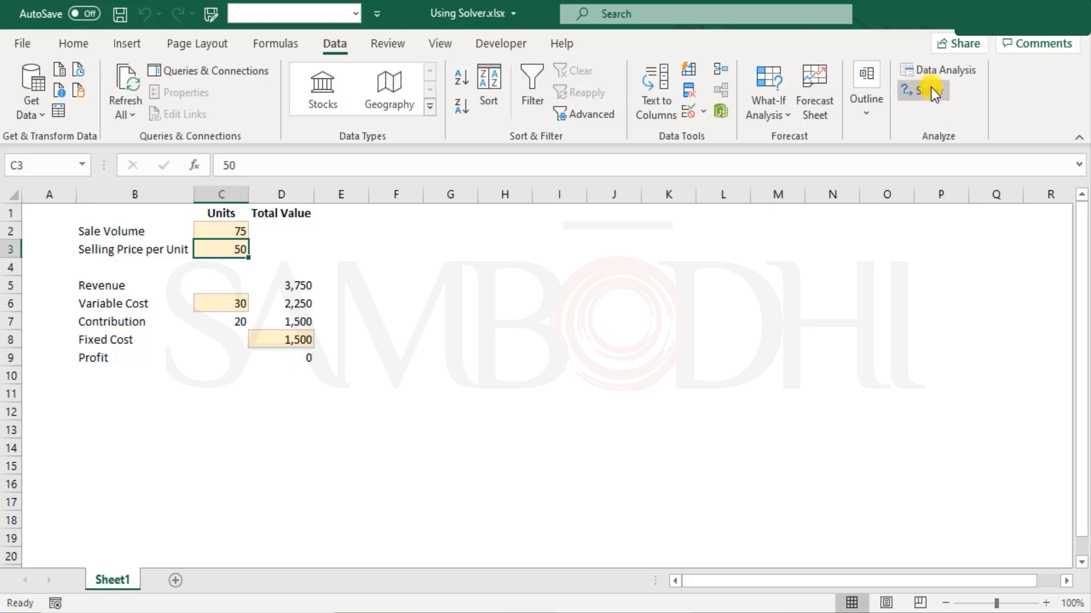
click(932, 90)
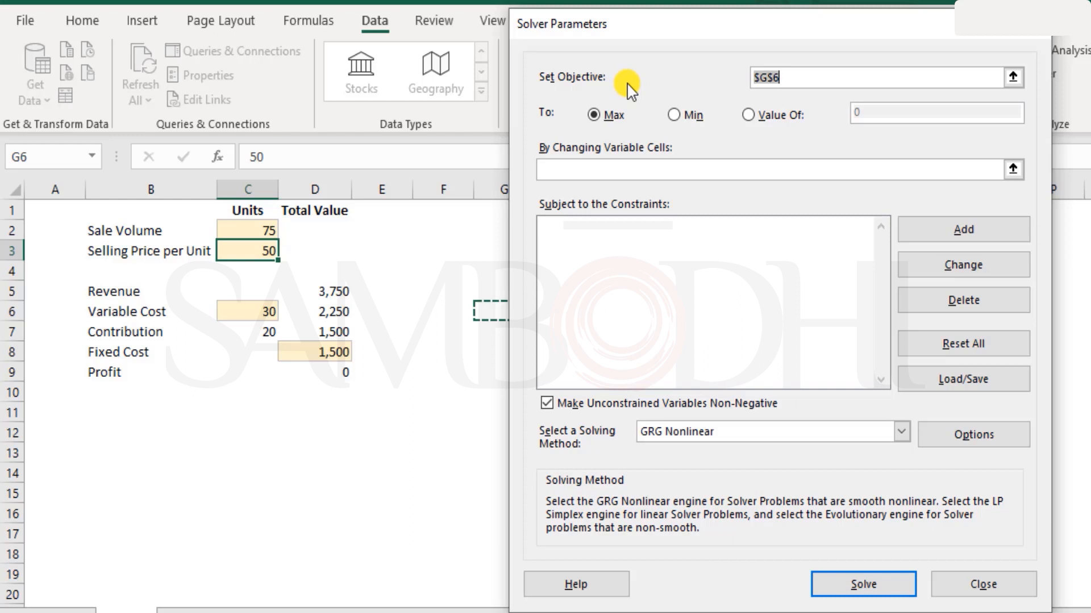
Set the Solver objective to $D$9 with Value Of 2000.
click(330, 372)
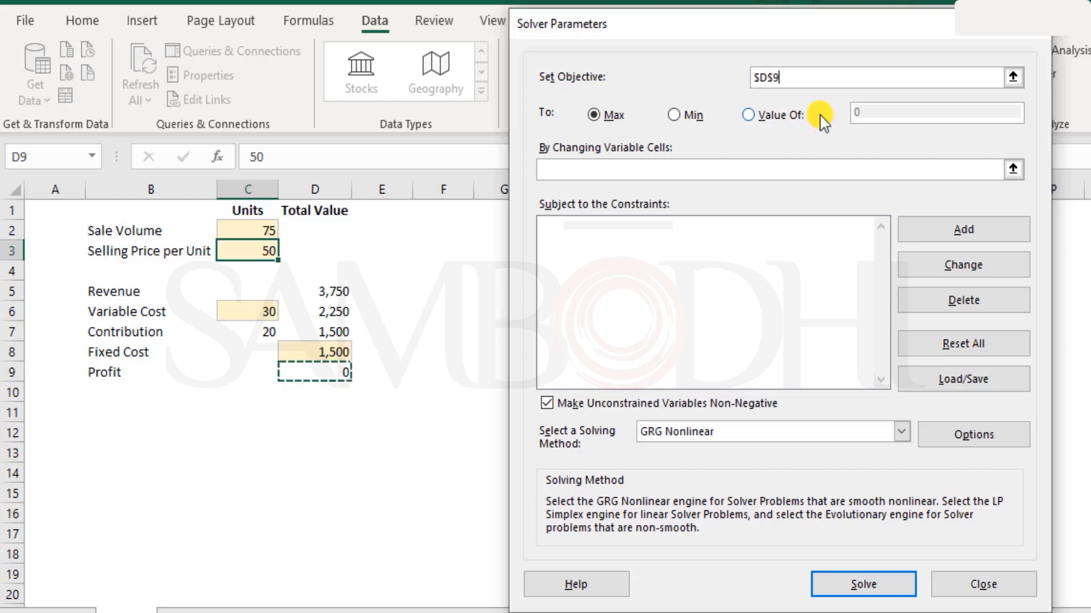
click(809, 77)
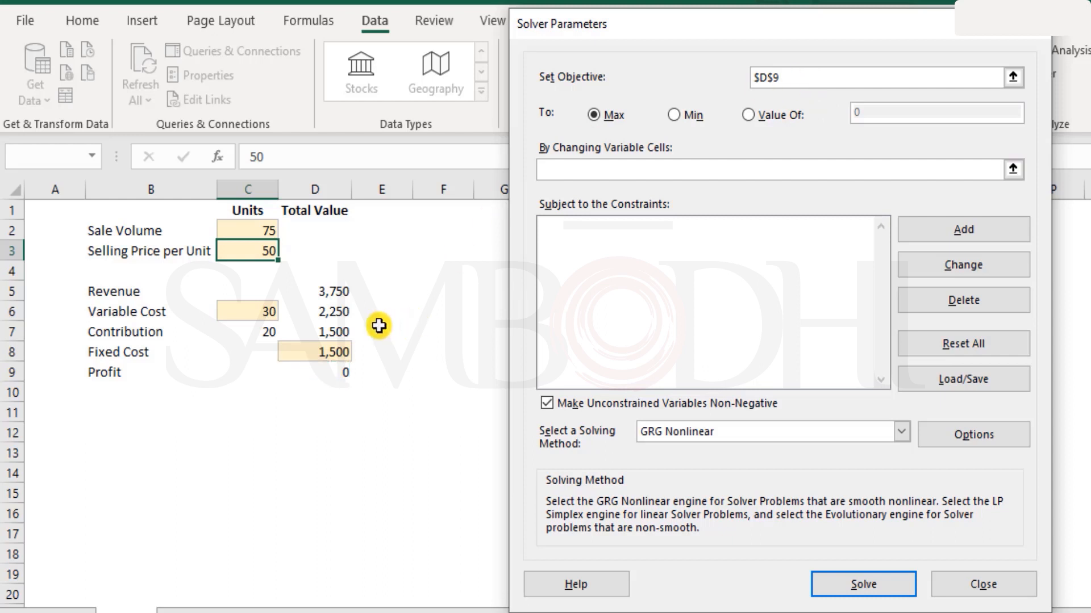
drag(796, 74, 686, 72)
key(BackSpace)
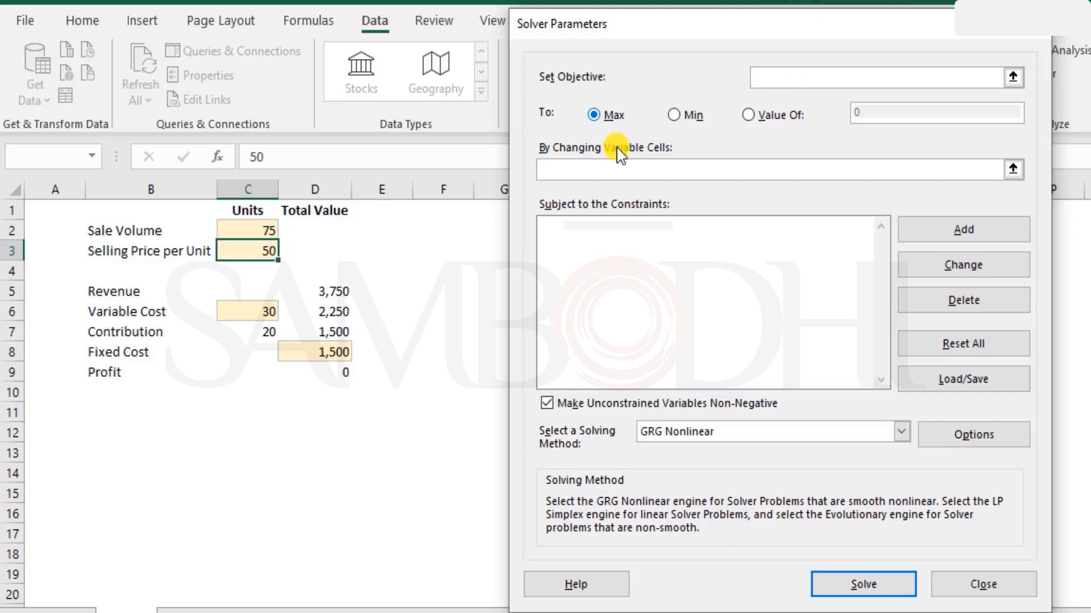
click(313, 374)
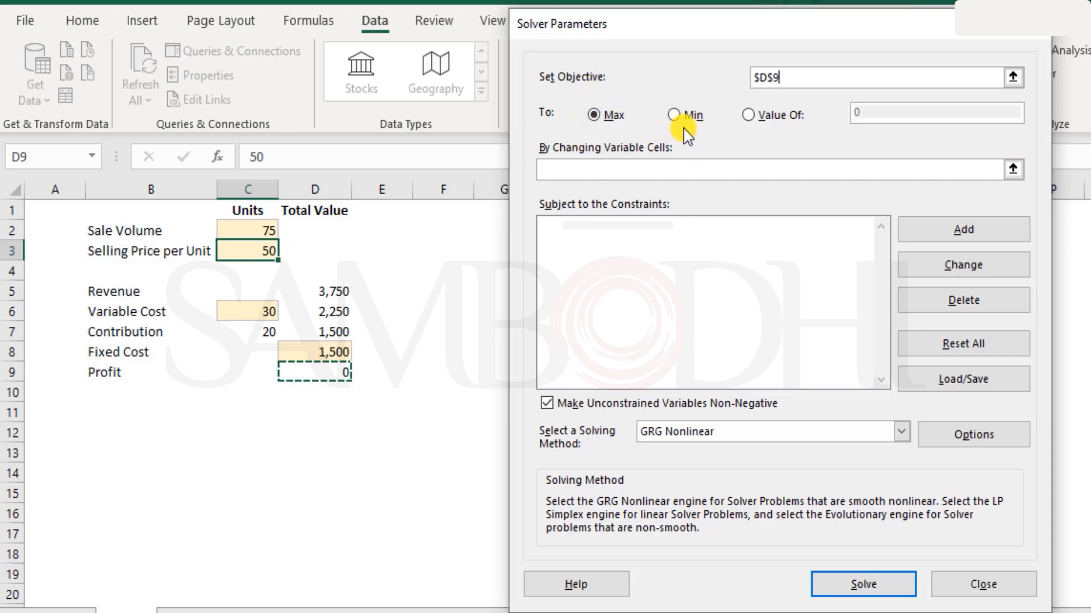
click(749, 115)
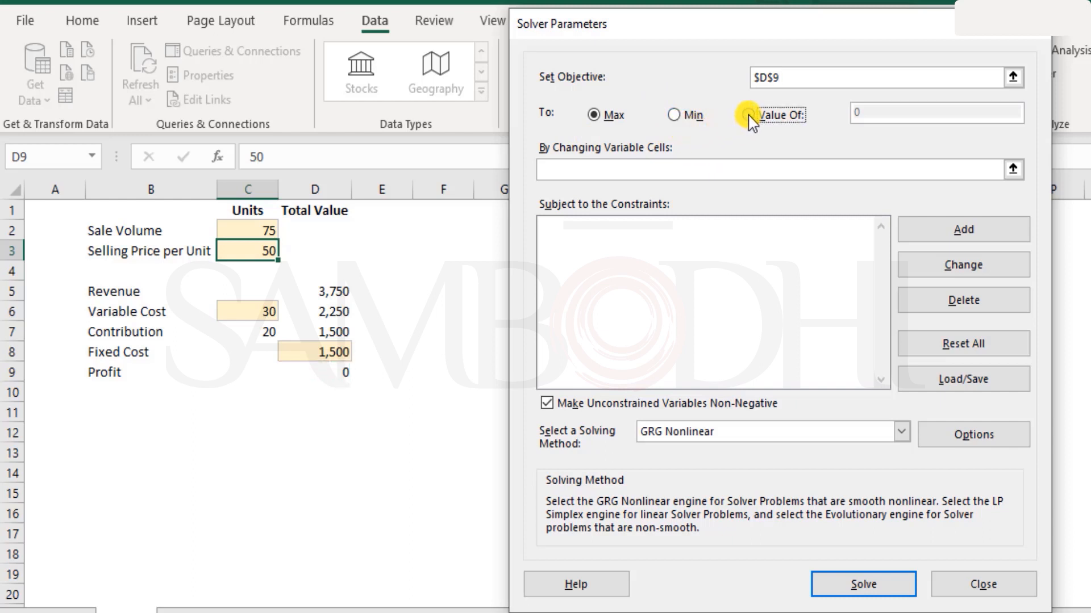
click(883, 111)
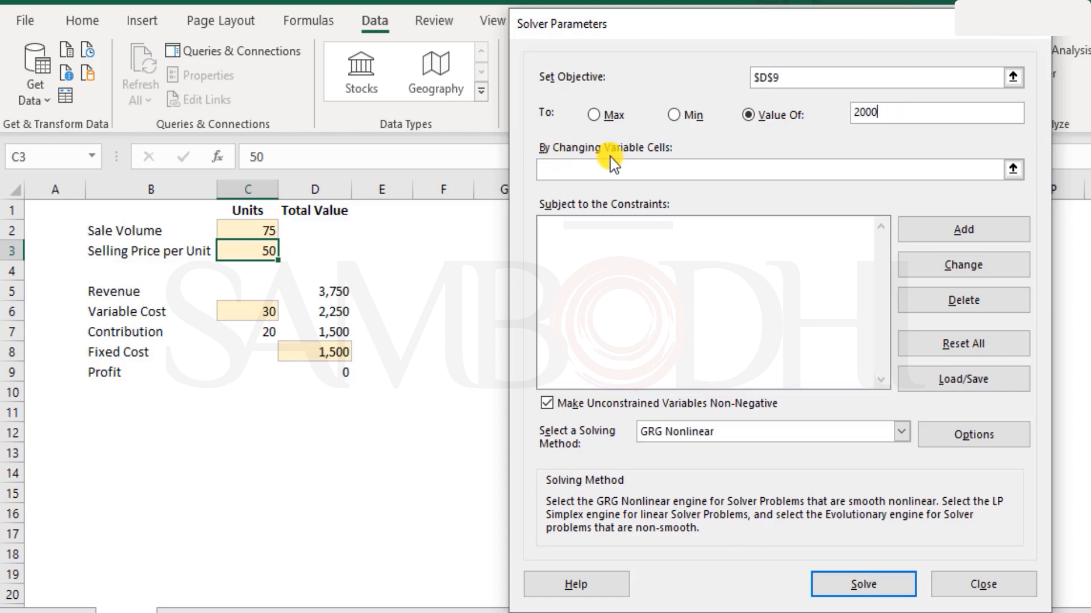
Make C2, C3 and C6 the changing variable cells.
click(647, 171)
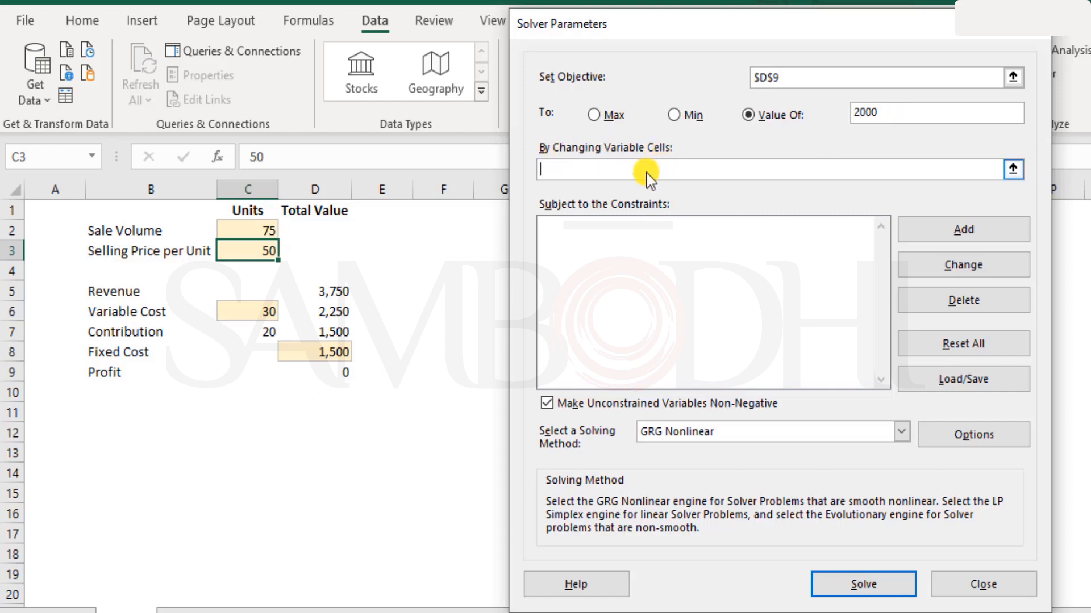
click(246, 230)
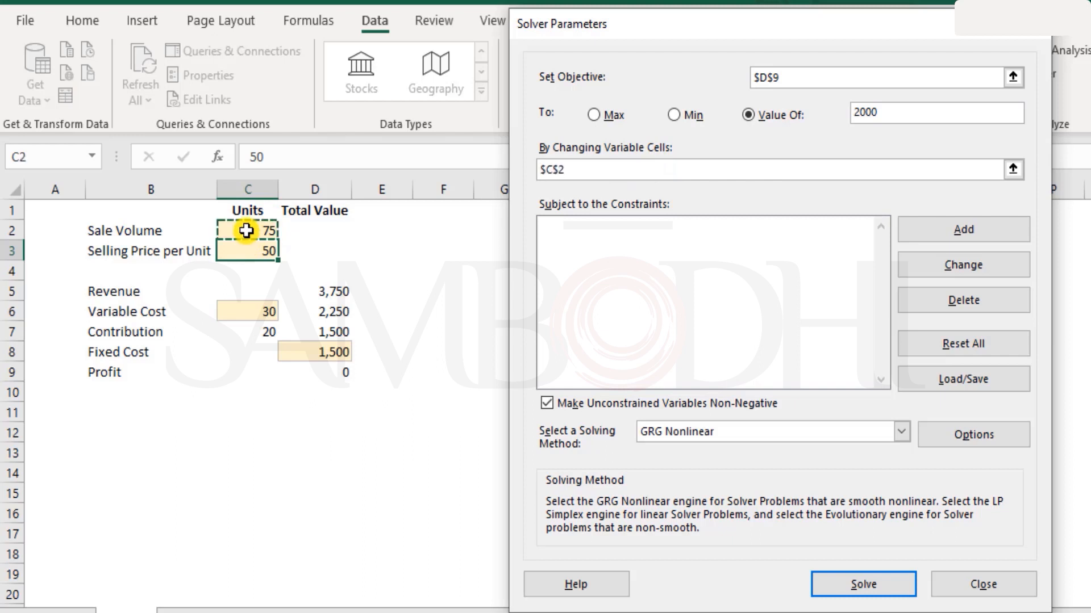
text(,)
click(247, 250)
text(,)
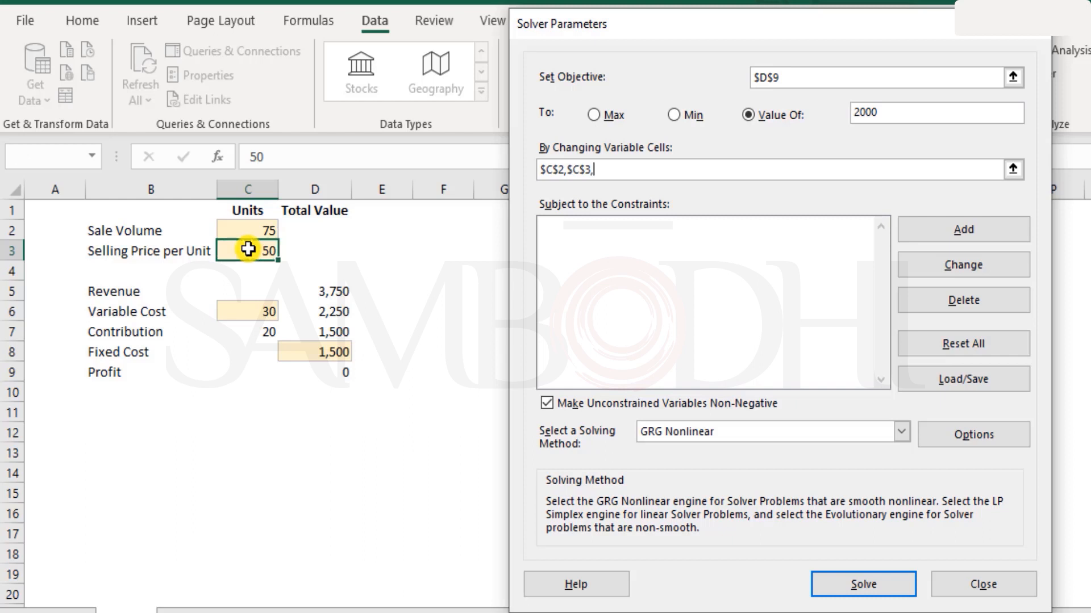
click(251, 307)
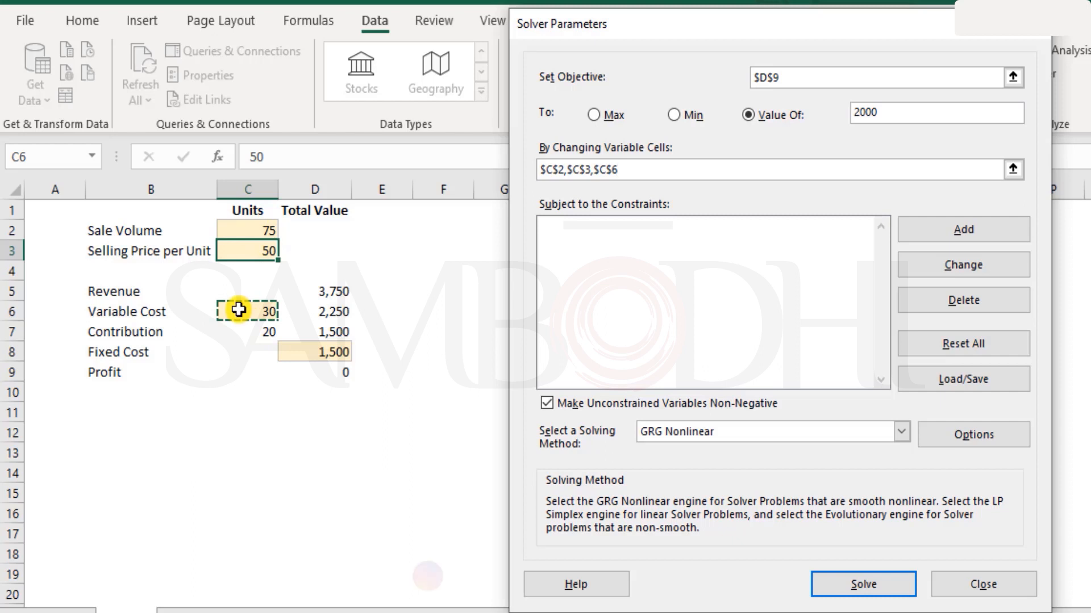
click(332, 372)
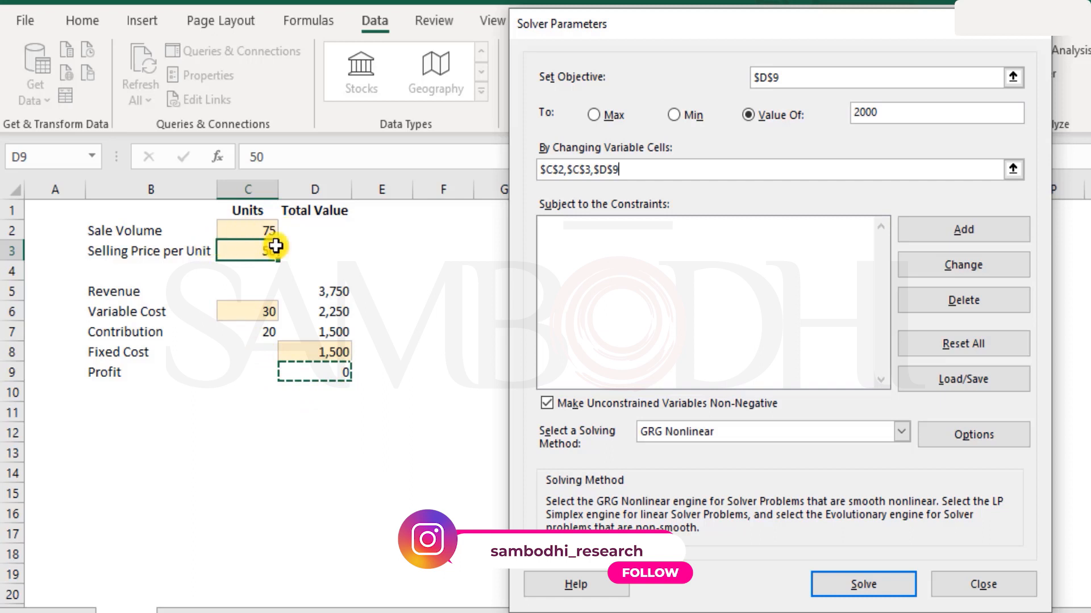
click(256, 312)
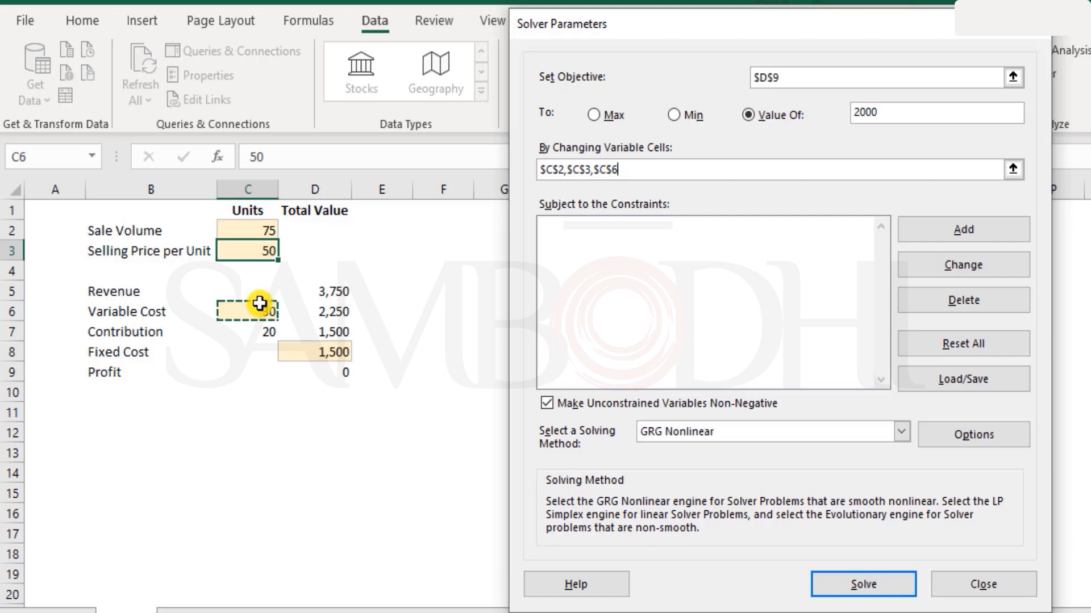
Solve, review Solver's answer, then cancel to keep C2 at 75, C3 at 50 and C6 at 30.
click(890, 591)
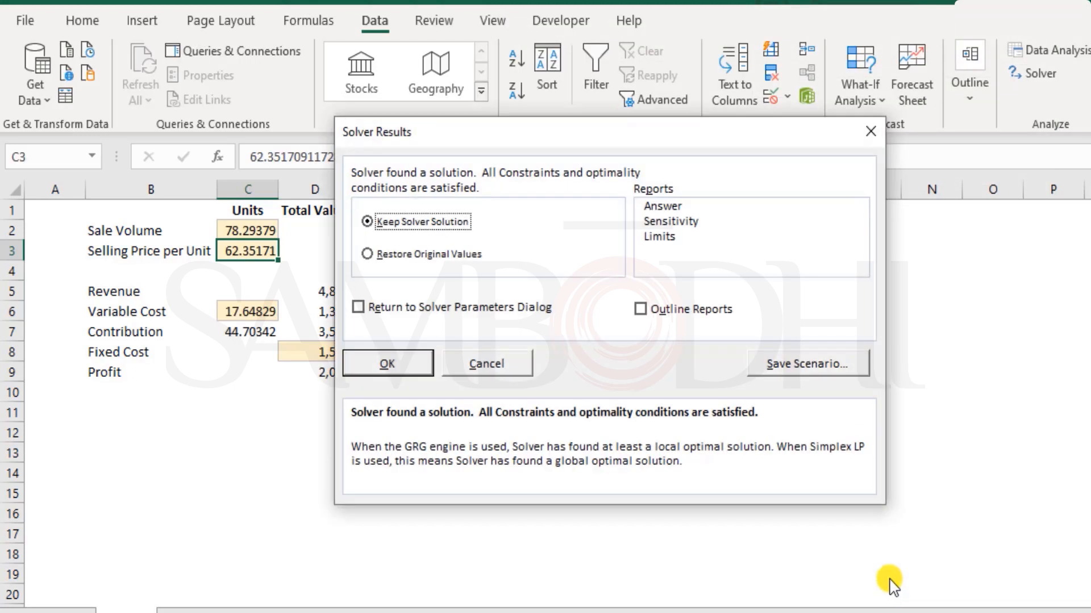
drag(503, 136, 633, 92)
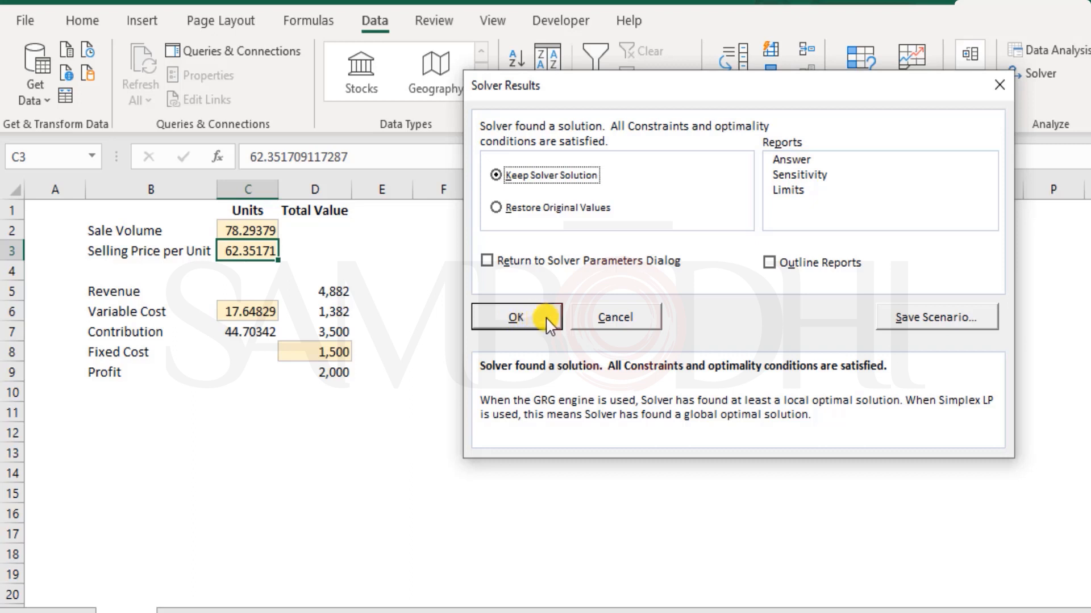
click(623, 325)
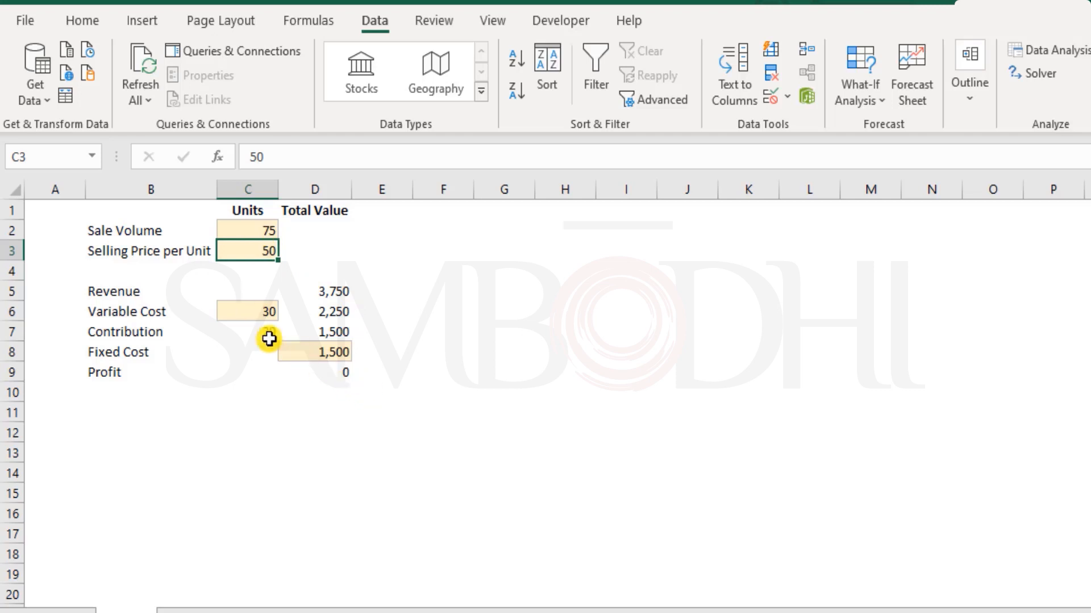
click(252, 311)
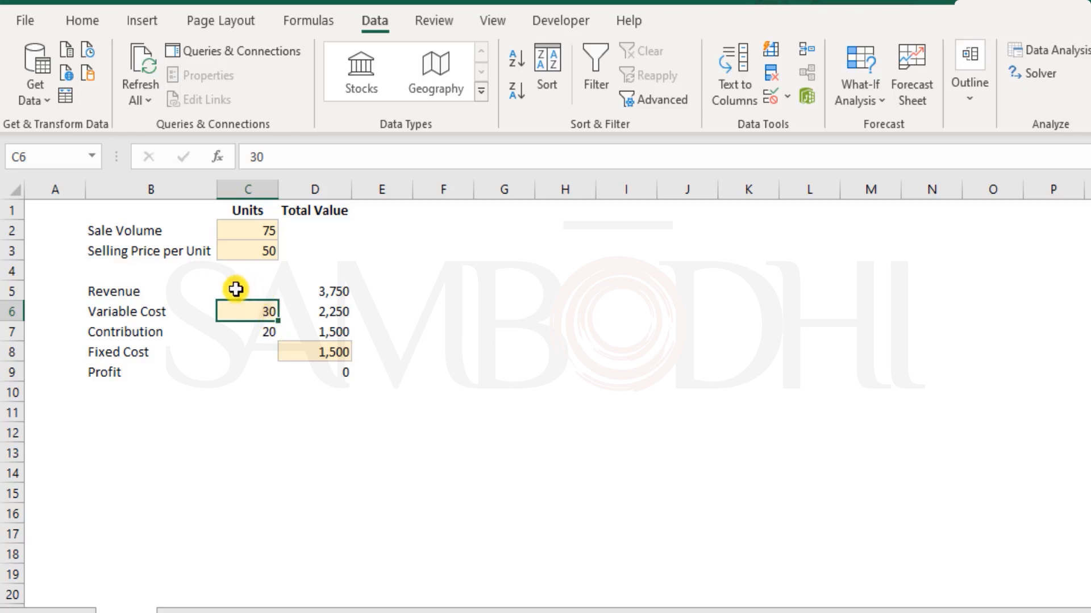
click(245, 252)
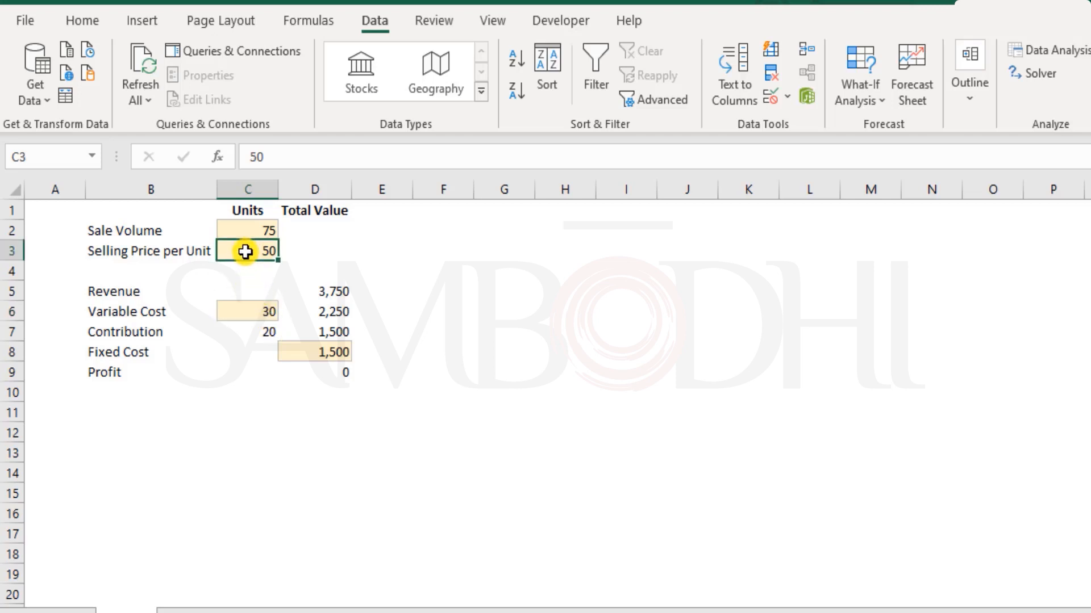
click(247, 228)
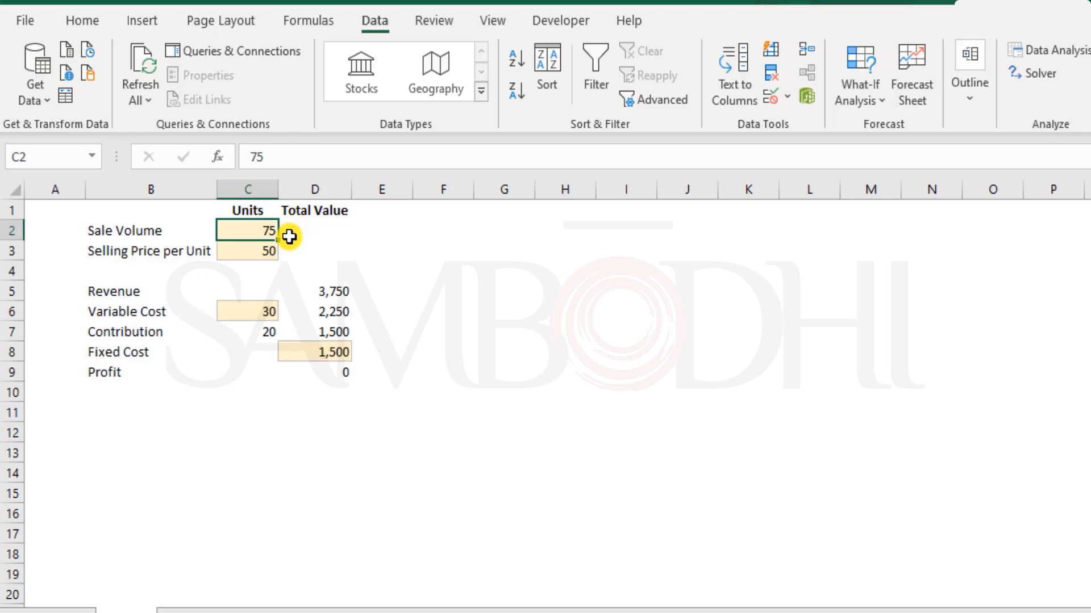
click(261, 251)
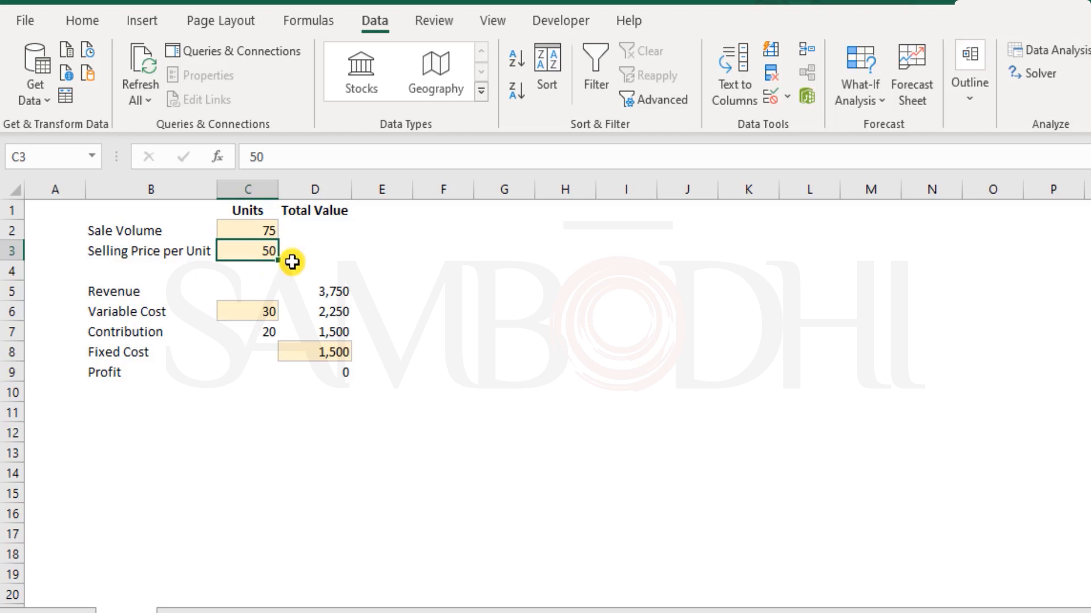
click(227, 310)
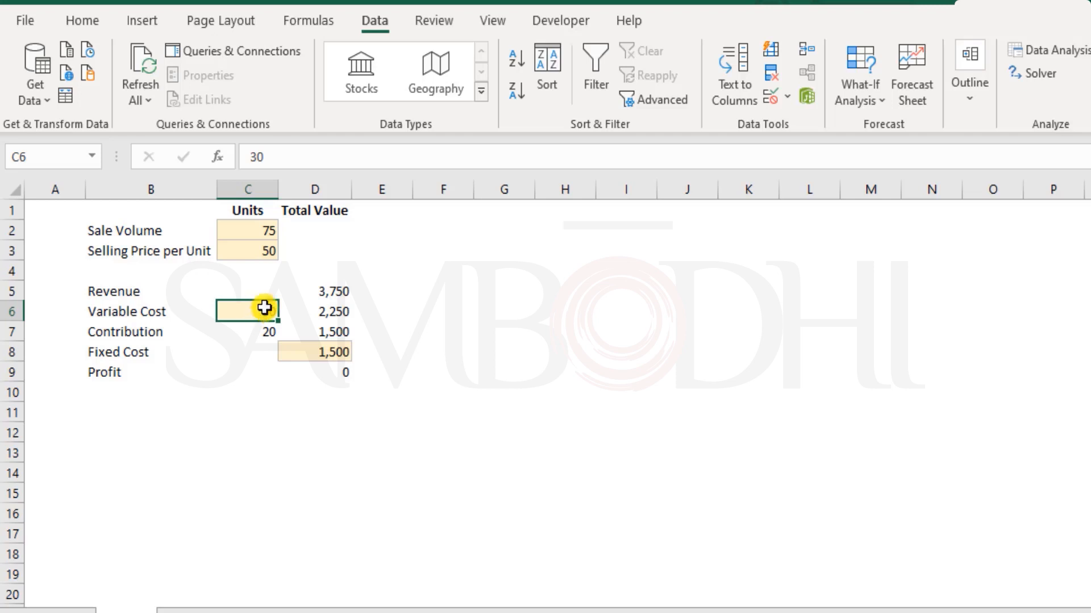
drag(246, 221, 248, 311)
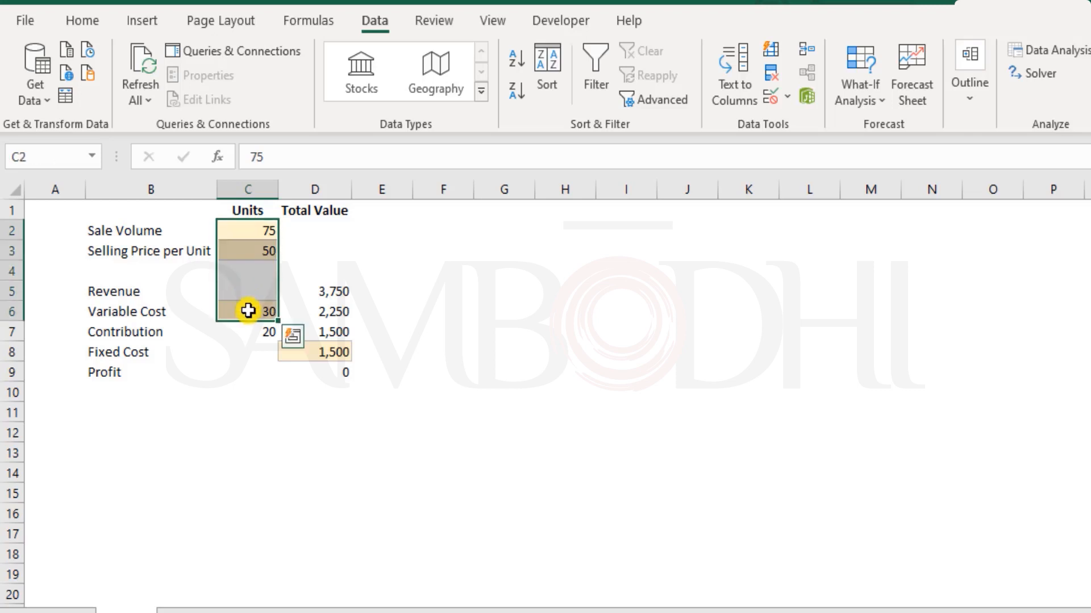
With variable cost C6 selected, open Solver and start a new constraint.
click(248, 311)
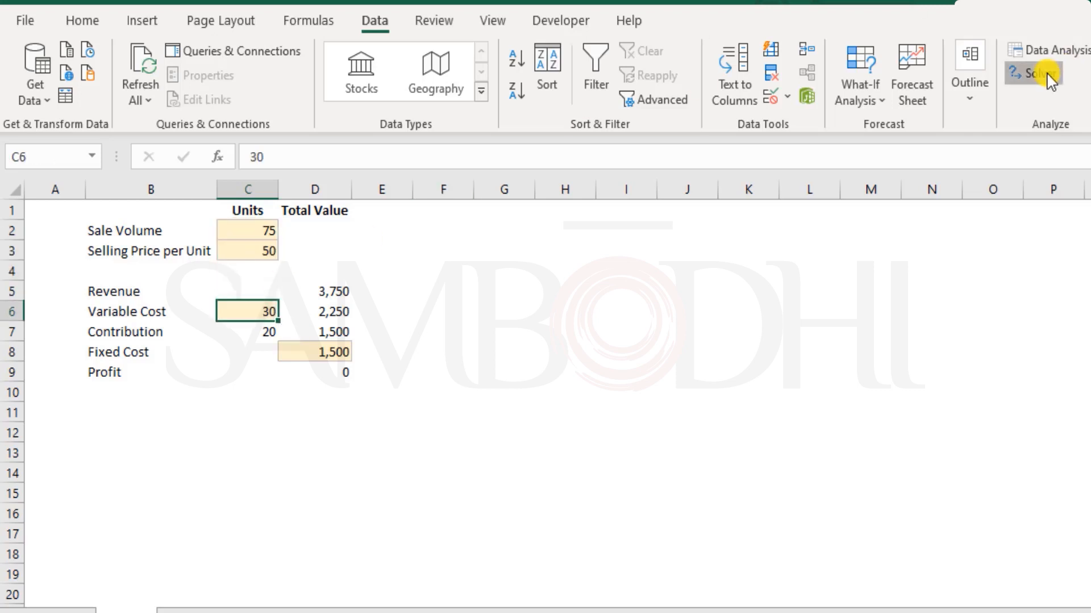
click(1039, 74)
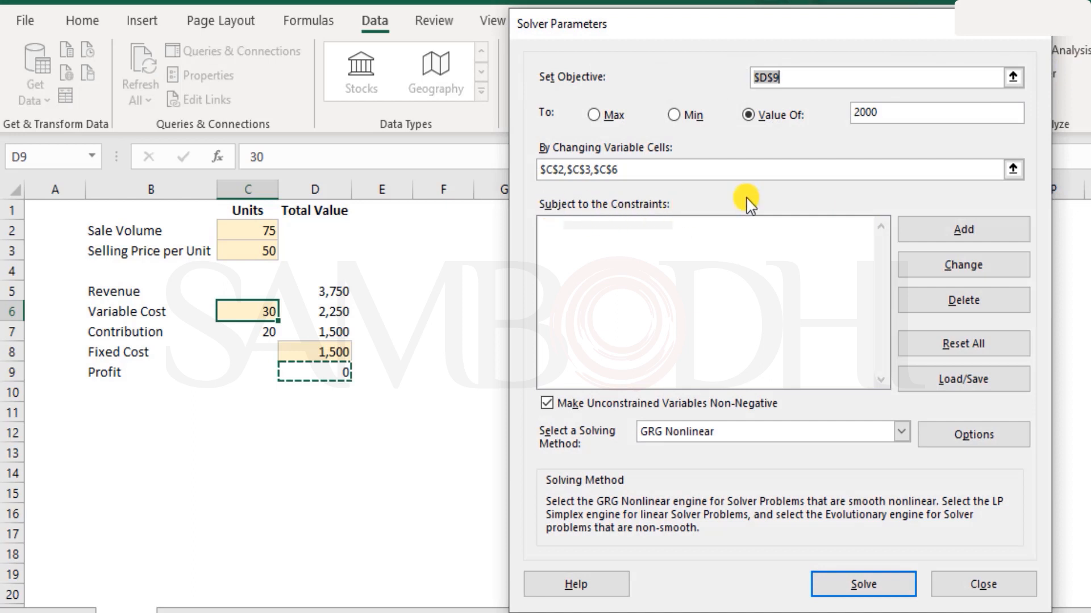
click(961, 232)
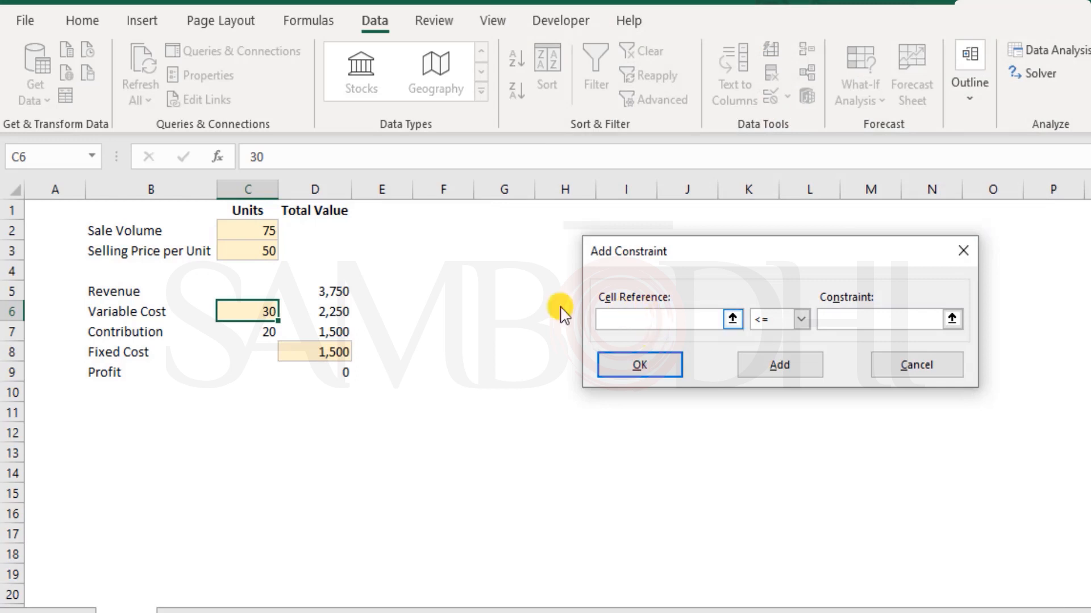
Add a constraint making sale volume C2 an integer.
click(245, 231)
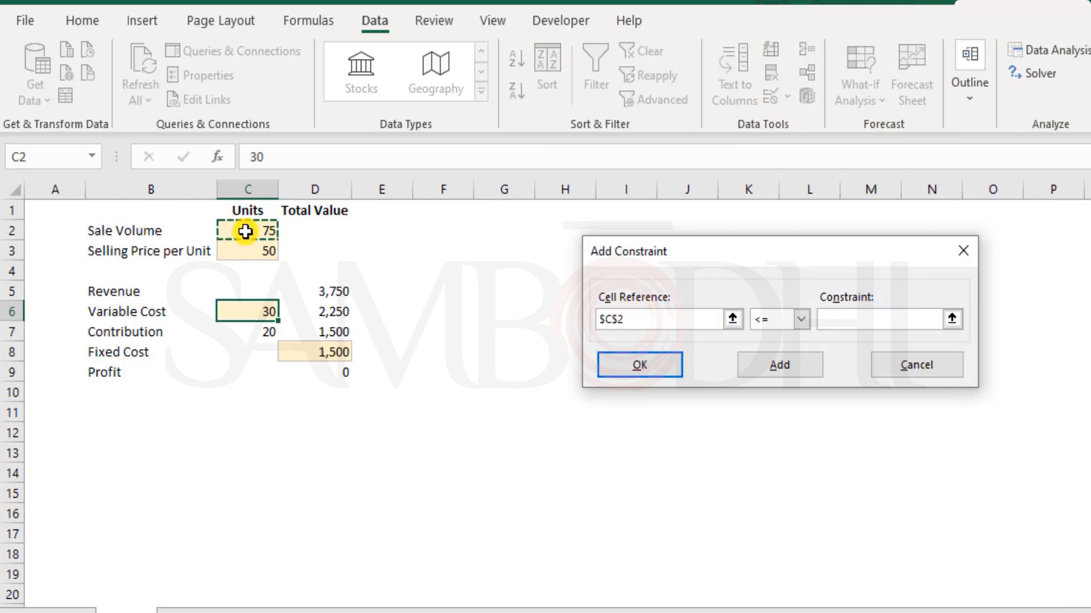
click(801, 319)
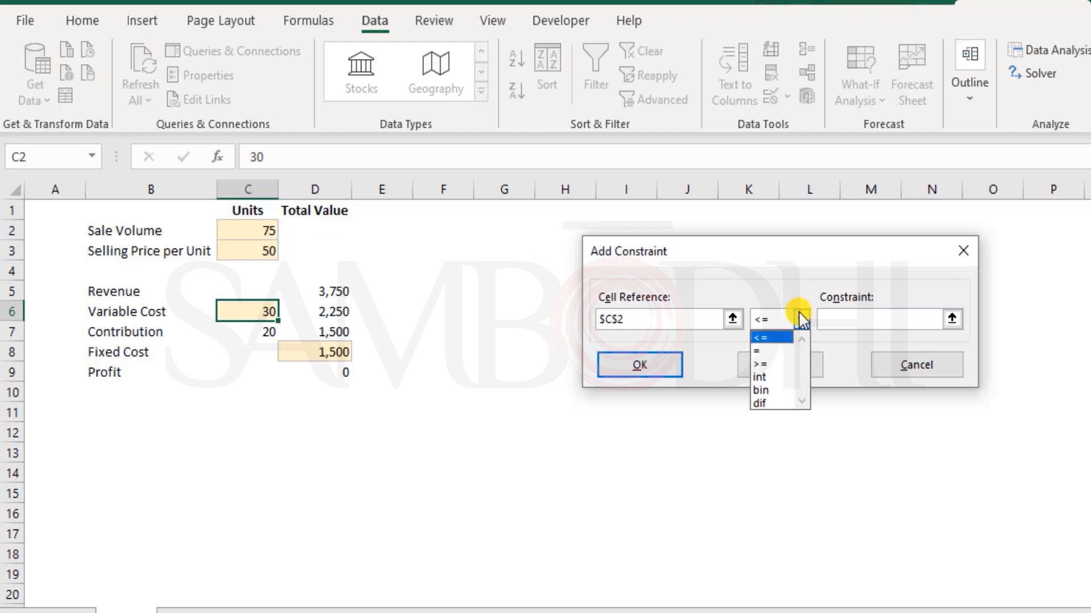
click(767, 377)
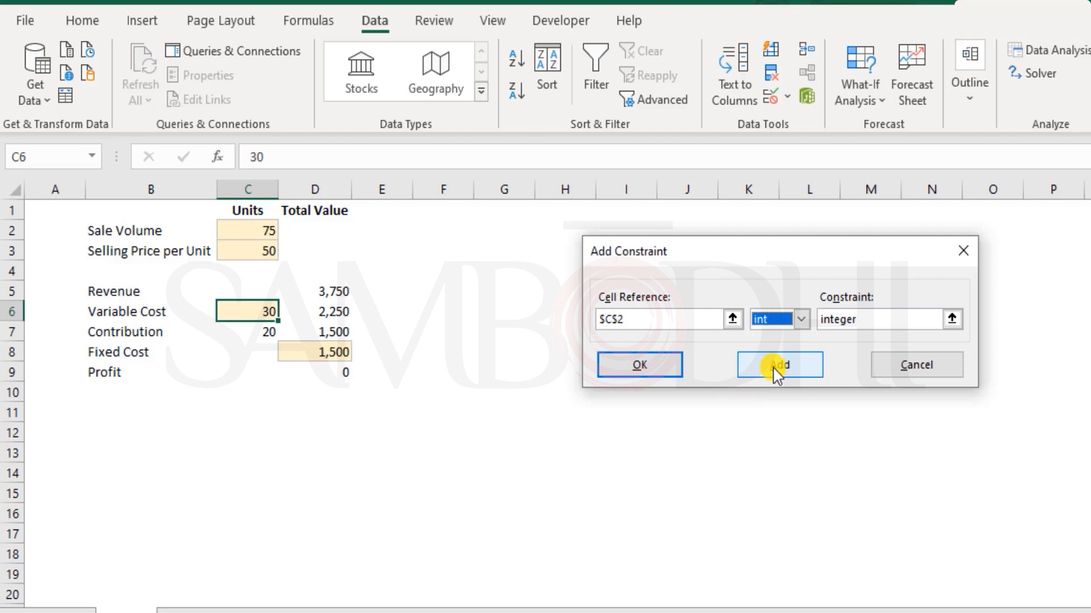
click(630, 372)
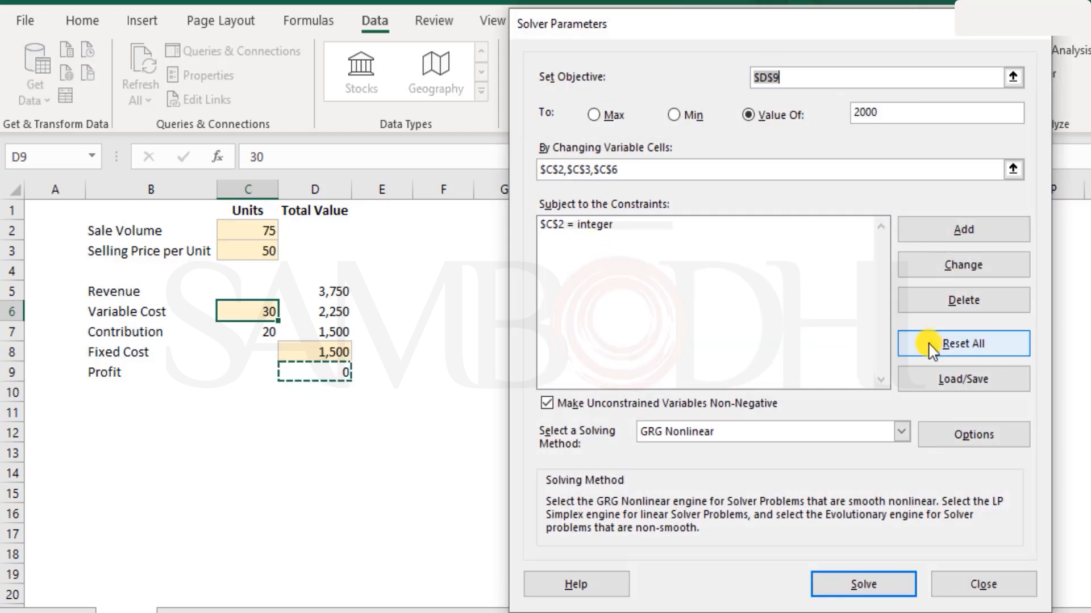
Add a constraint limiting selling price C3 to at most 60.
click(960, 233)
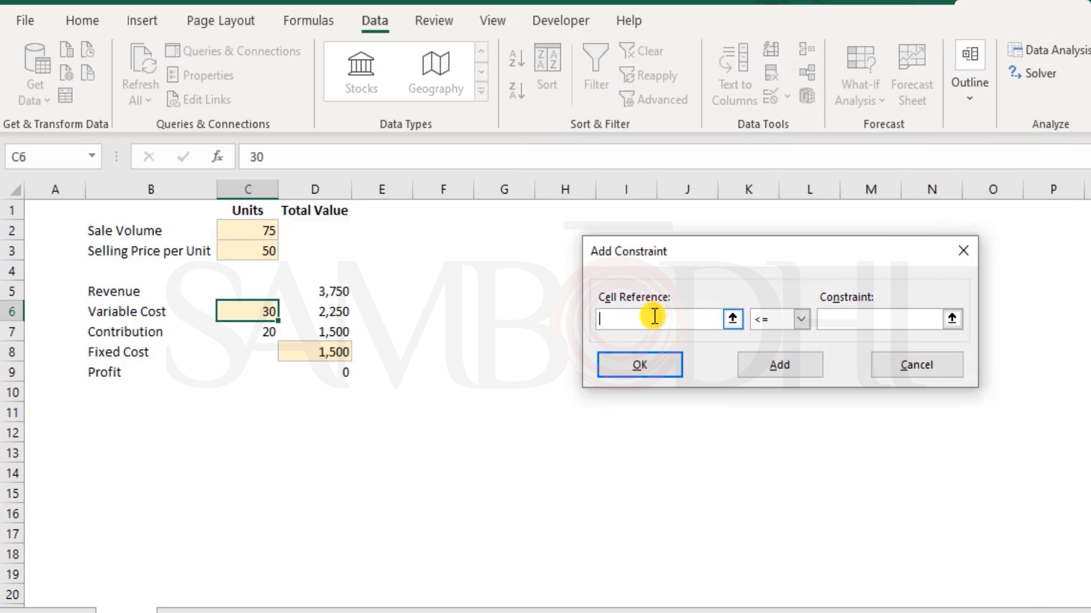
click(260, 252)
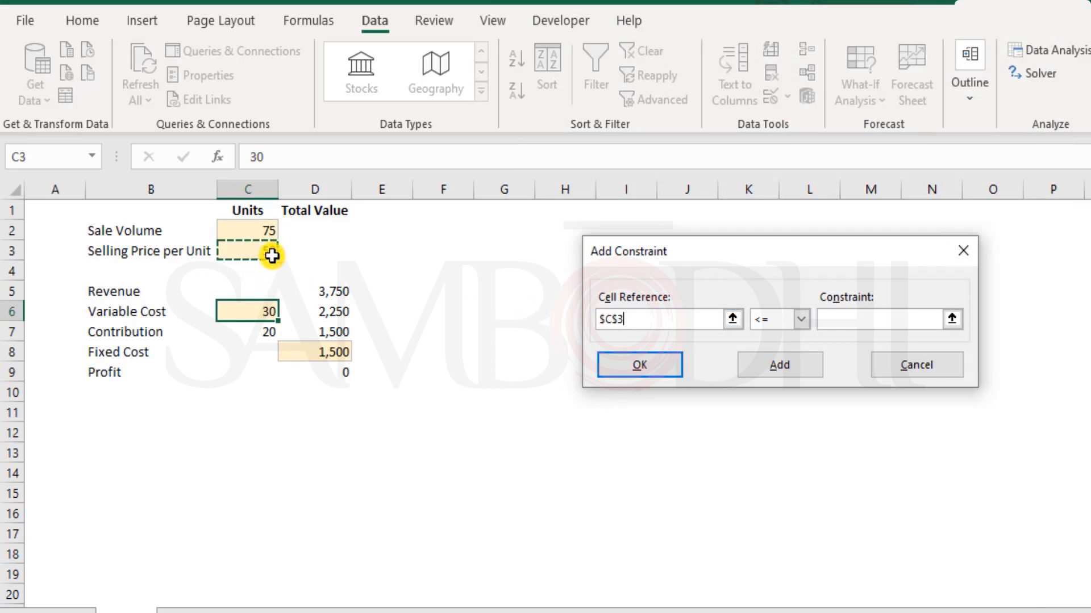
click(802, 320)
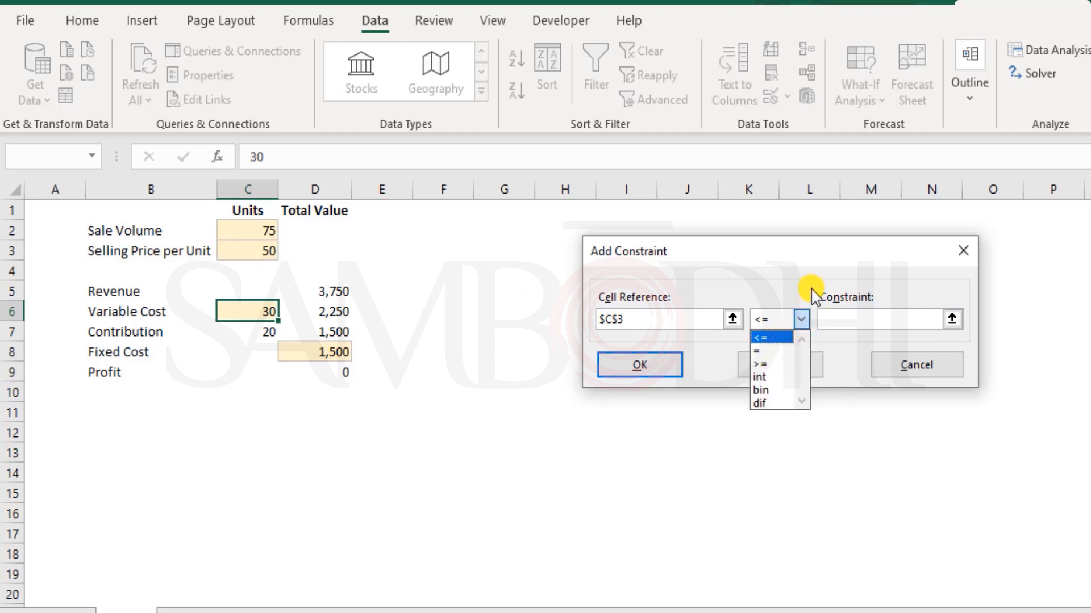
click(833, 305)
click(851, 324)
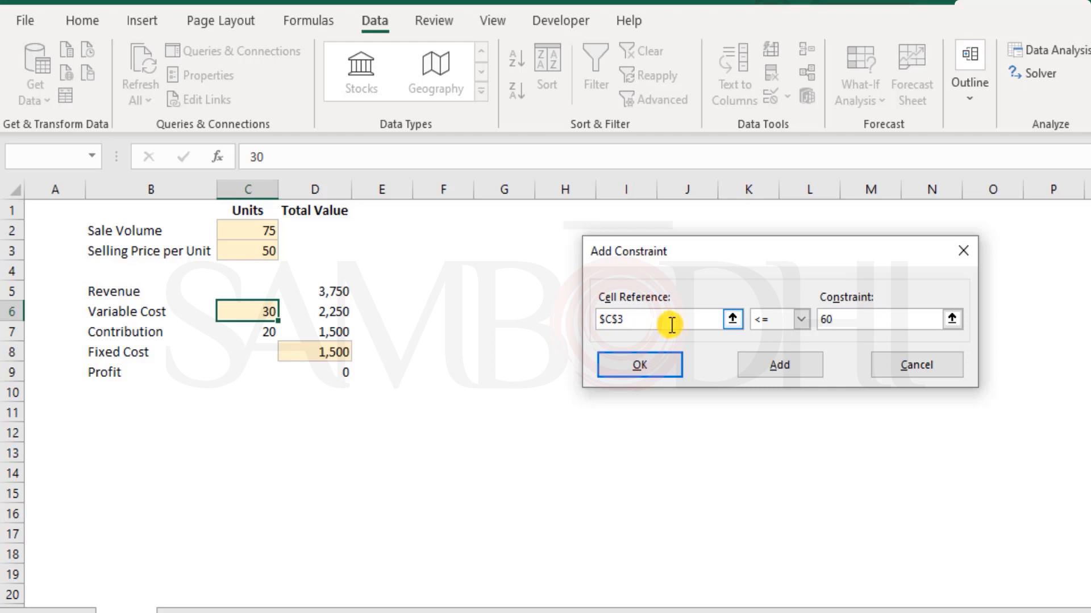
click(826, 321)
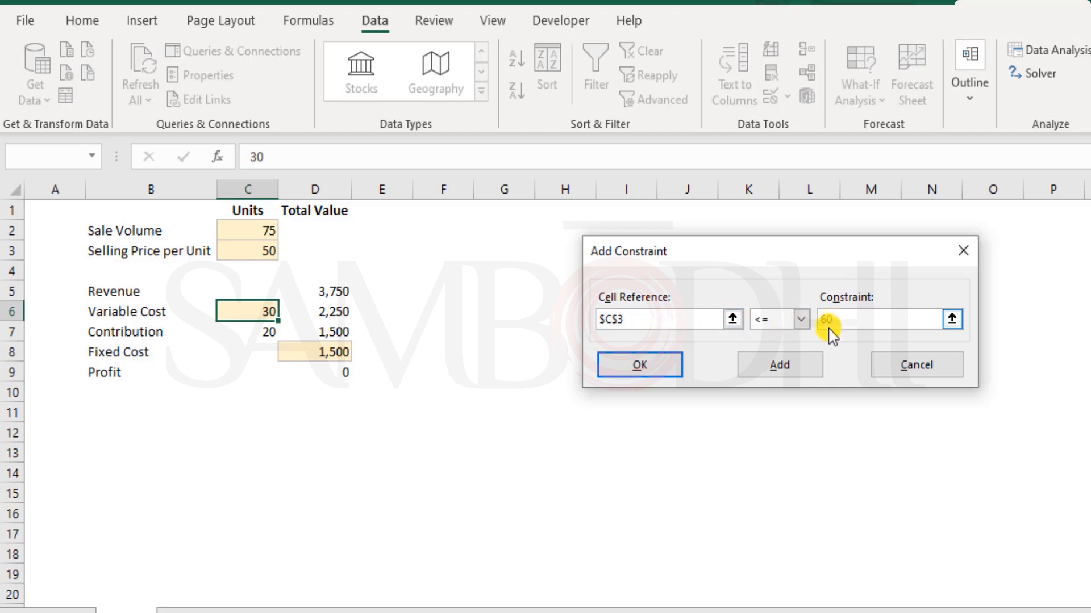
click(806, 366)
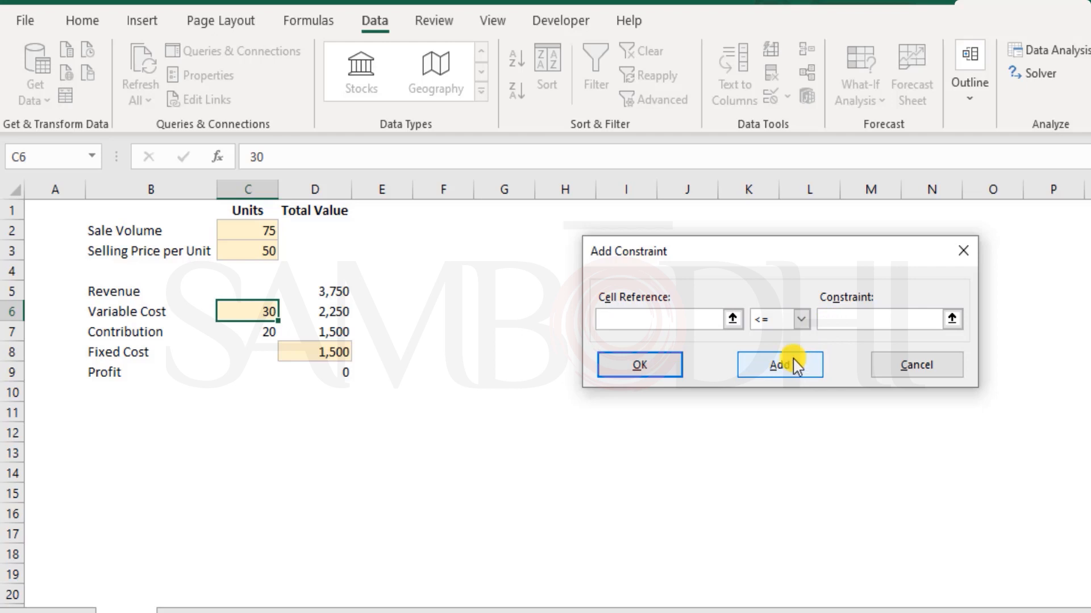
Add a constraint requiring selling price C3 to be at least 40.
click(256, 253)
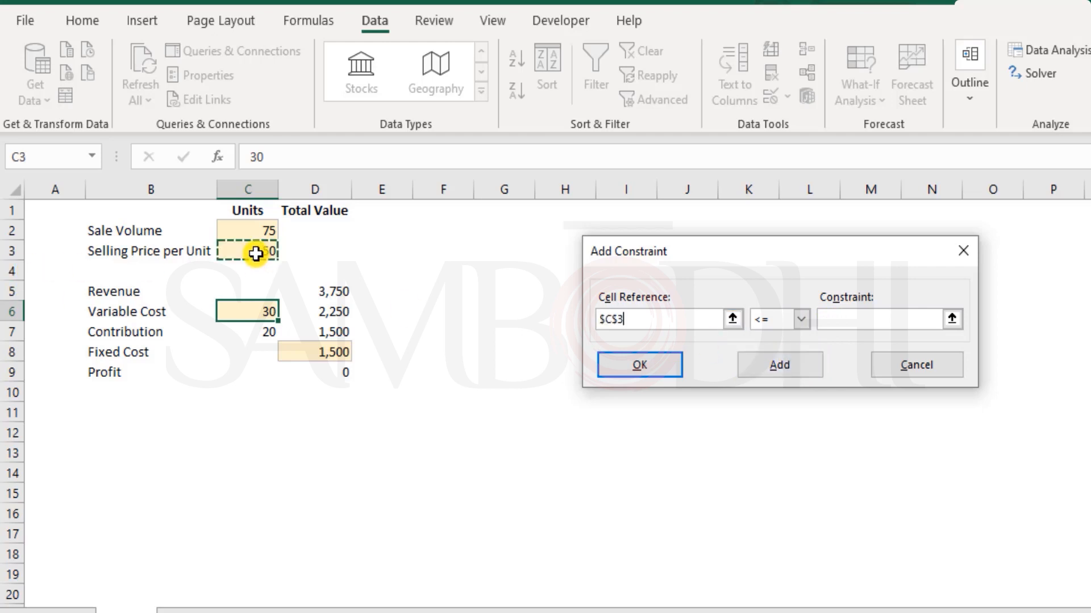
click(801, 319)
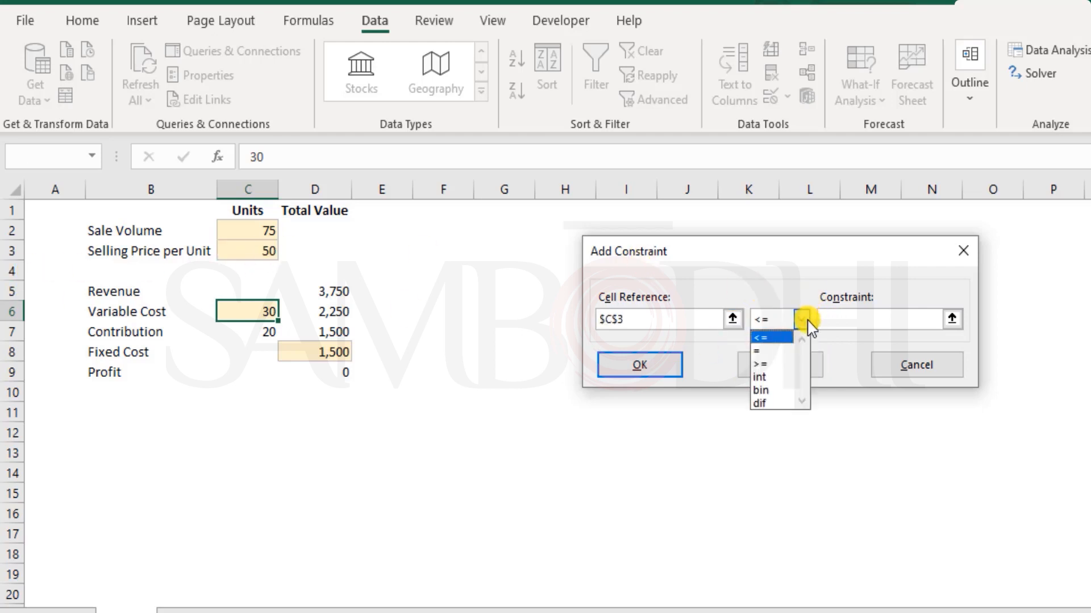
click(773, 365)
click(876, 318)
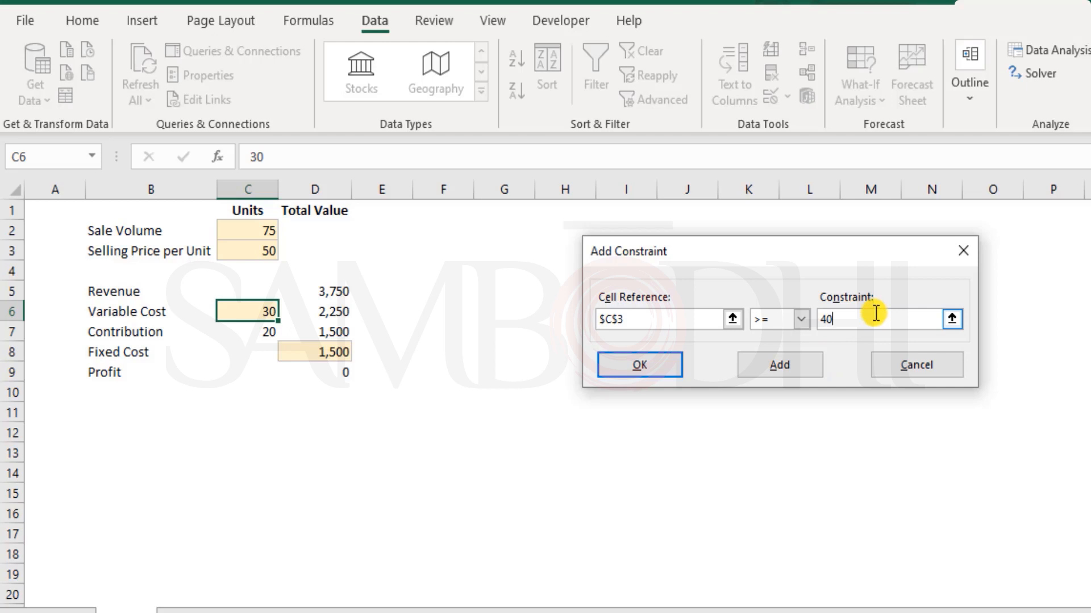
click(759, 370)
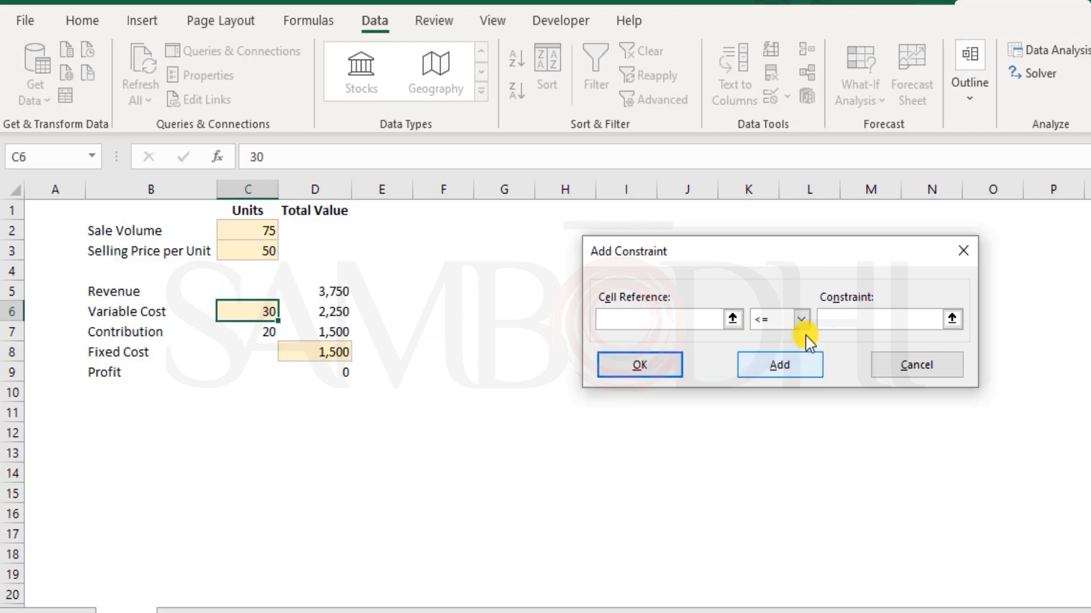
Add a constraint requiring variable cost C6 to be at least 25.
click(247, 312)
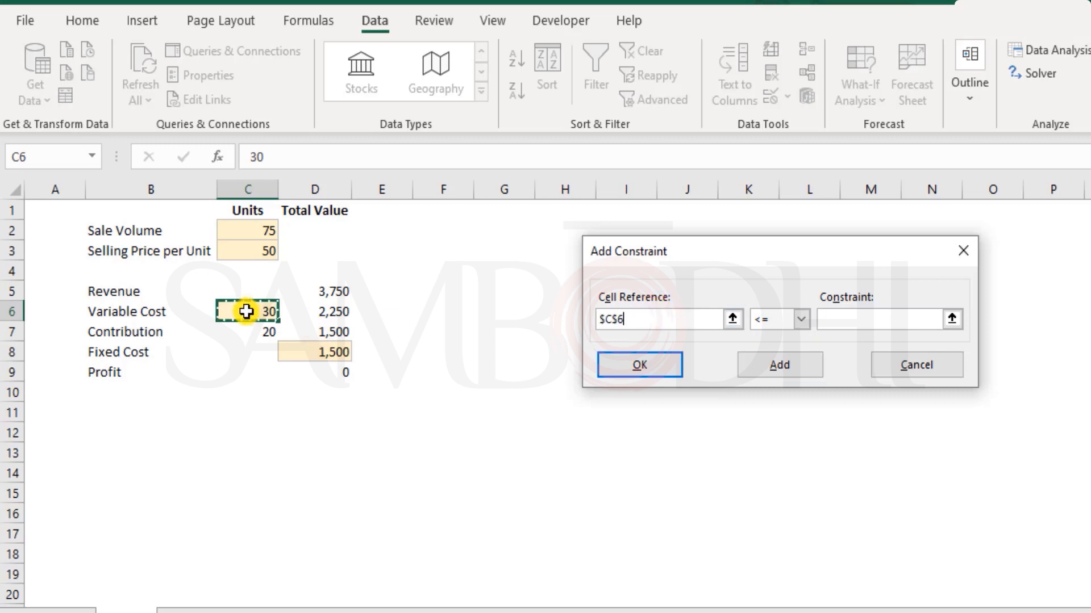
click(801, 320)
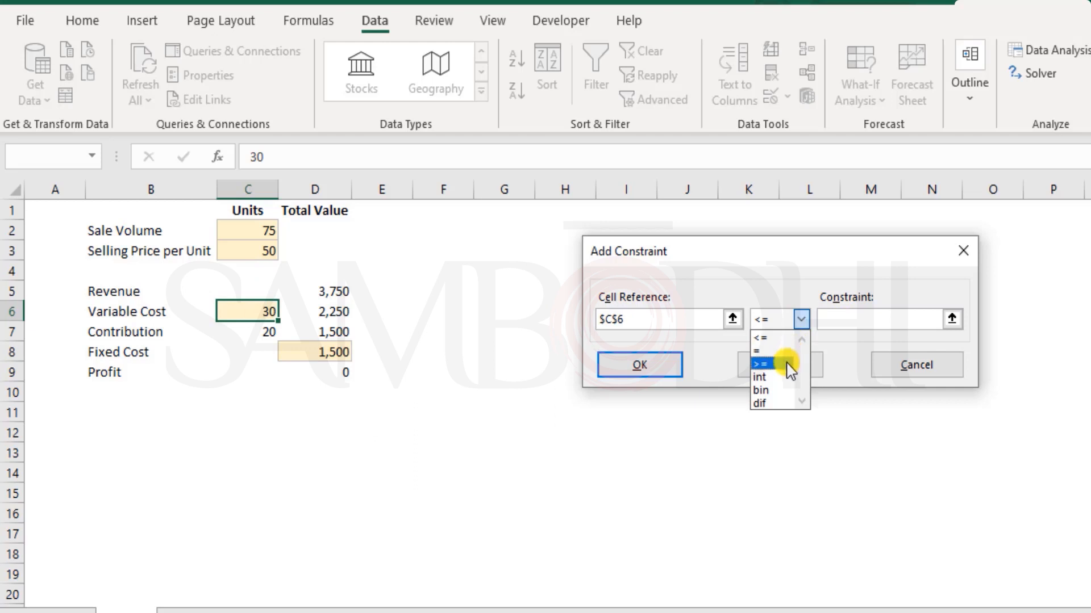
click(787, 364)
click(886, 317)
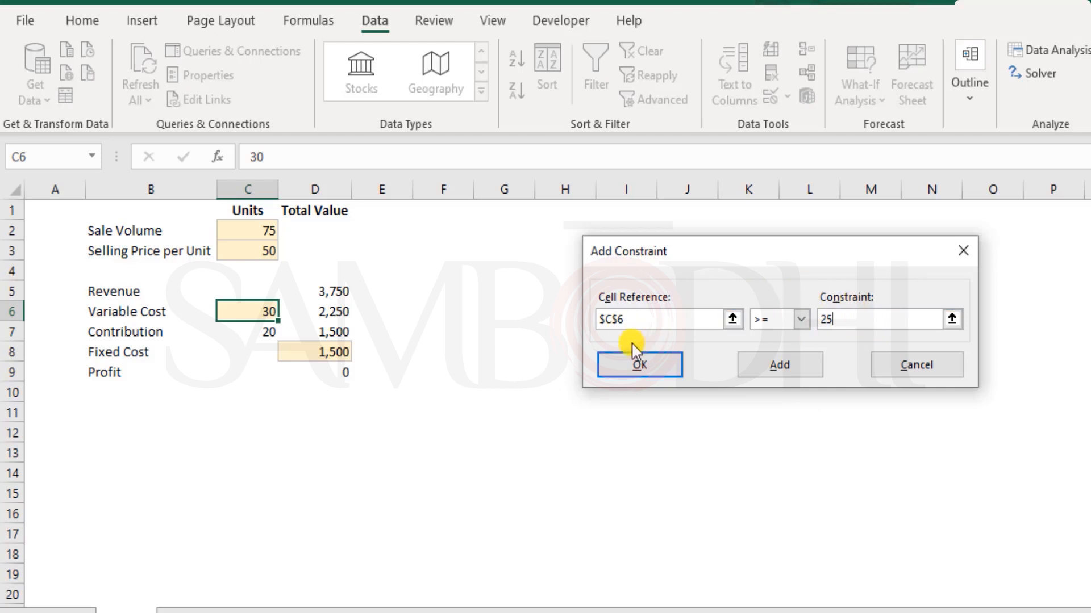
click(653, 364)
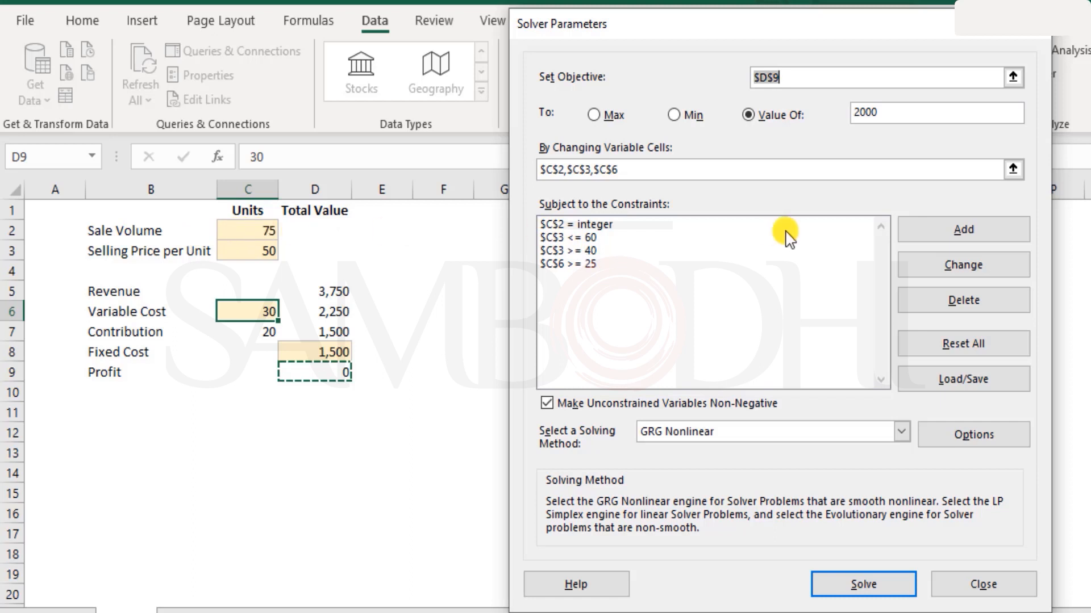
click(602, 235)
click(603, 225)
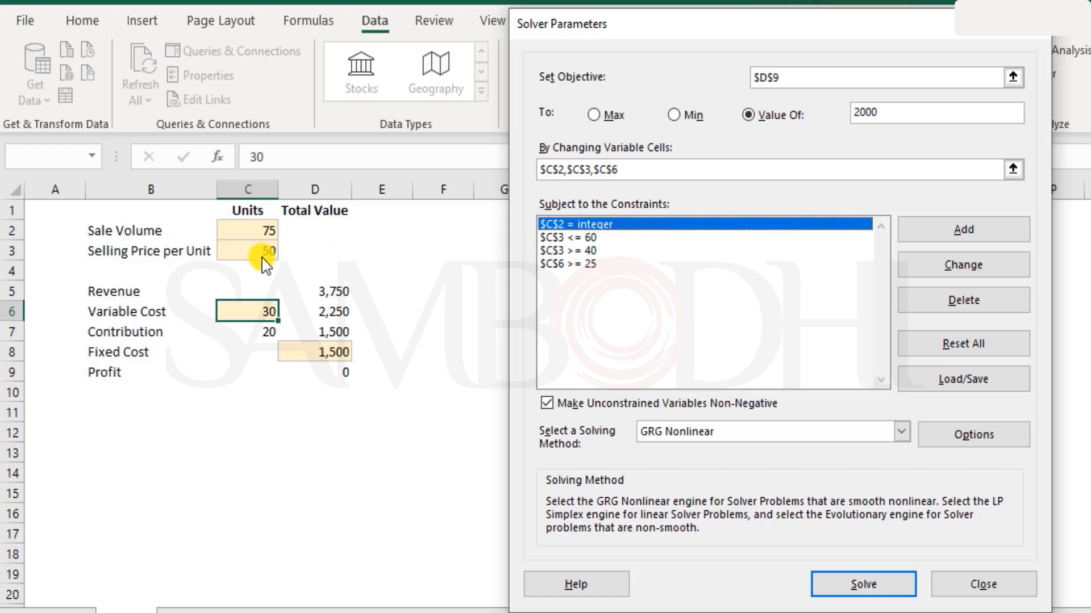
click(595, 238)
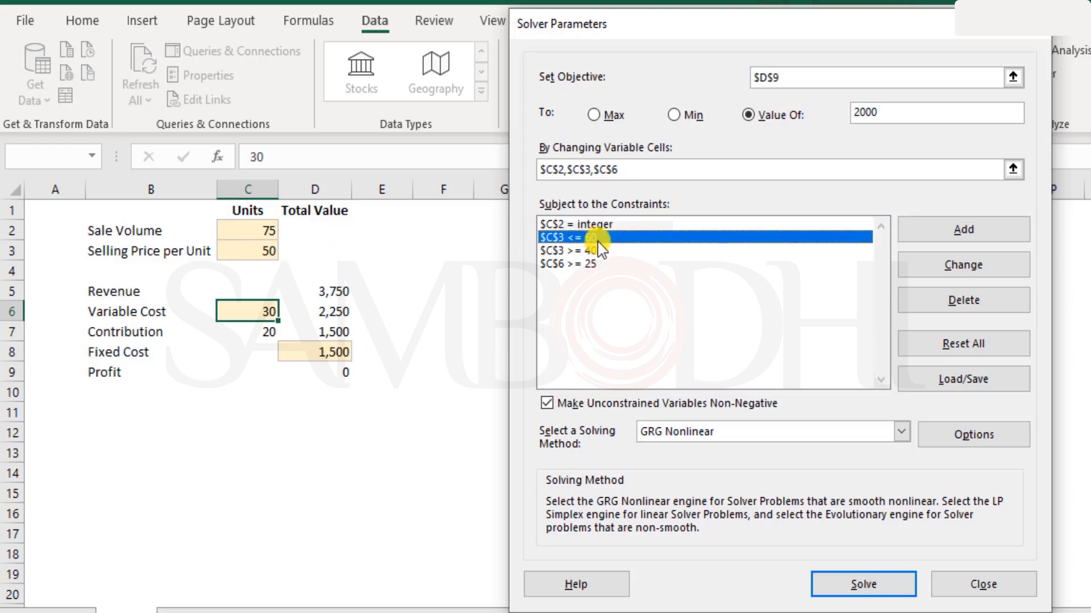
click(589, 253)
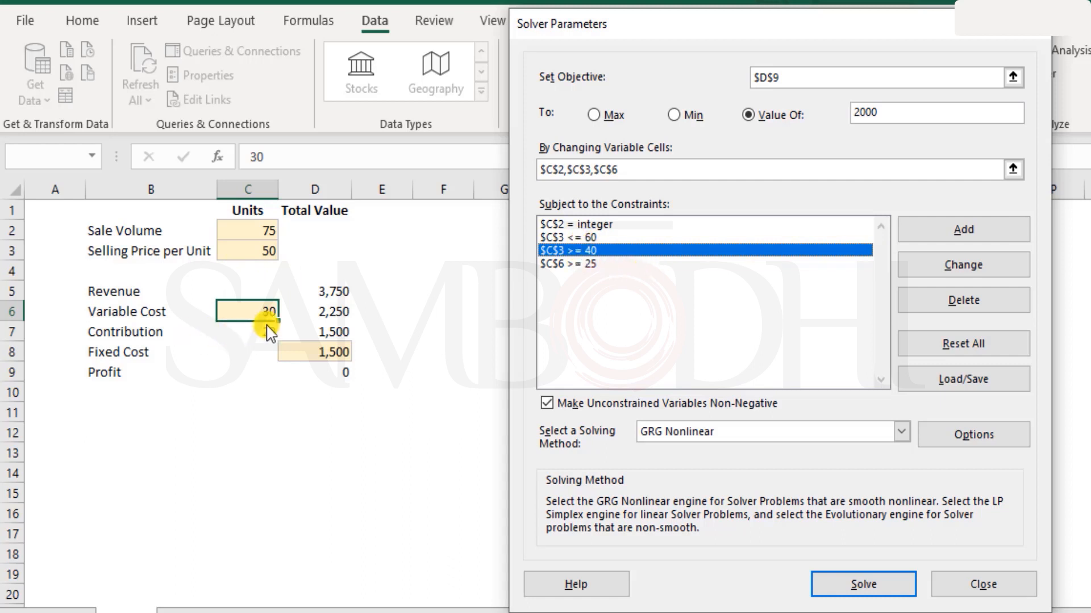
click(579, 265)
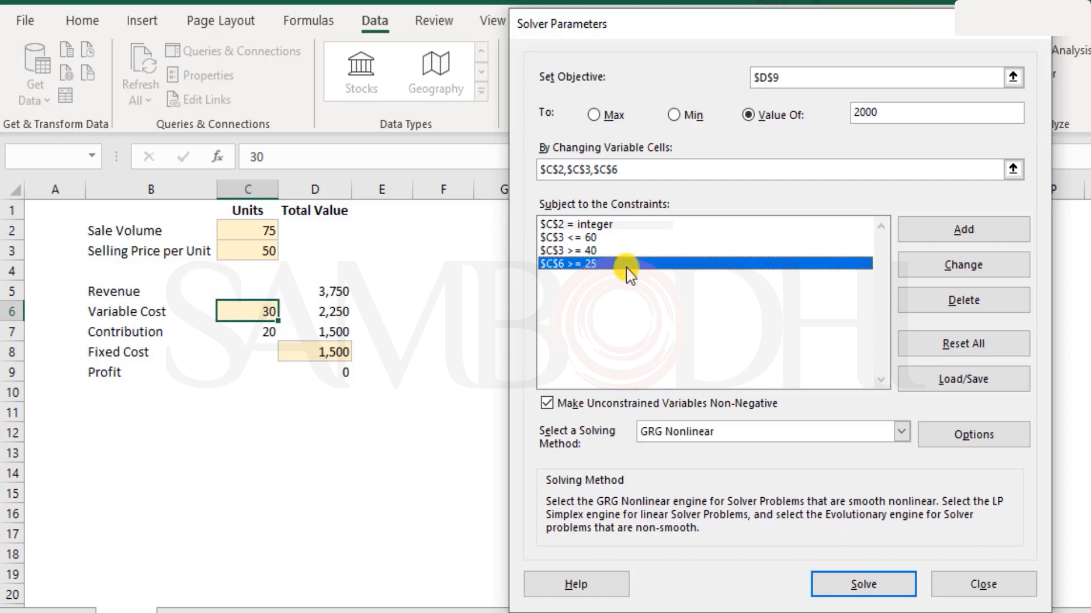
click(591, 250)
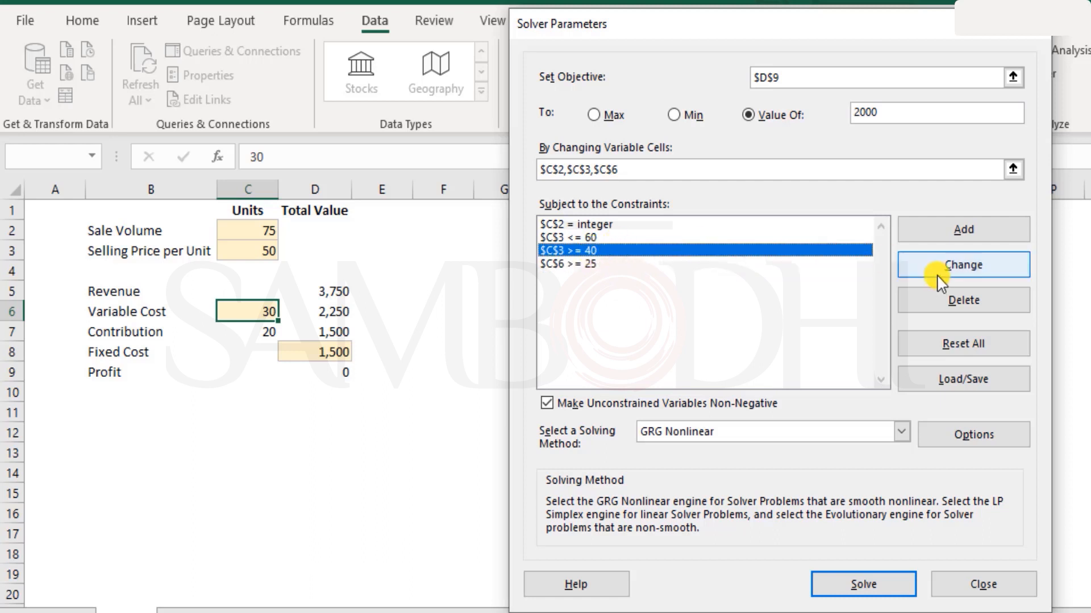
click(575, 238)
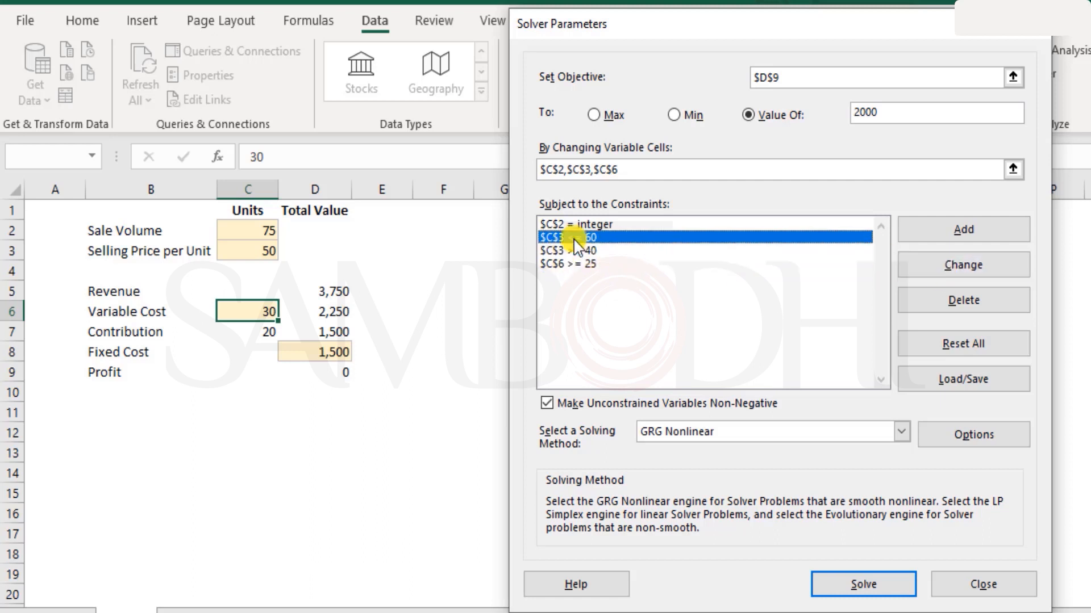
click(967, 266)
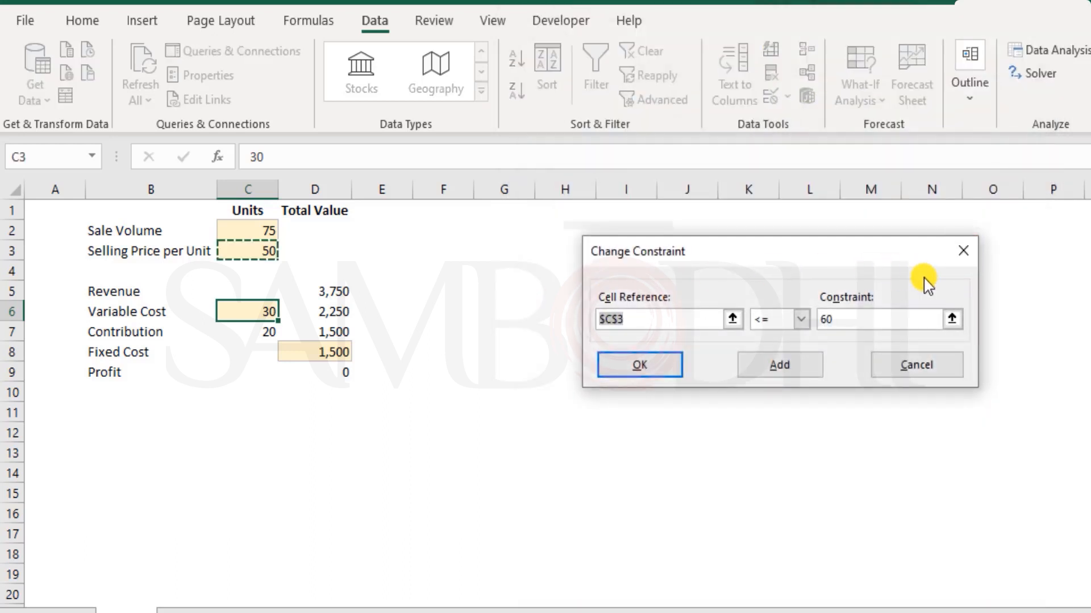
click(630, 364)
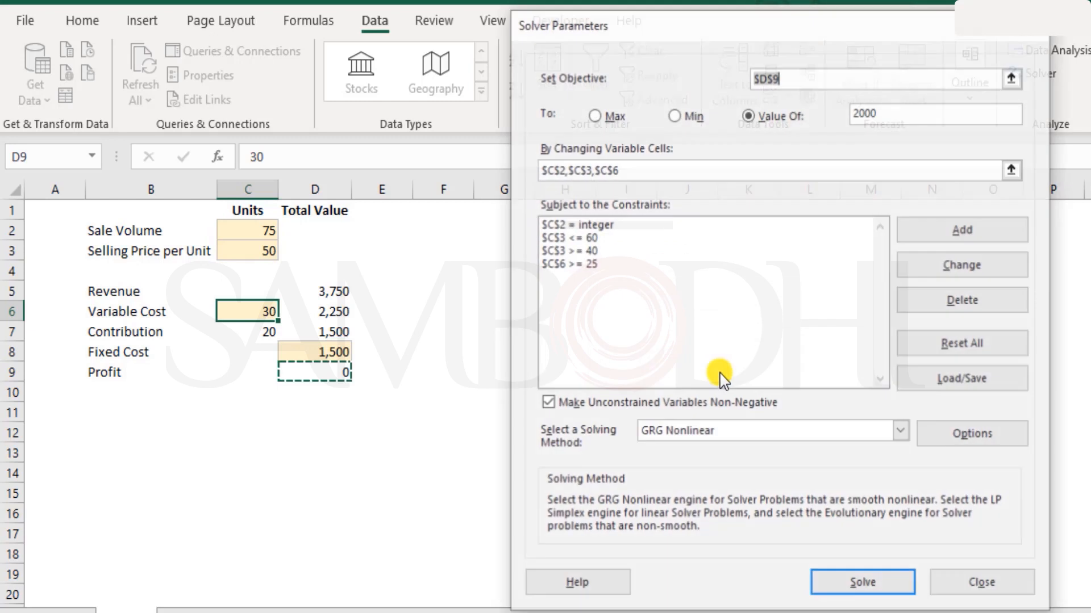
click(605, 238)
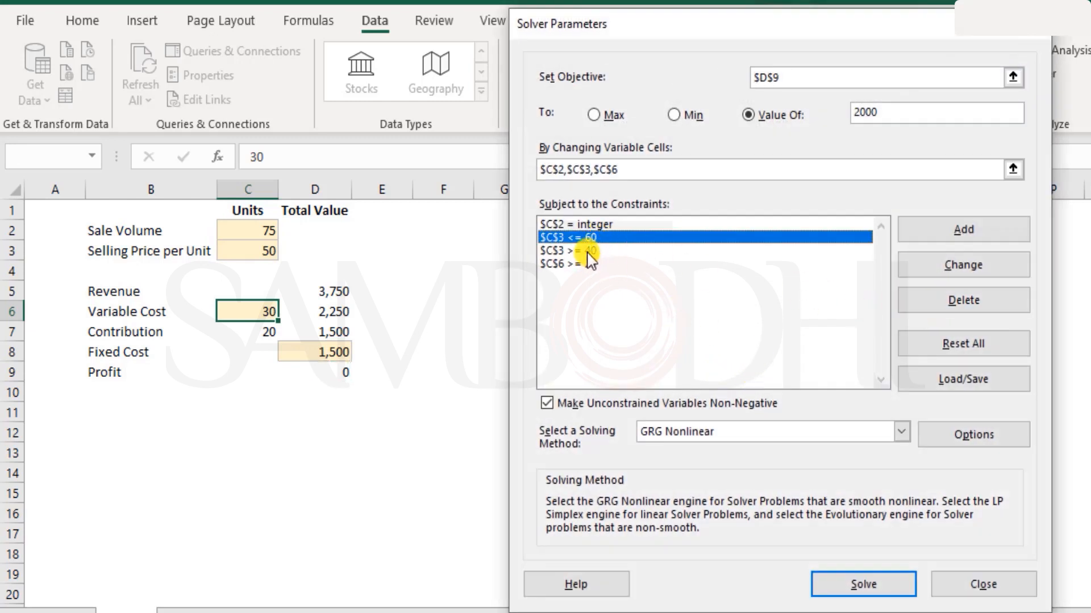
click(592, 251)
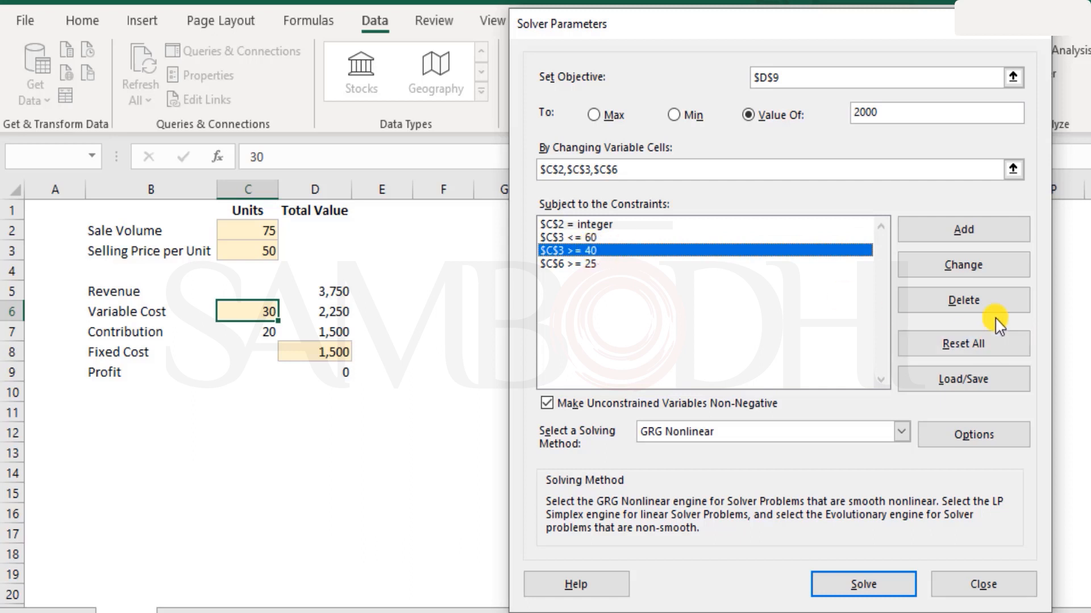
click(554, 439)
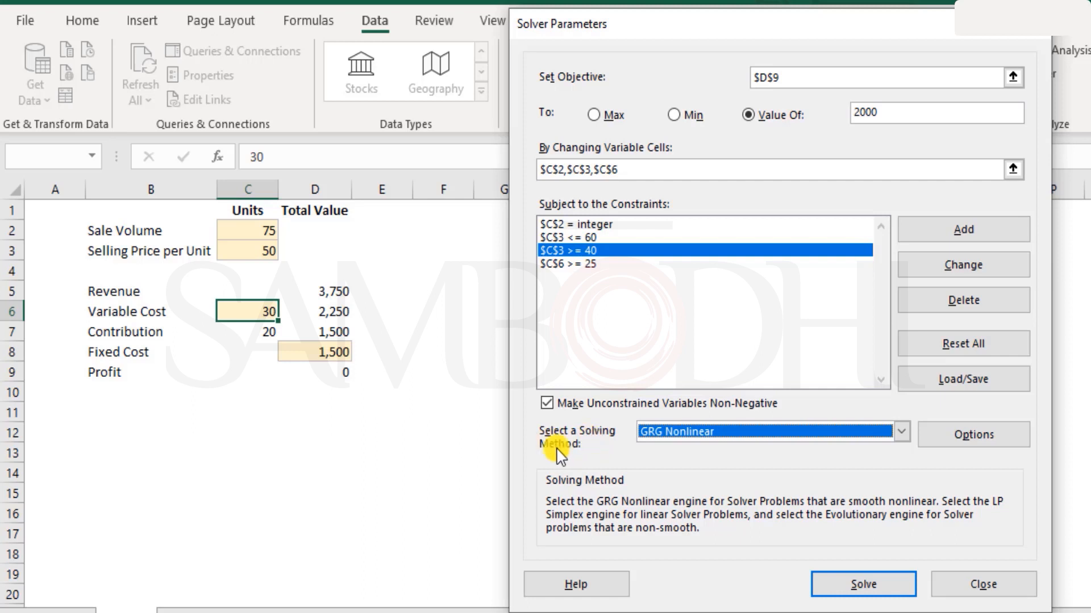
Keep GRG Nonlinear as Solver's solving method.
click(723, 439)
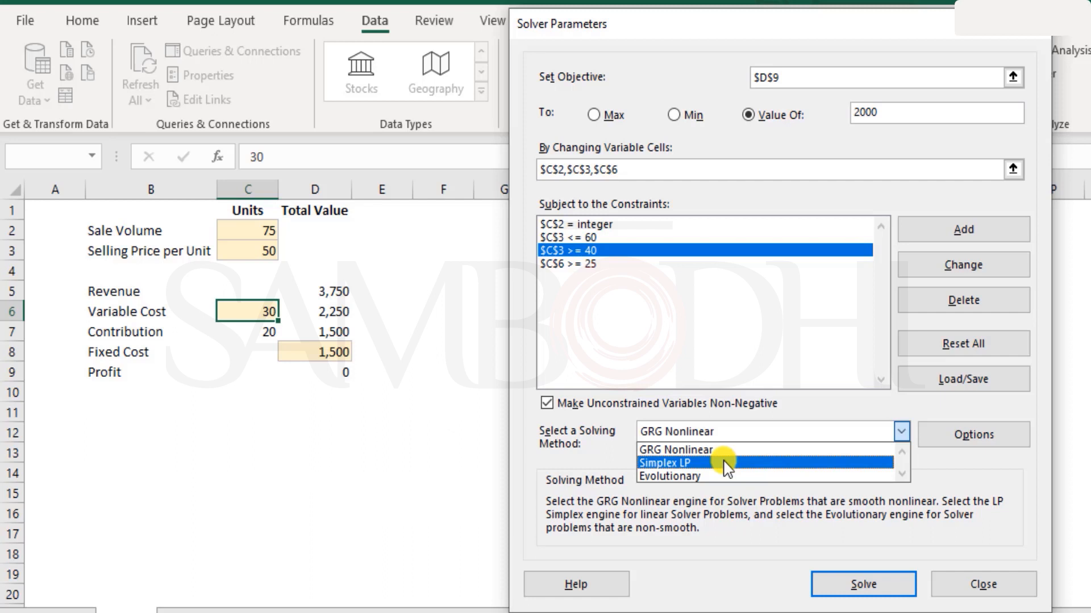
click(653, 449)
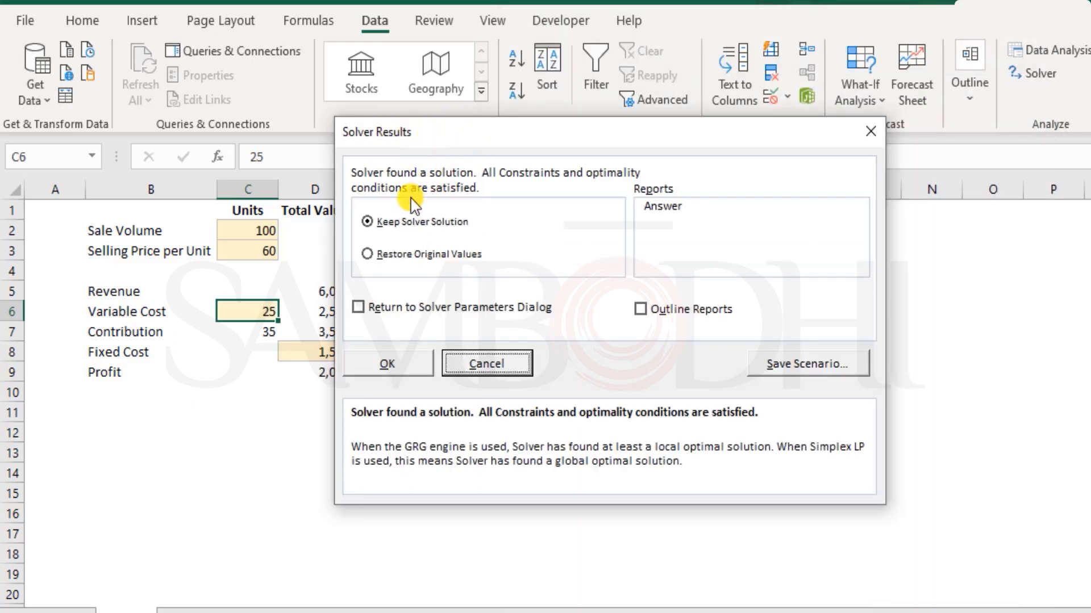
Save Solver's solution as scenario 'Scenario 1', then restore the original input values.
drag(436, 135, 535, 123)
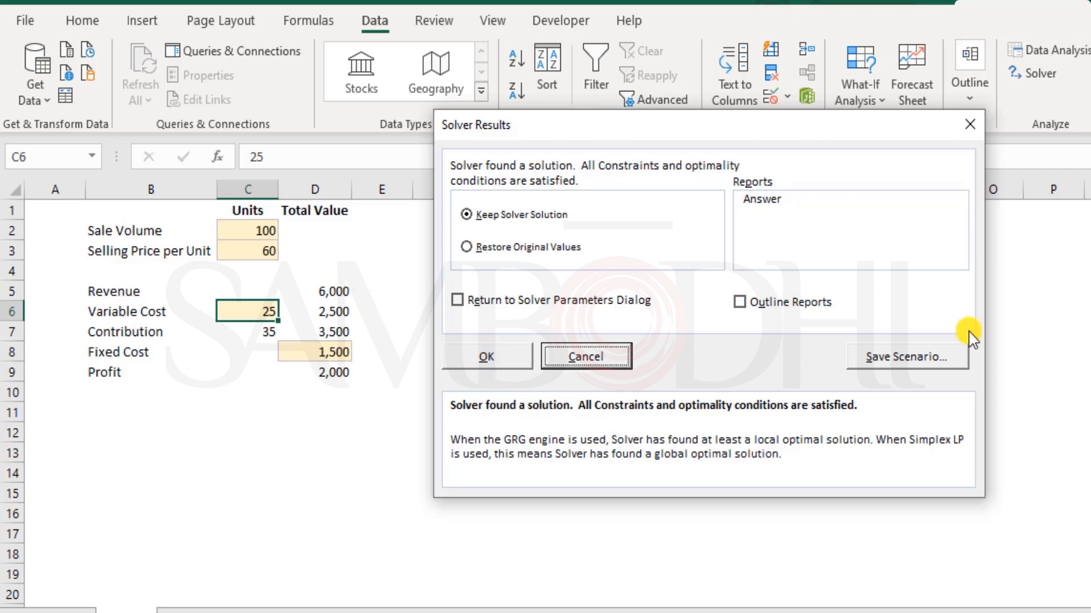
click(899, 362)
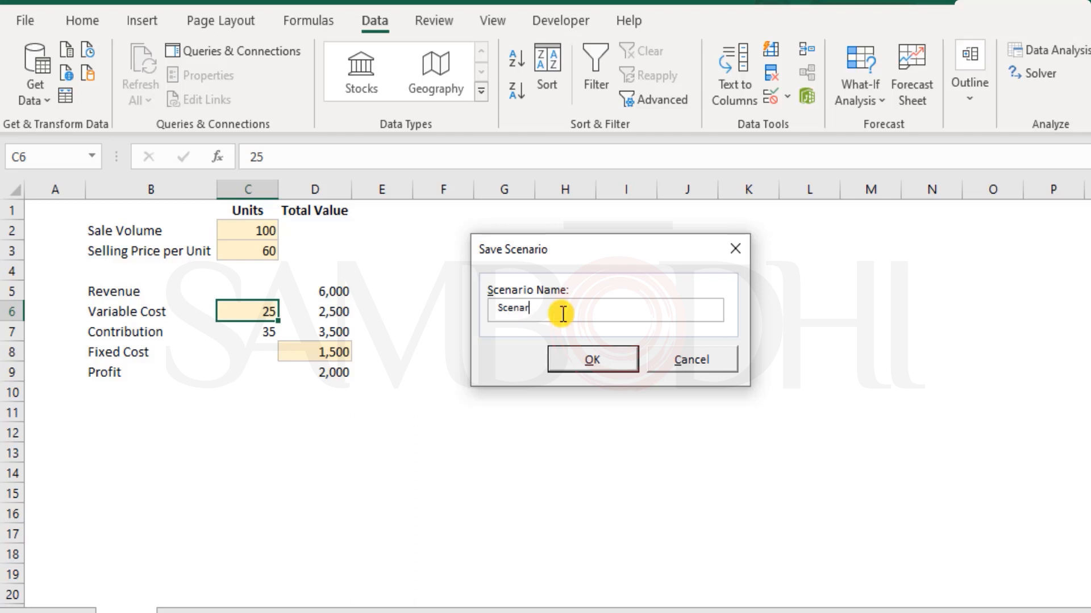
text(Scenario 1)
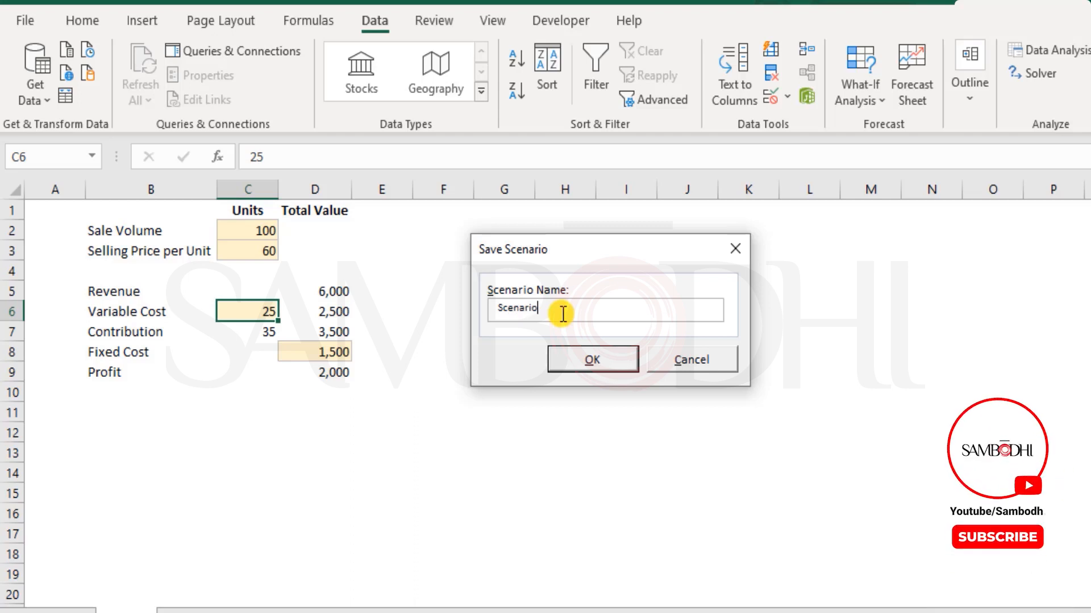
click(602, 360)
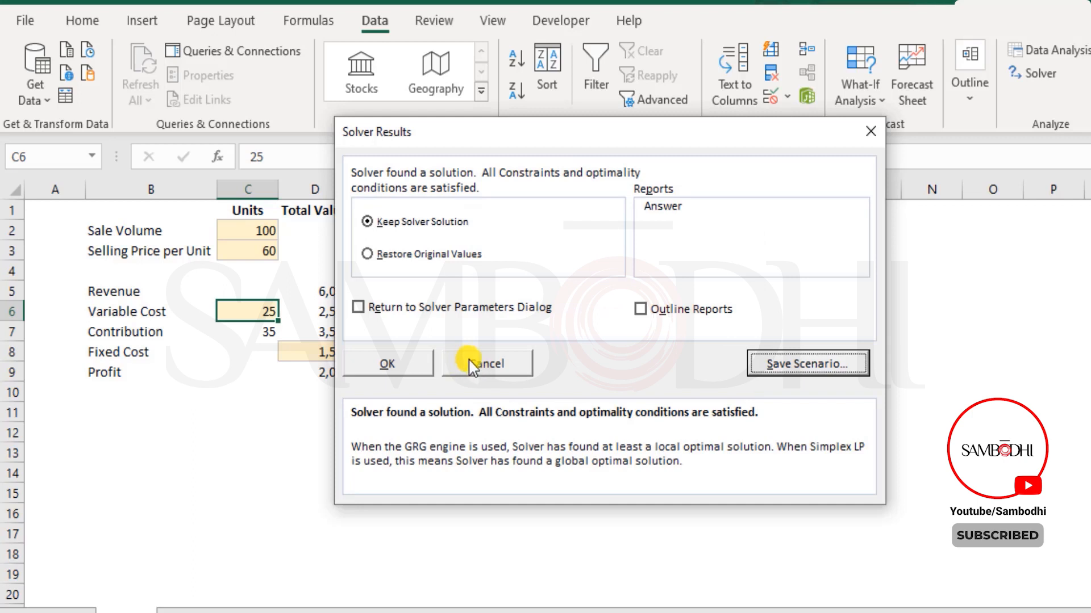
click(477, 366)
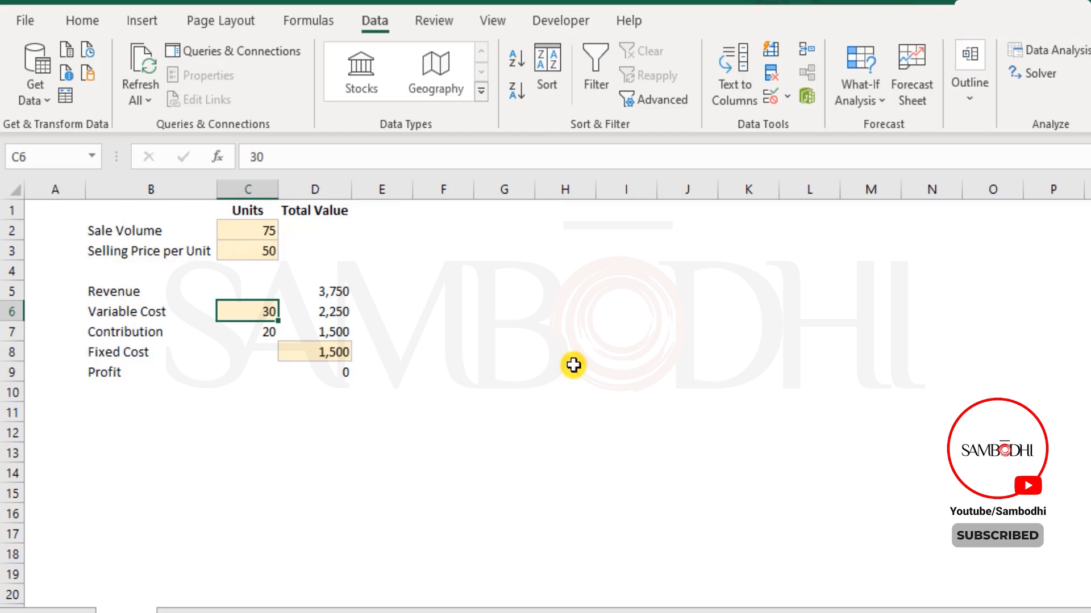
Show Scenario 1 from the Scenario Manager on the sheet.
click(859, 89)
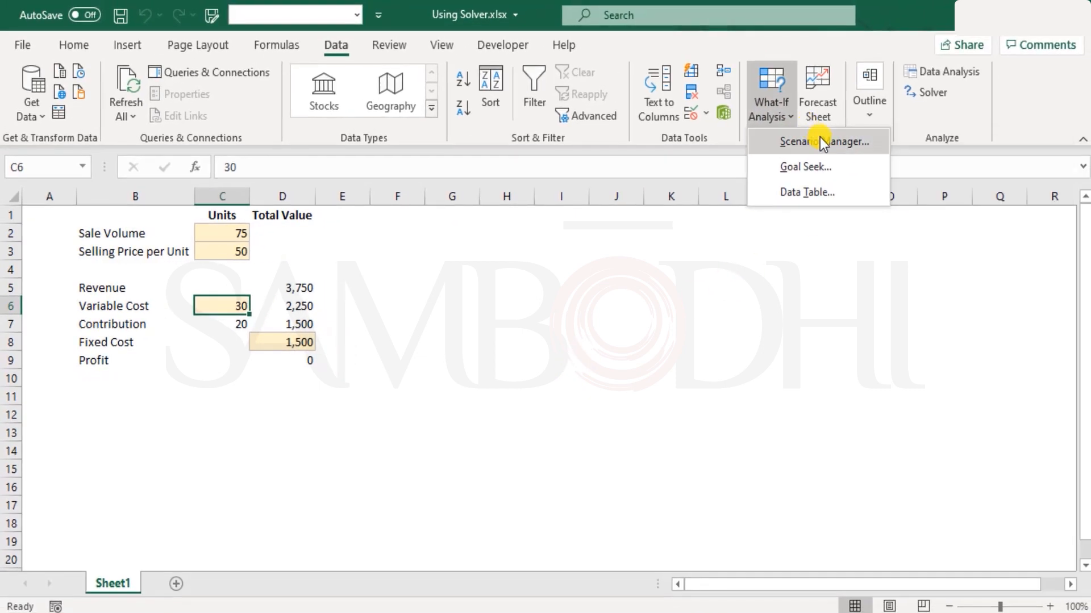
click(820, 142)
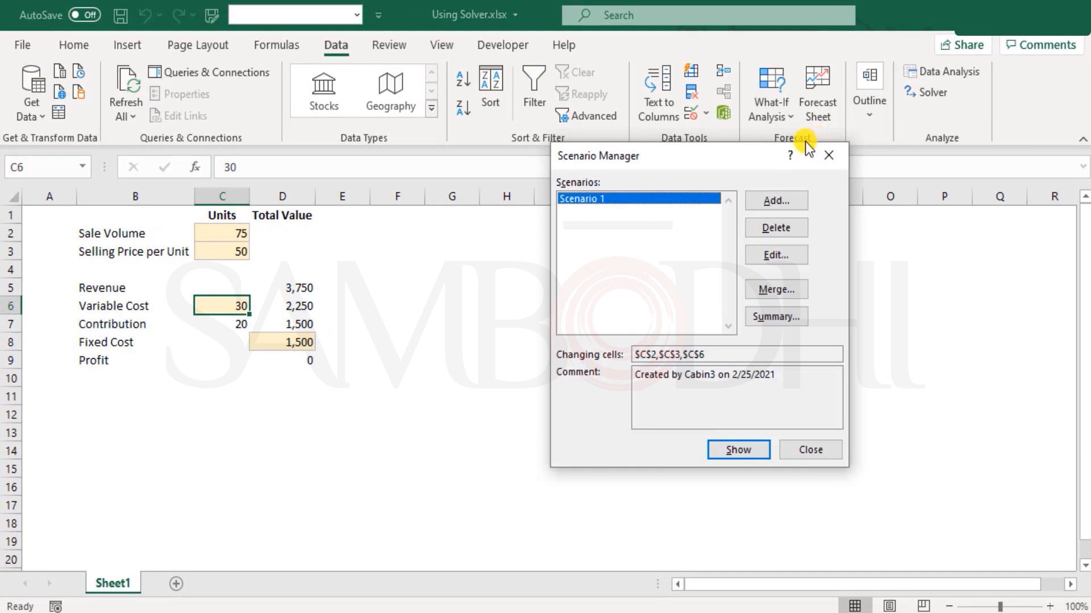
click(828, 154)
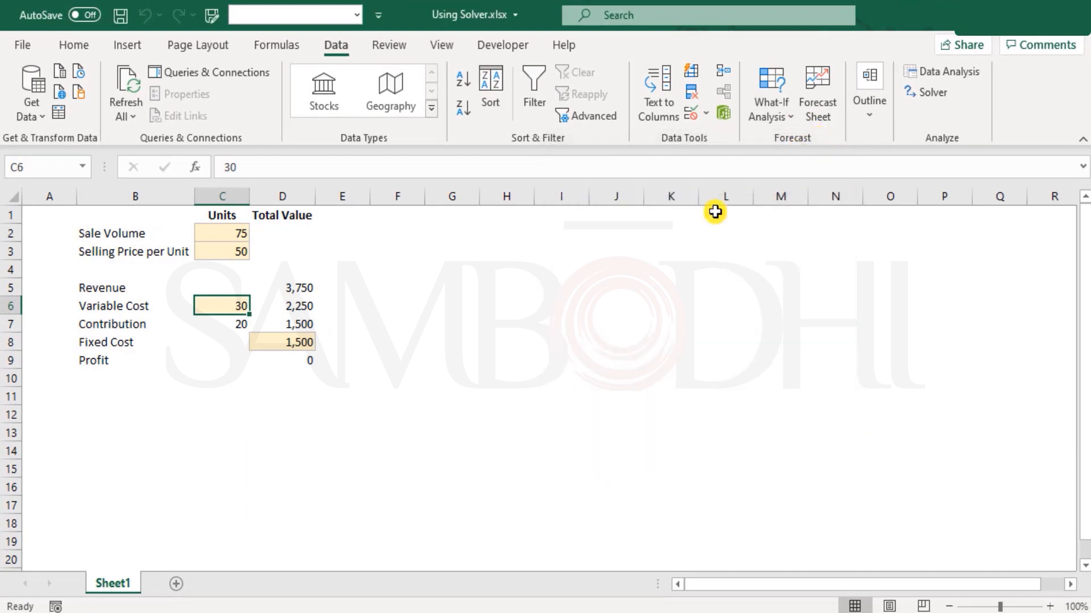
click(780, 118)
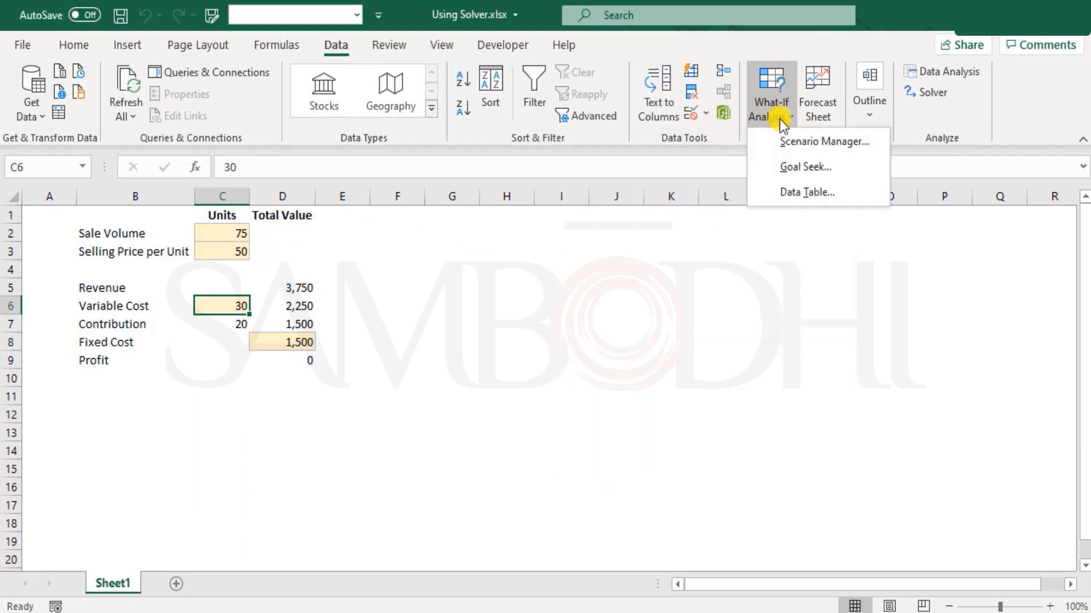
click(794, 145)
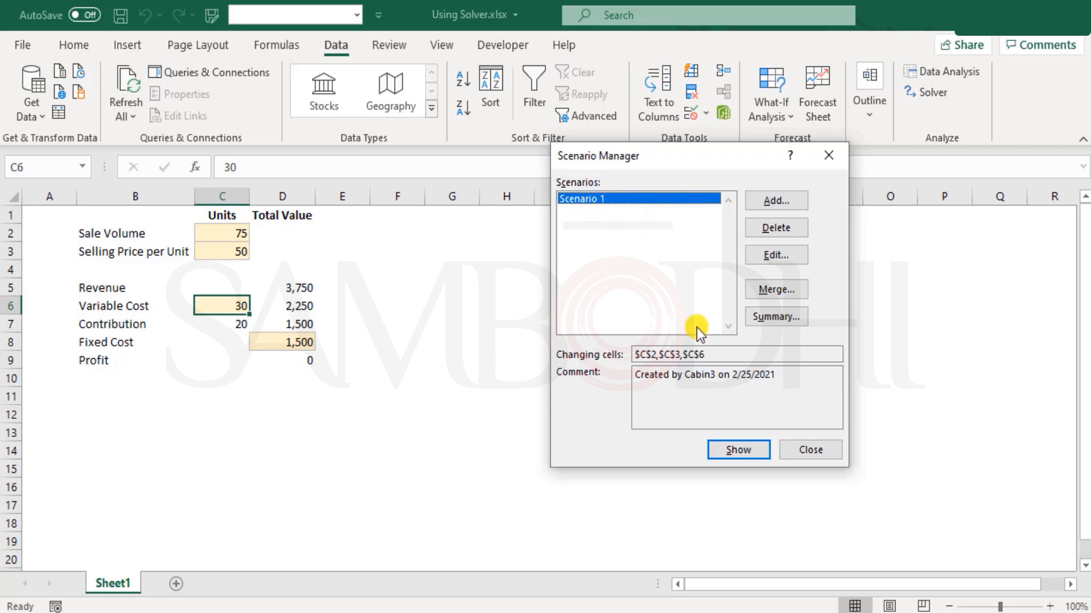
click(731, 452)
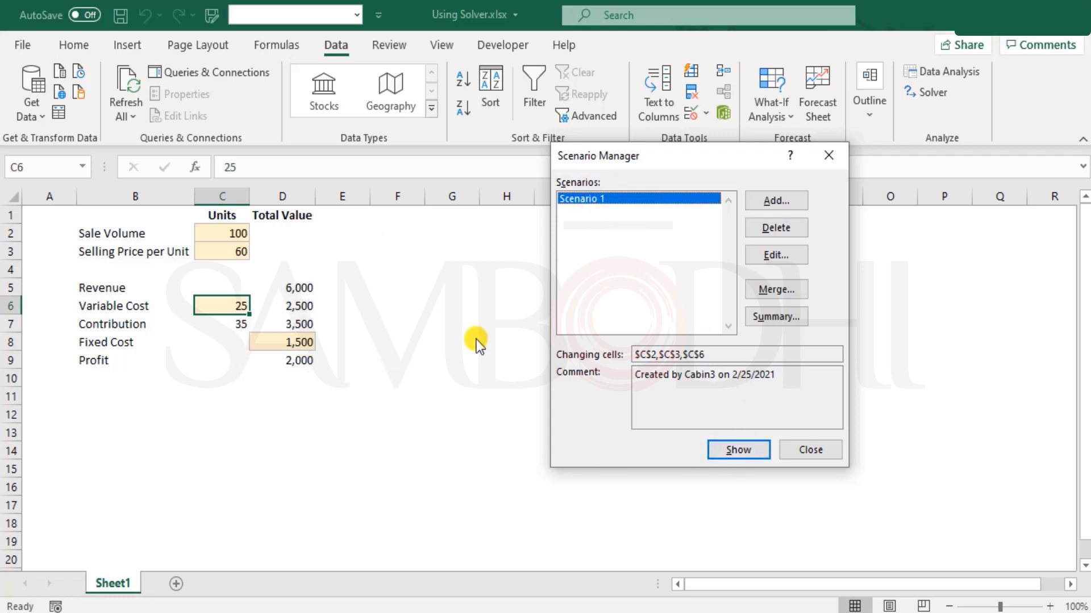
click(812, 451)
Check the changed cells C2, C3 and C6, then undo and redo the scenario values.
click(238, 234)
click(237, 255)
click(227, 305)
ctrl+click(237, 251)
ctrl+click(238, 233)
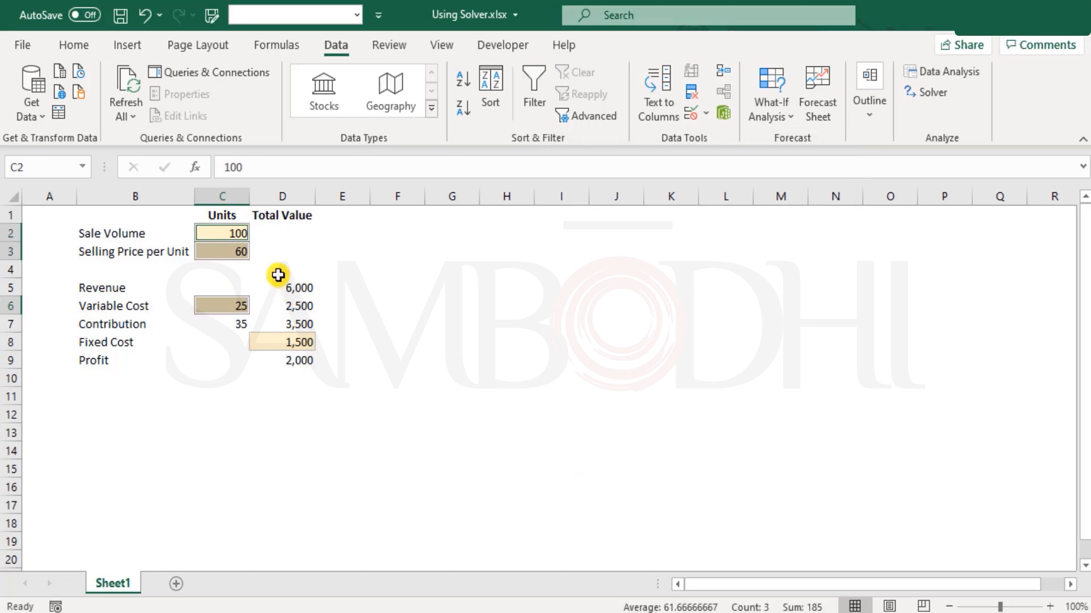
click(148, 17)
click(277, 236)
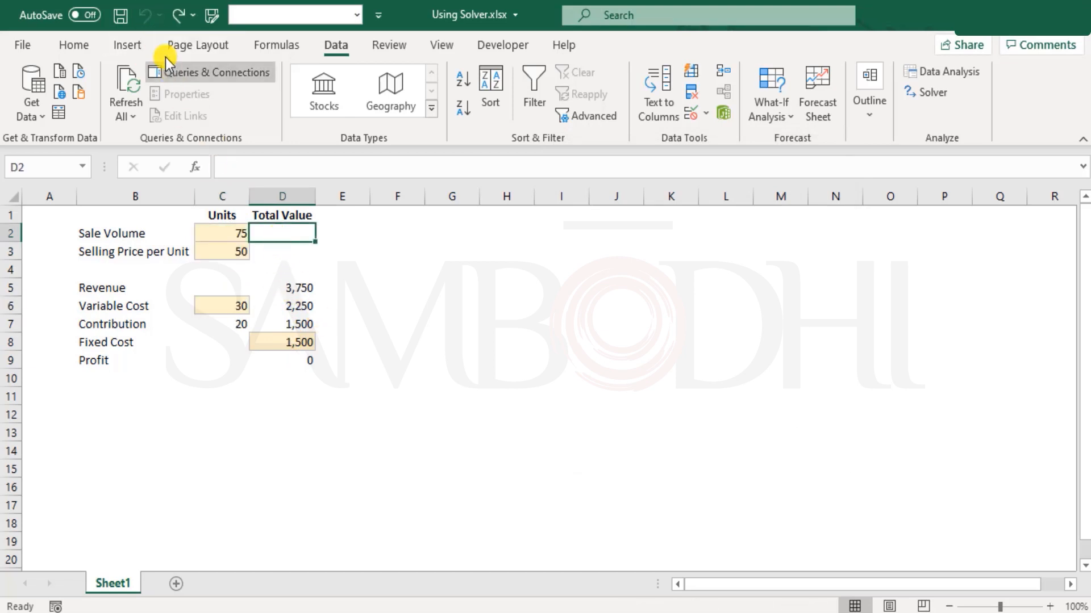
click(176, 17)
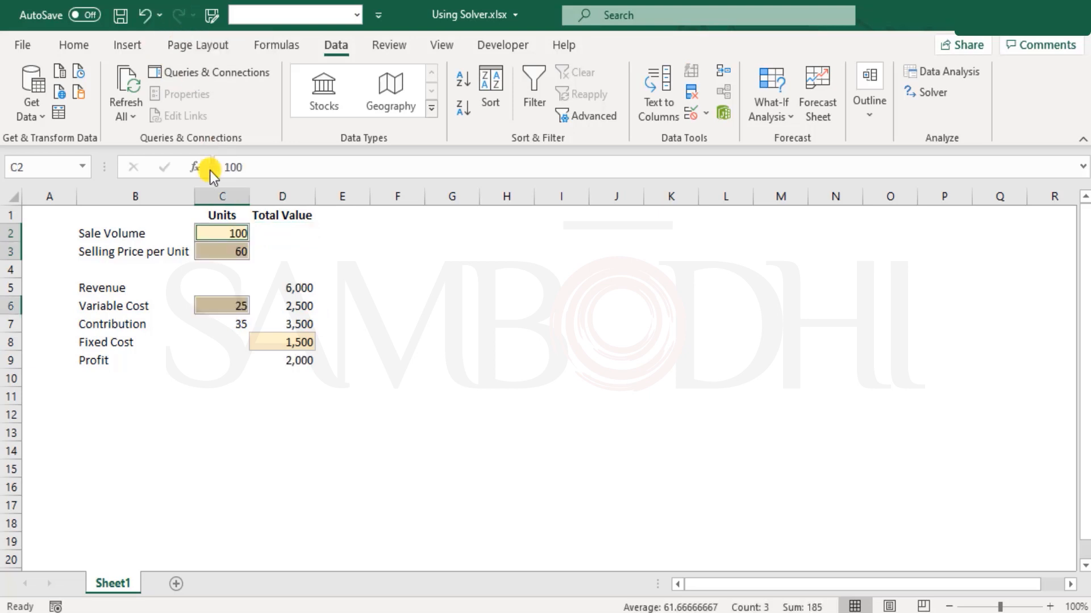
click(59, 213)
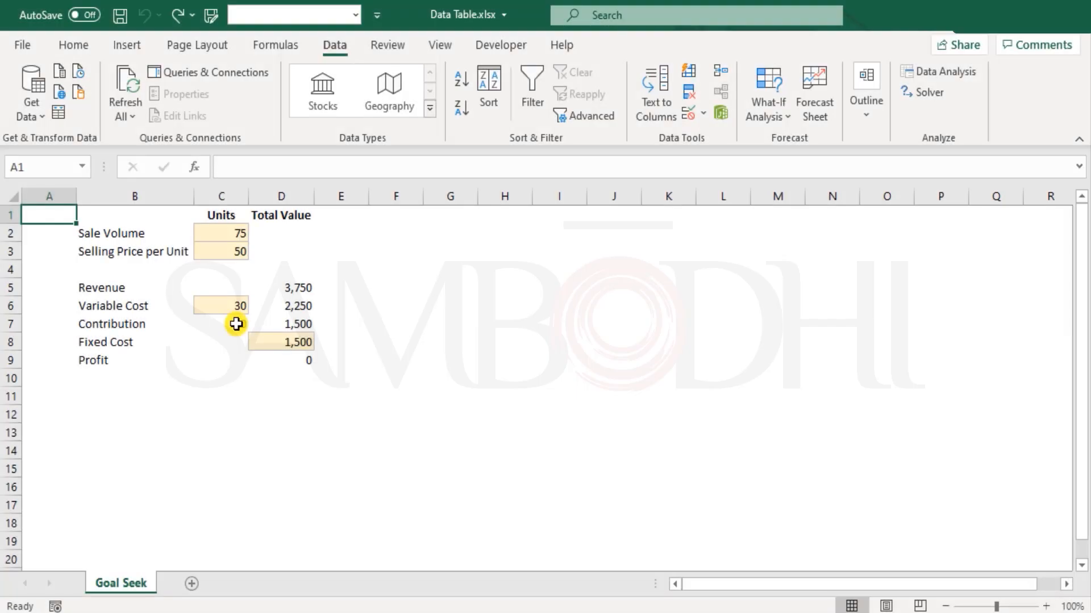
Browse the What-If Analysis menu and table style gallery, closing both without changes.
click(767, 113)
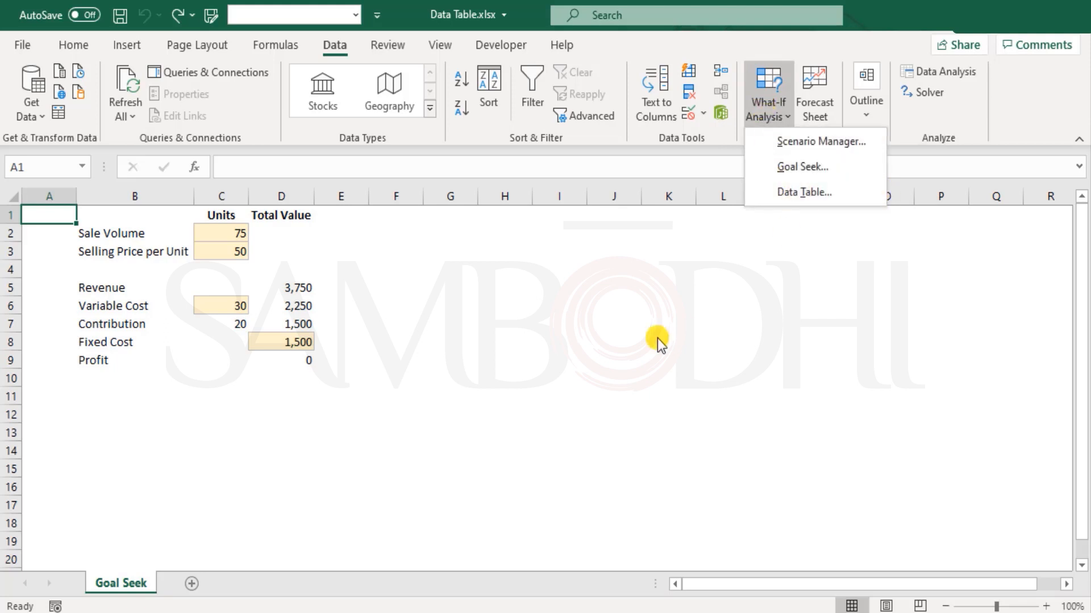
click(508, 357)
click(64, 45)
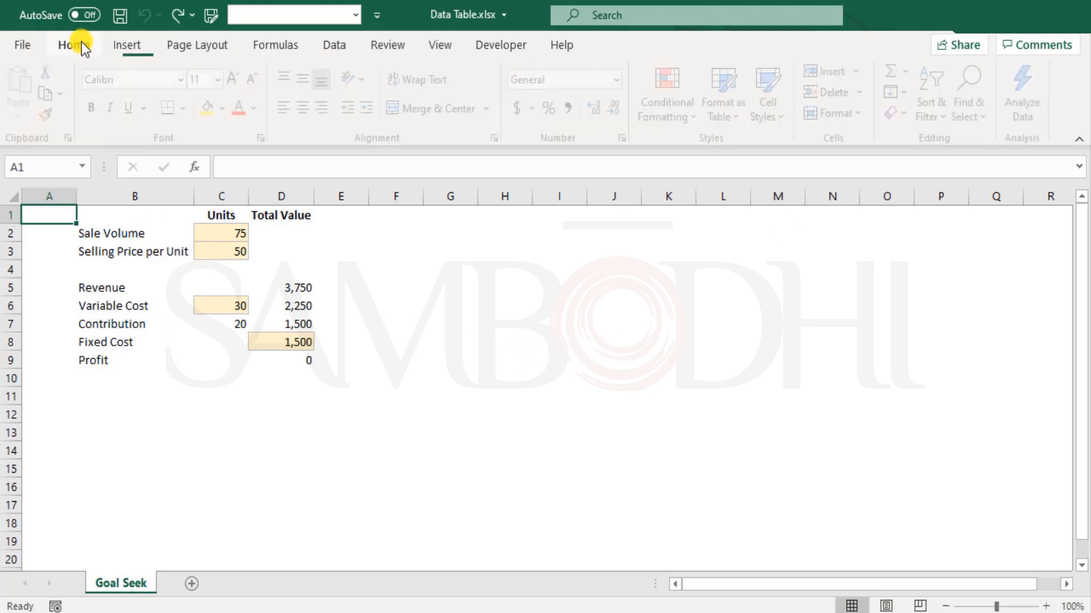
click(746, 124)
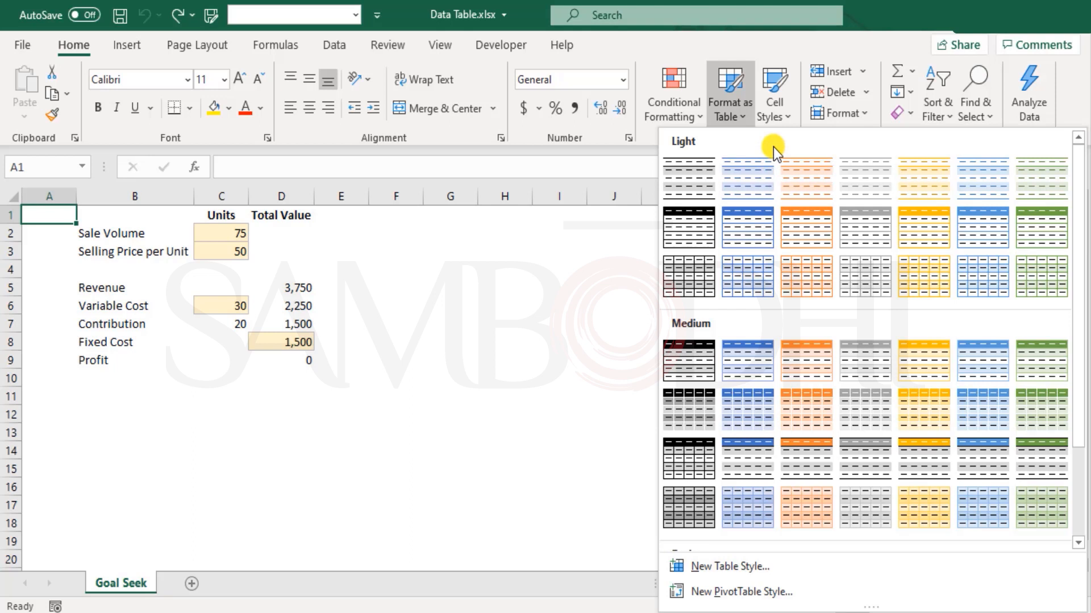
click(330, 49)
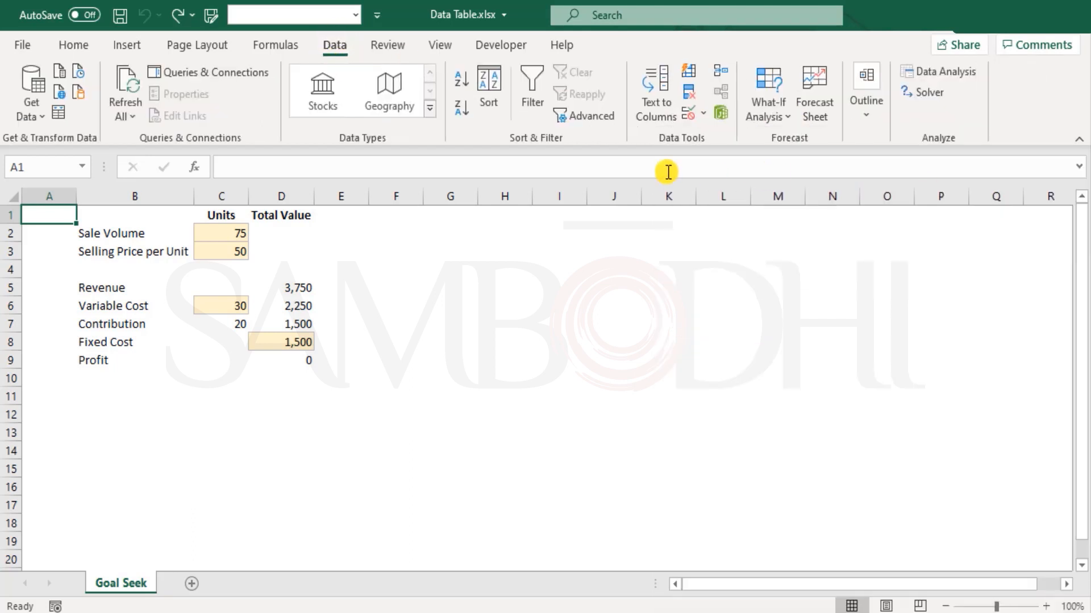
click(774, 116)
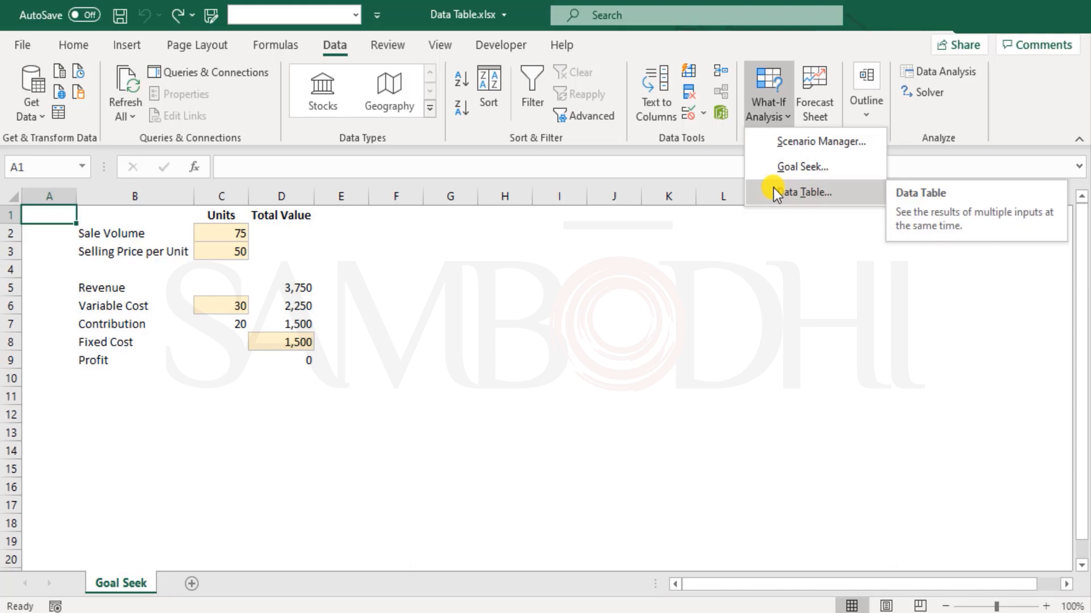
click(282, 248)
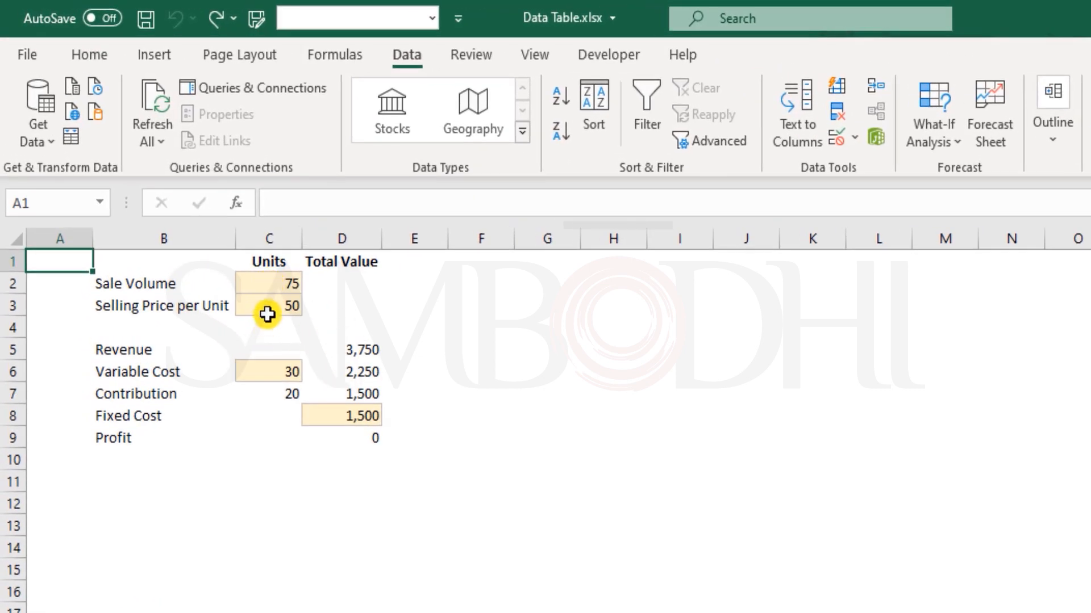
Select the sale volume and selling price inputs and inspect D9's profit formula.
drag(255, 283, 258, 309)
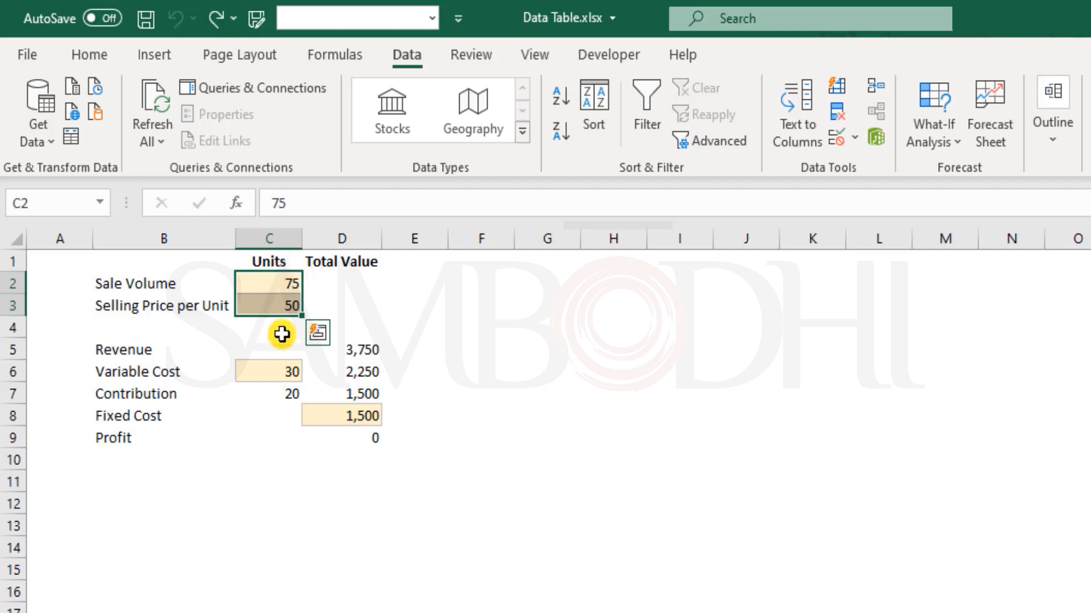
click(360, 440)
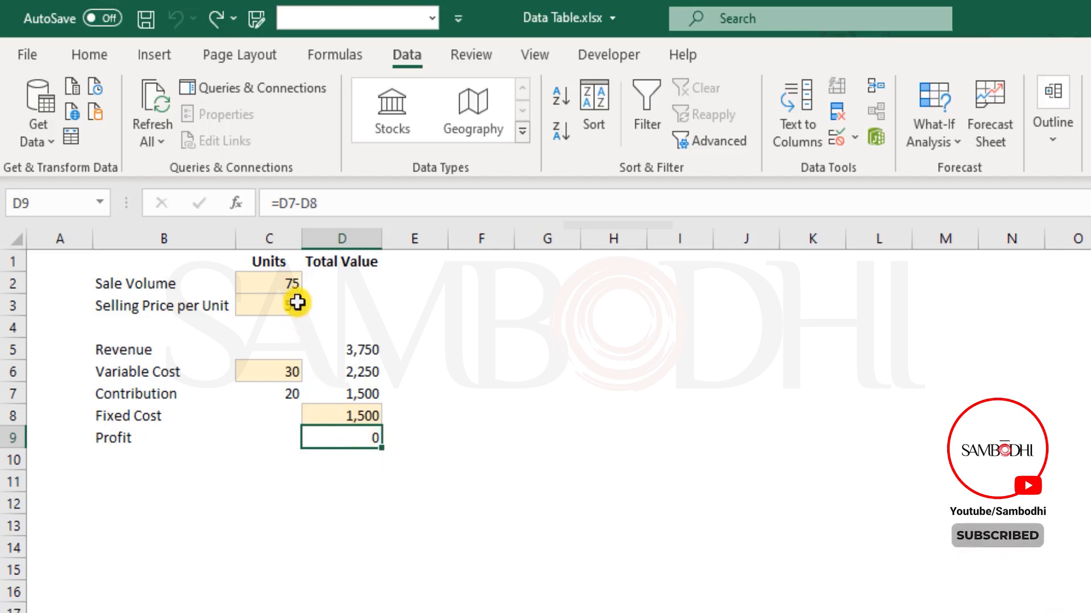
drag(275, 282, 270, 305)
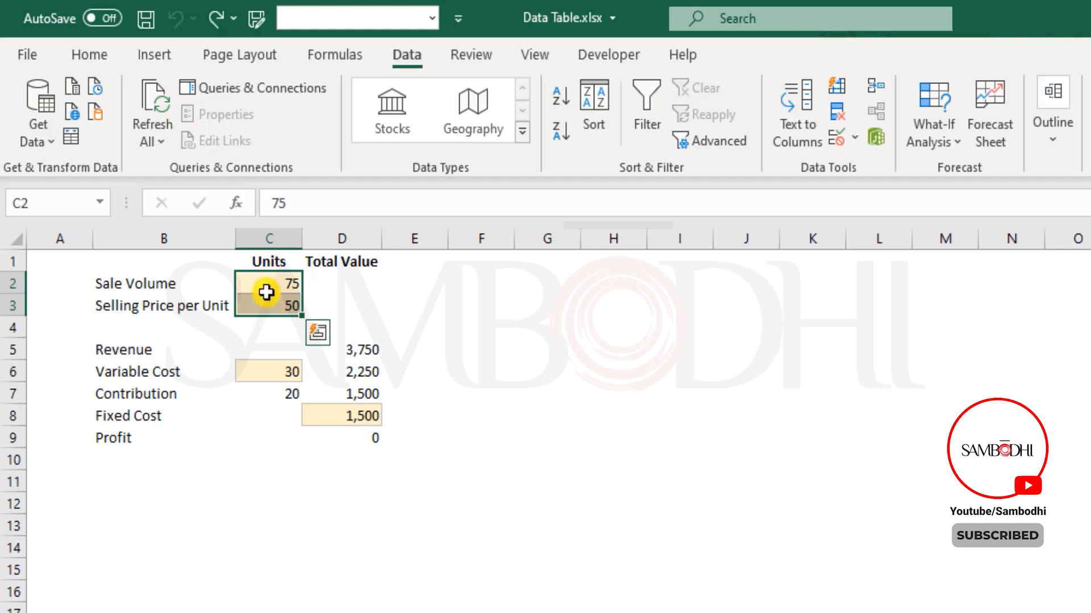
click(168, 477)
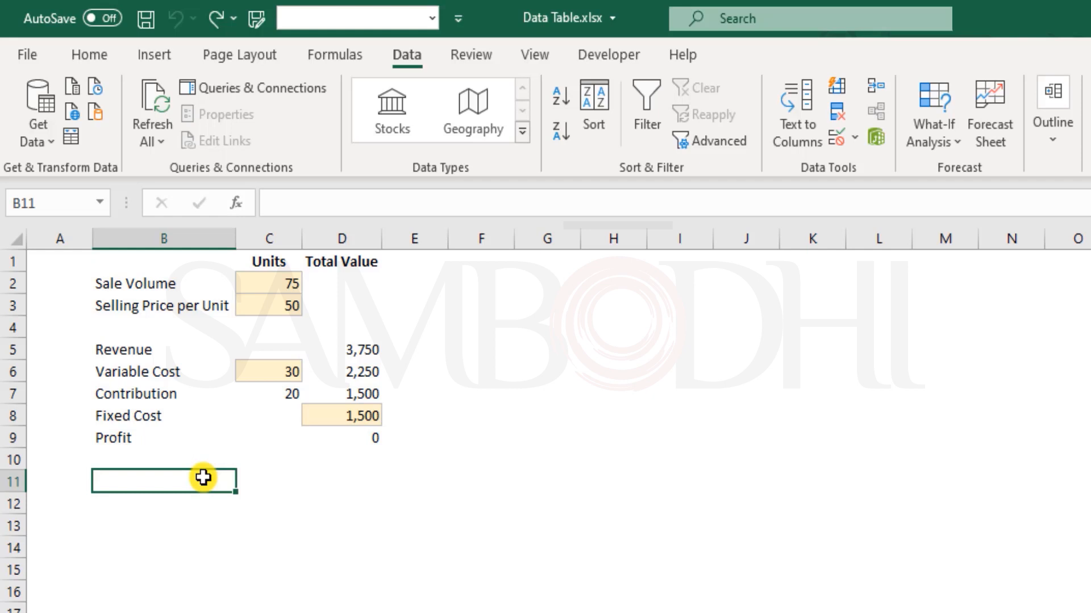
Enter 60 as the selling price in C3 and confirm D9 shows a profit of 750.
click(275, 307)
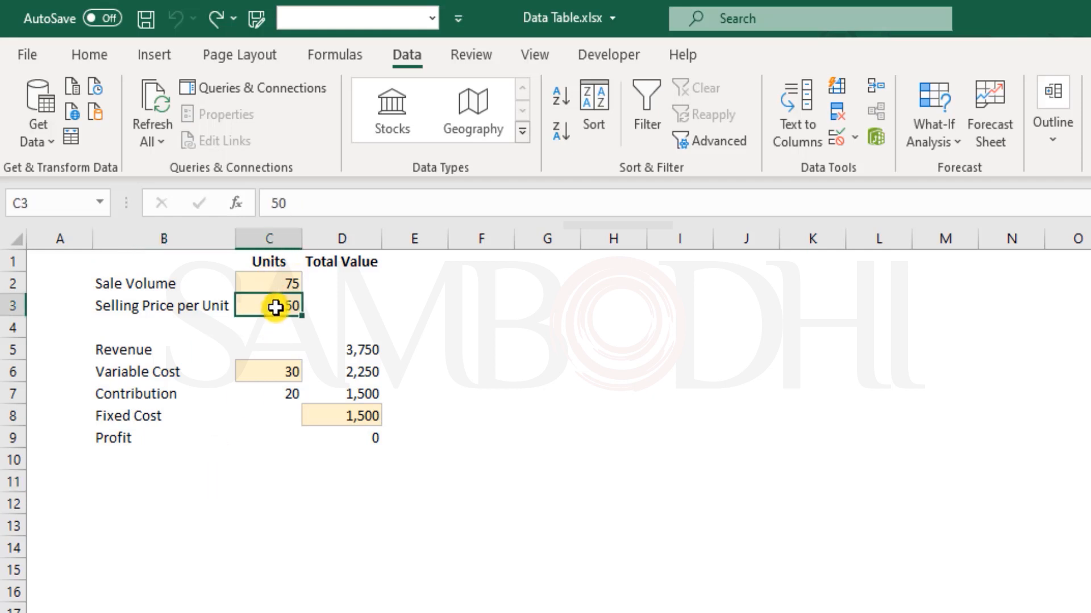
text(60)
key(Return)
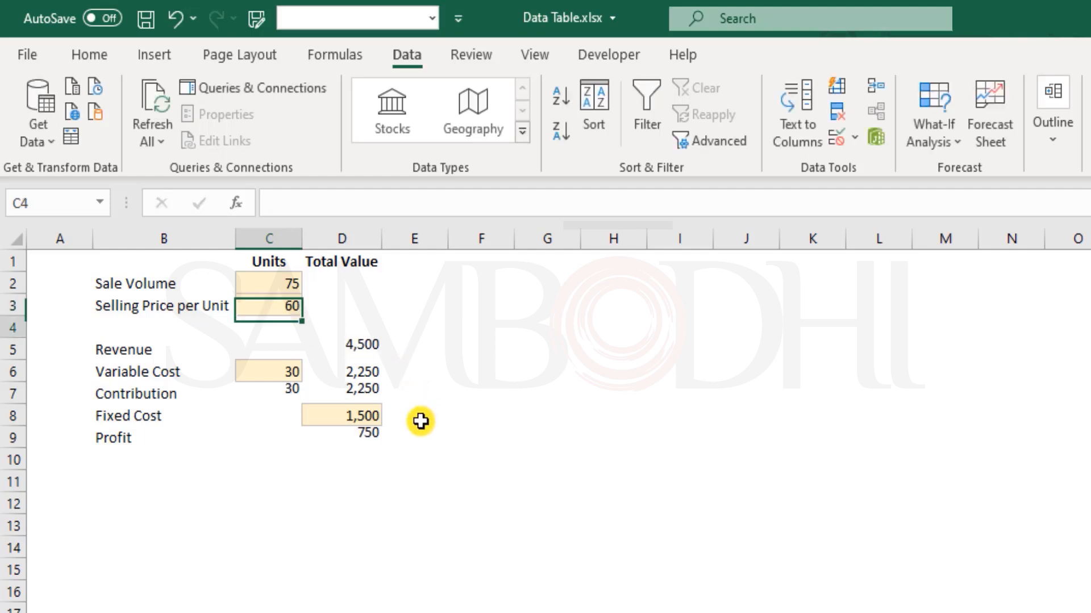
click(360, 438)
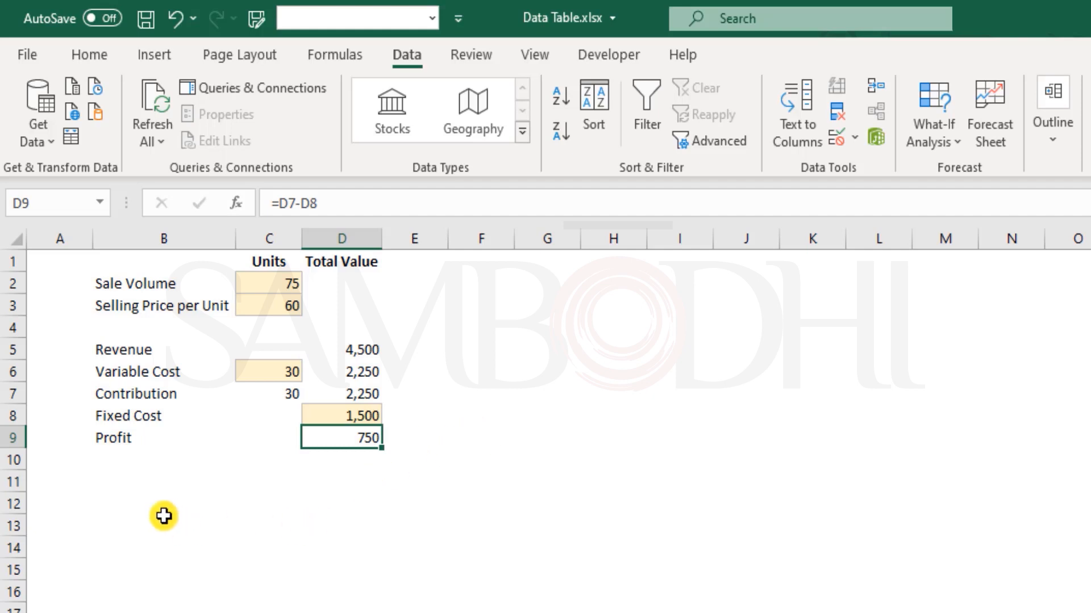
Enter selling prices 40, 45, 50, 55, 60 and 65 down B12:B17.
click(177, 505)
text(40)
key(Return)
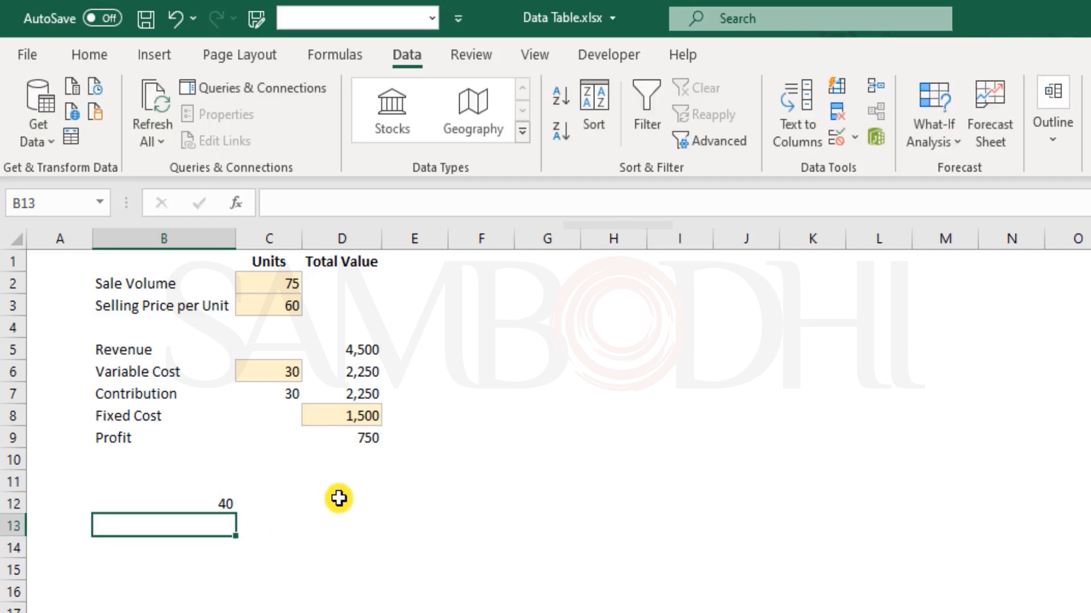
text(45)
key(Return)
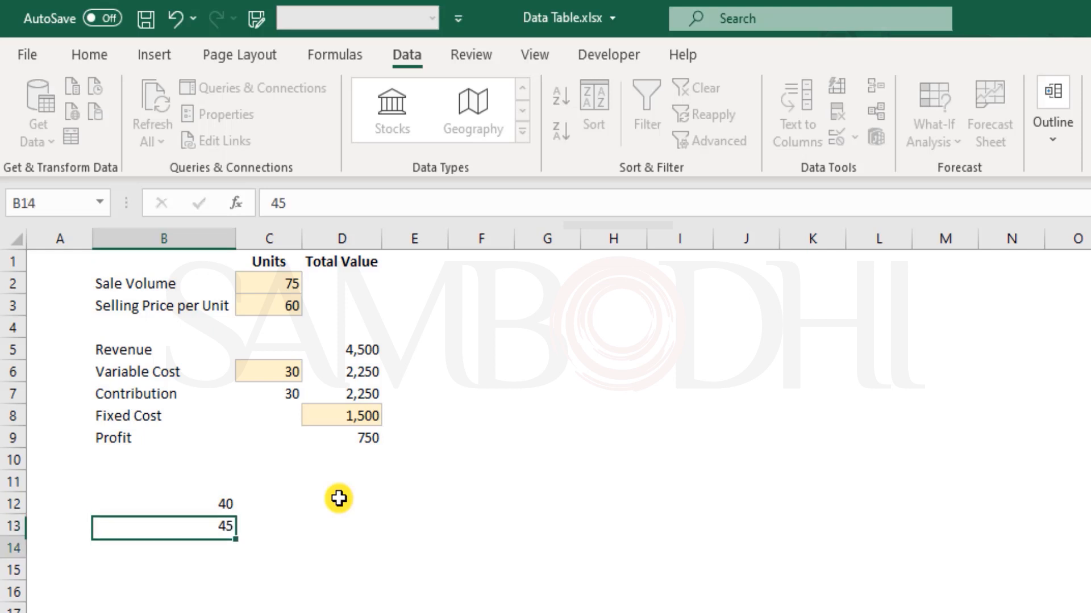
text(50)
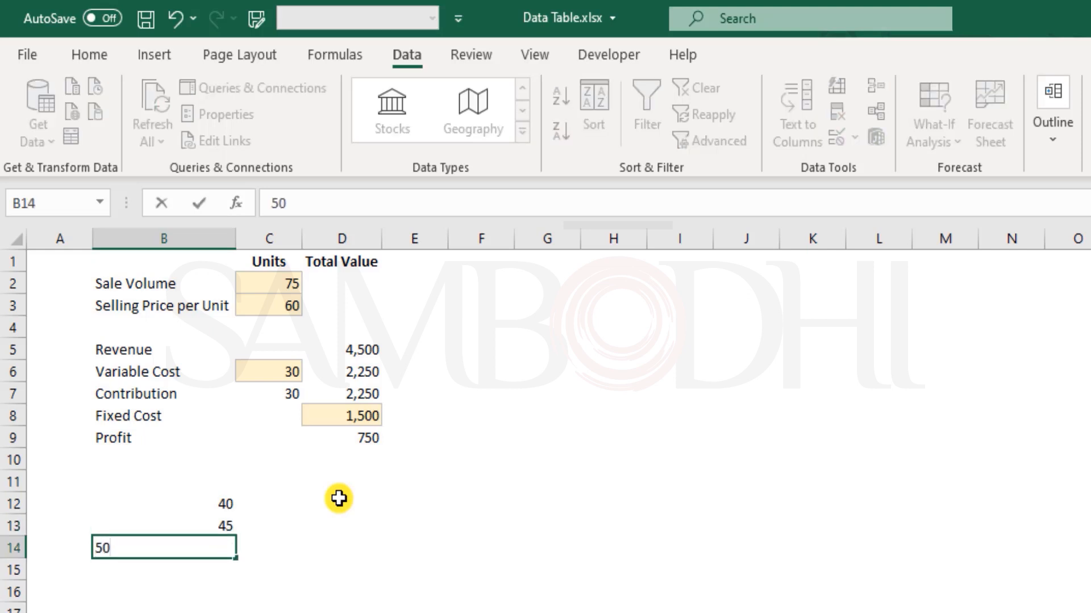
key(Return)
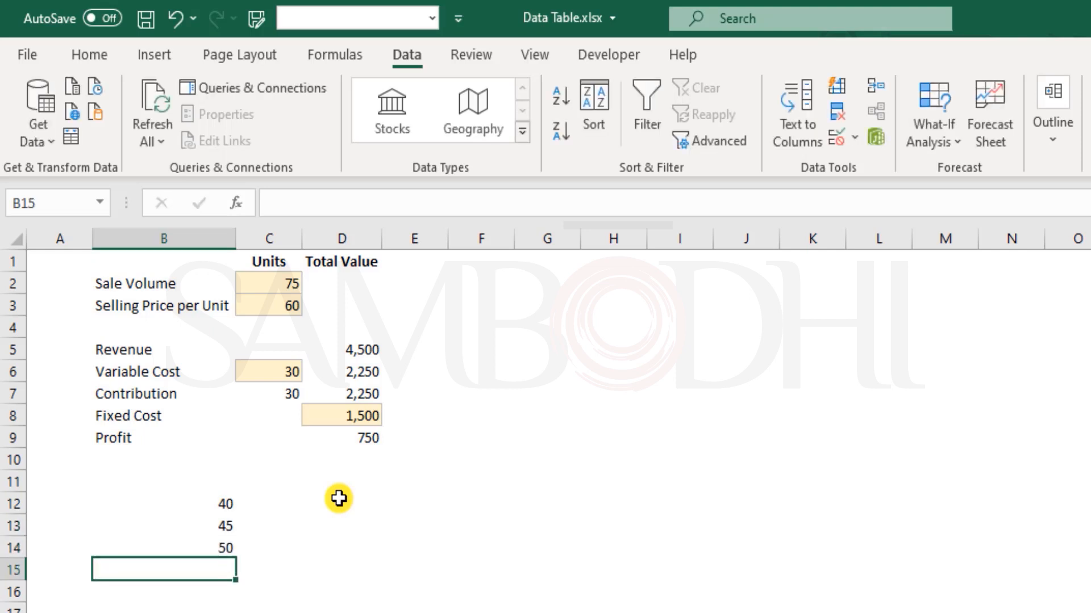
text(55)
key(Return)
text(6)
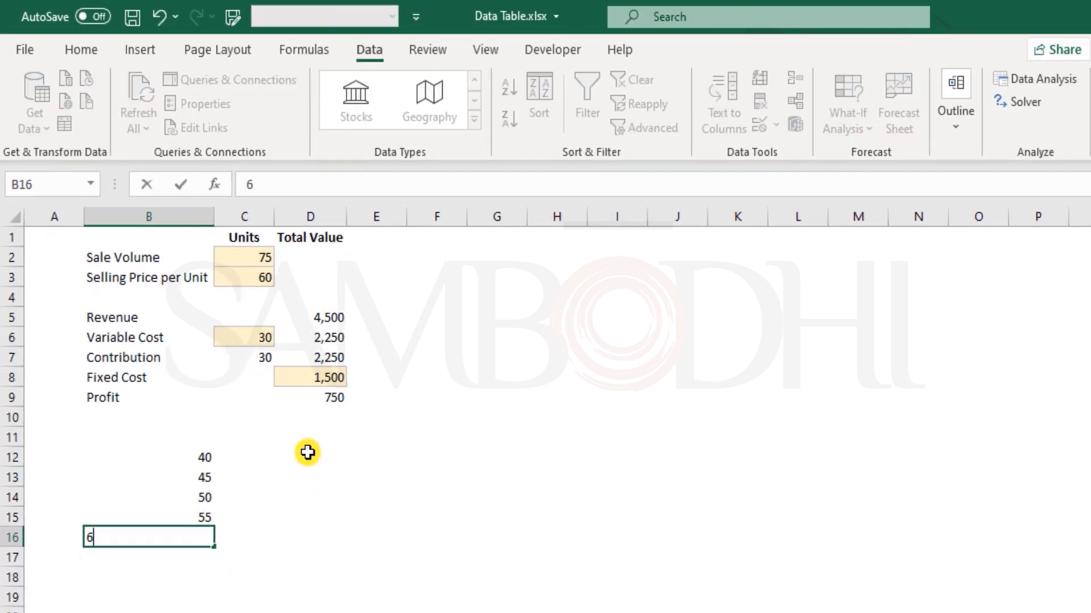
text(0)
key(Return)
text(65)
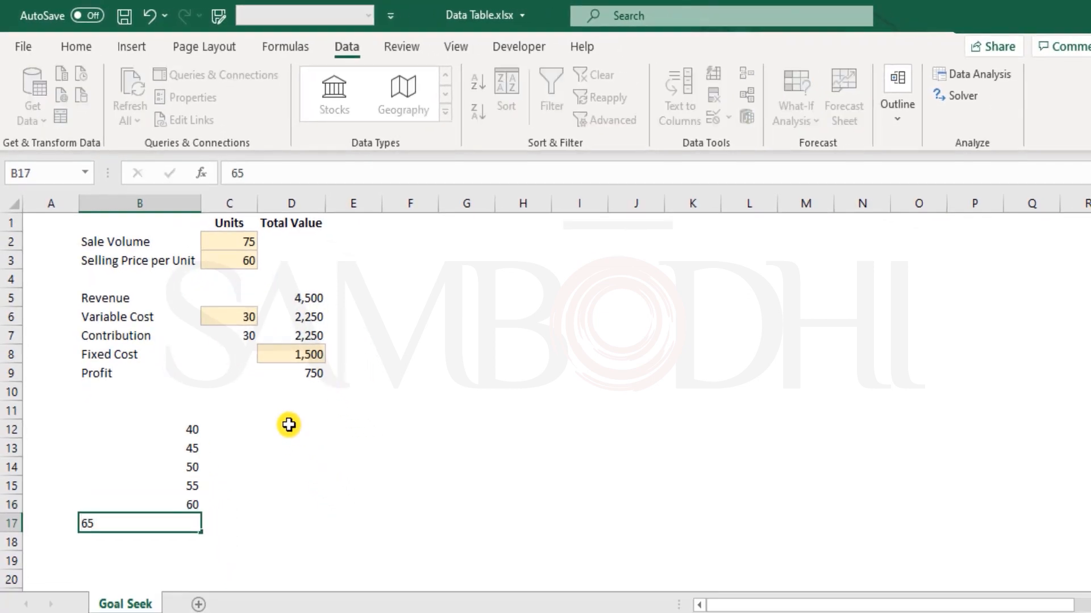
key(Return)
Add the headings 'Selling Prices' in B11 and 'Profit' in C11.
key(Up)
key(Up)
key(Up)
key(Up)
key(Up)
key(Up)
key(Up)
text(Sel)
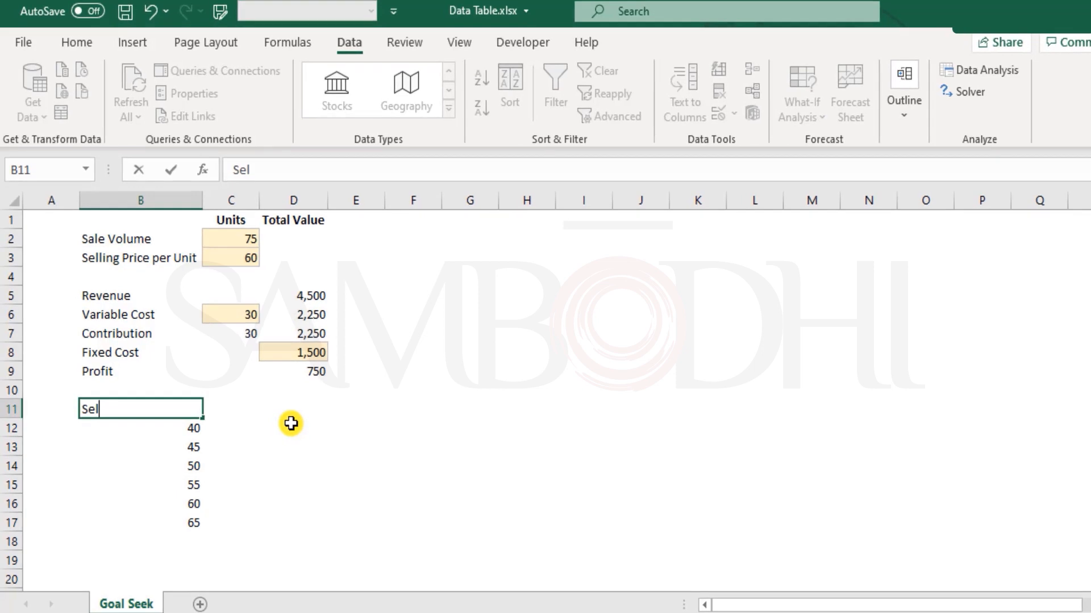
text(ling Price)
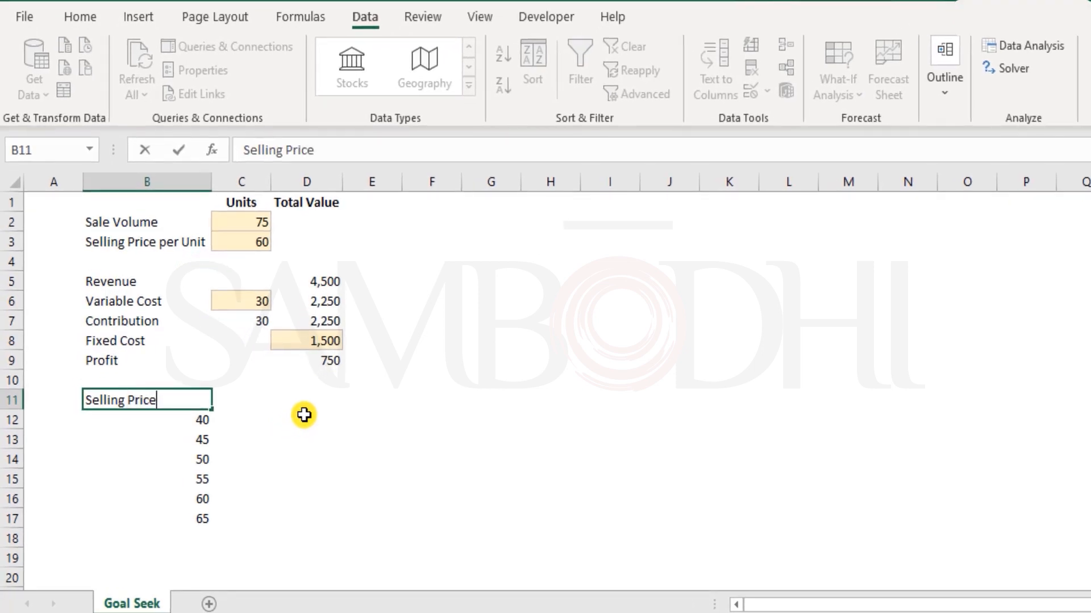
text(s)
key(Return)
key(Up)
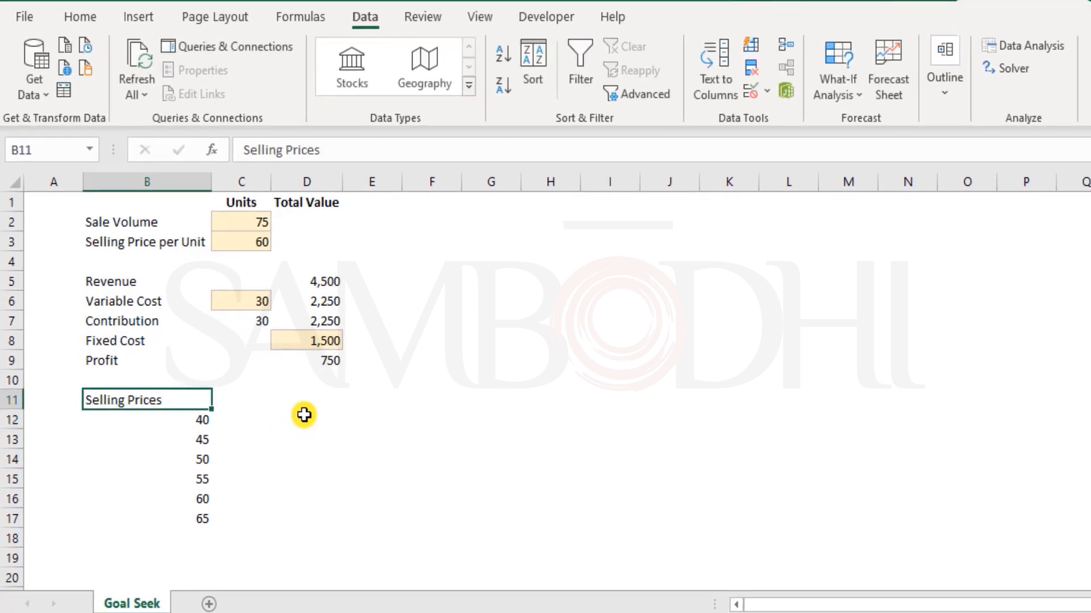
key(Right)
text(Profit)
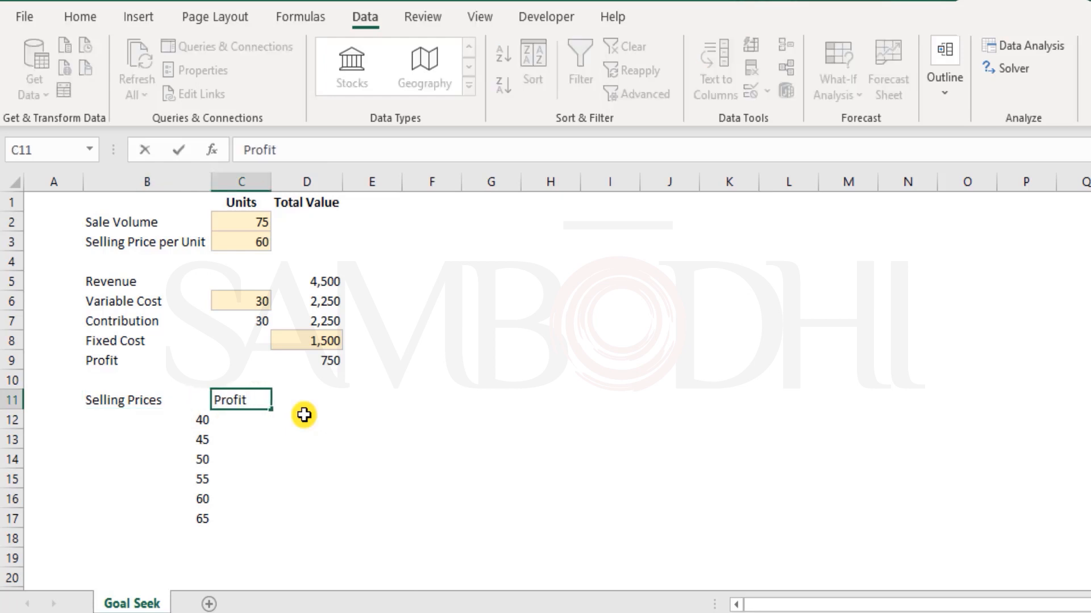
key(Return)
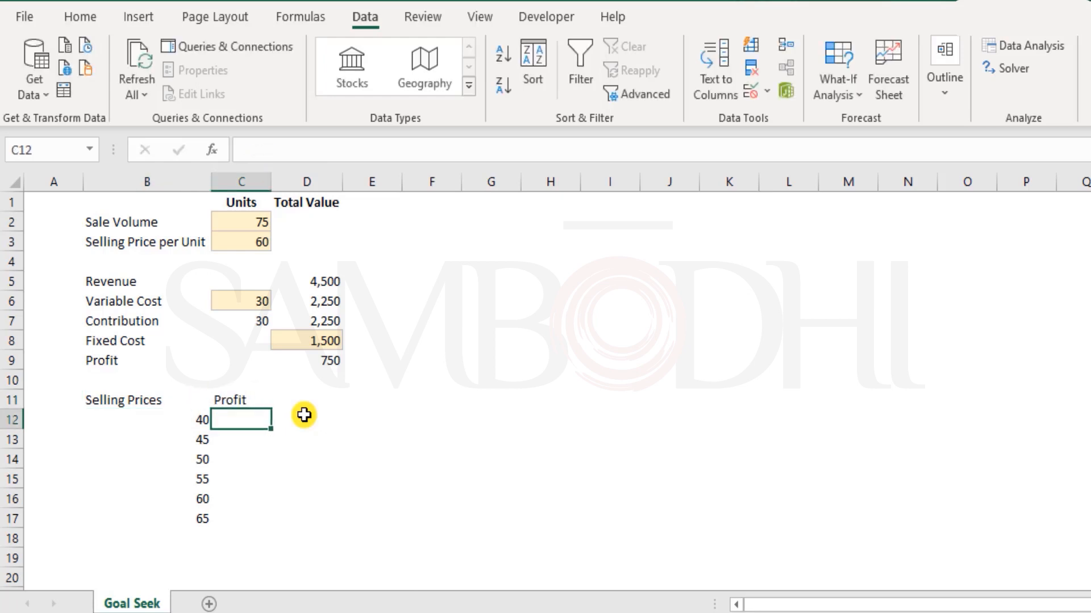
Record a profit of 0 for price 50 and 750 for price 60.
drag(201, 460, 219, 451)
click(241, 458)
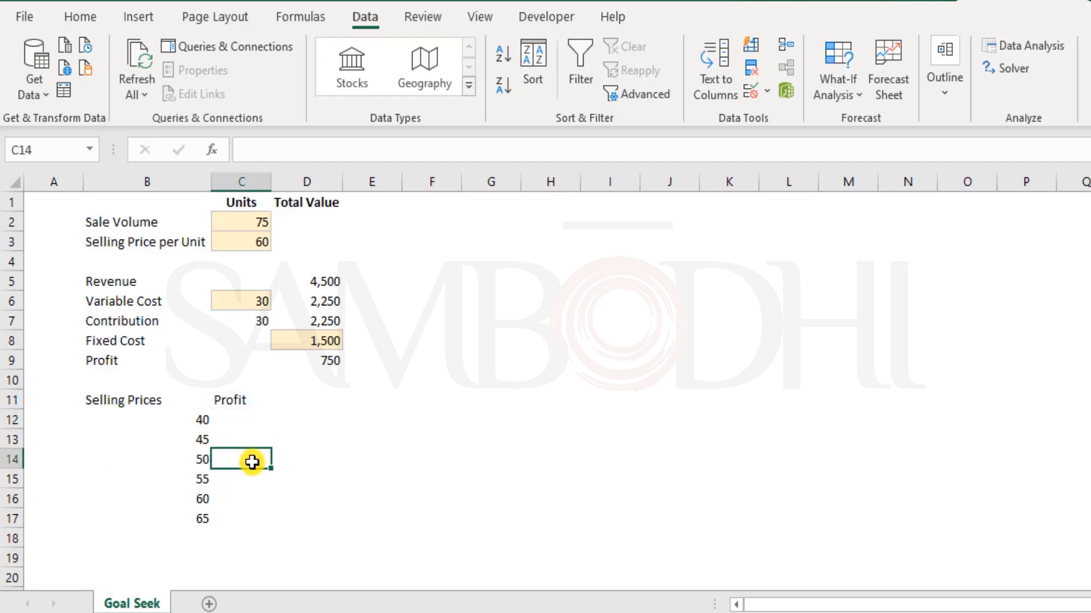
text(0)
key(Return)
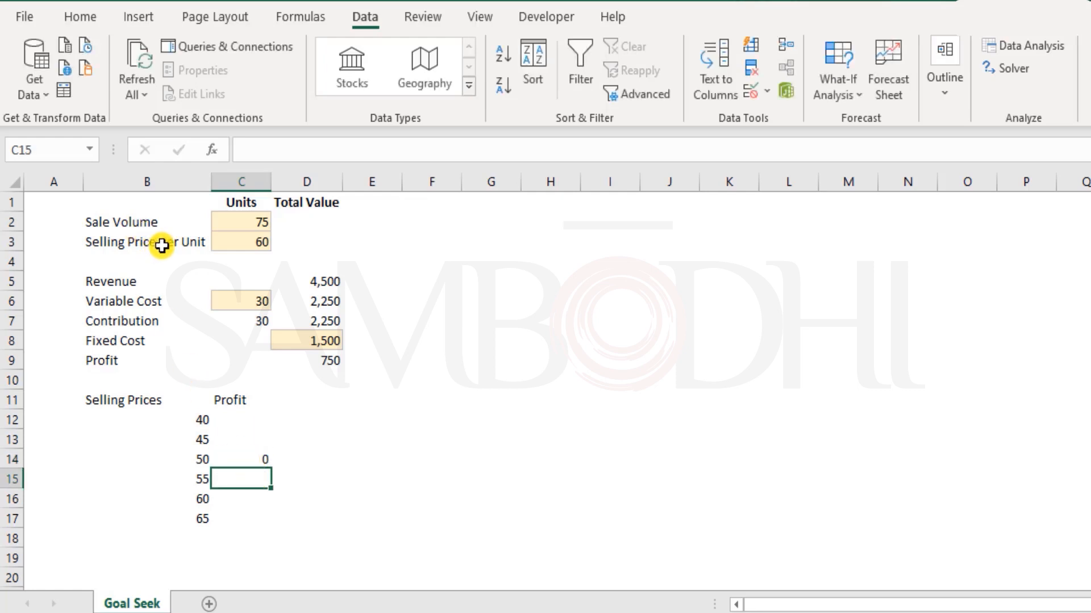
click(252, 235)
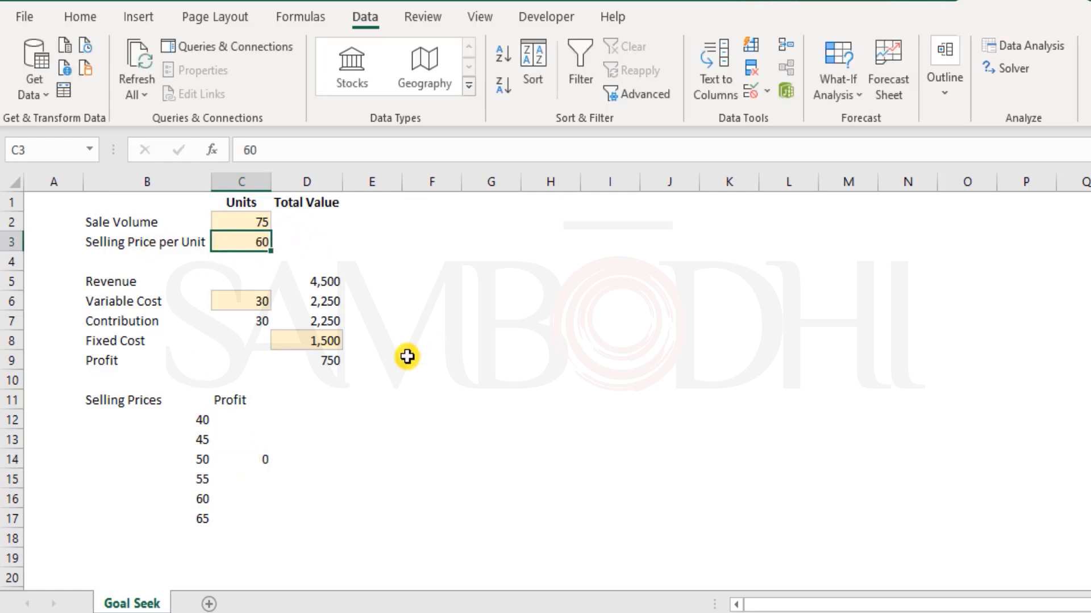
click(253, 497)
key(F2)
text(750)
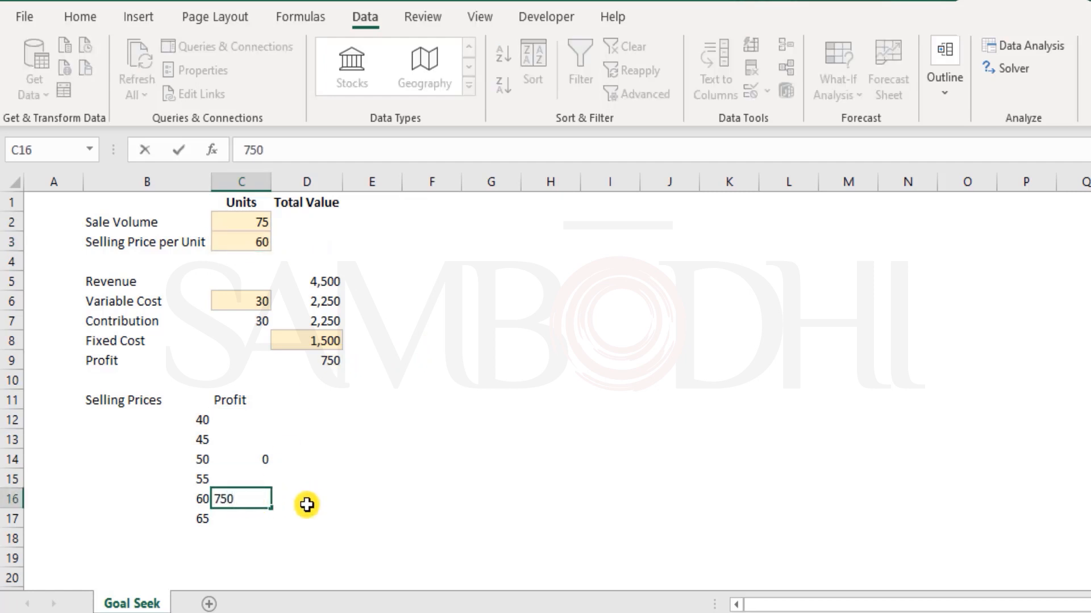
key(Return)
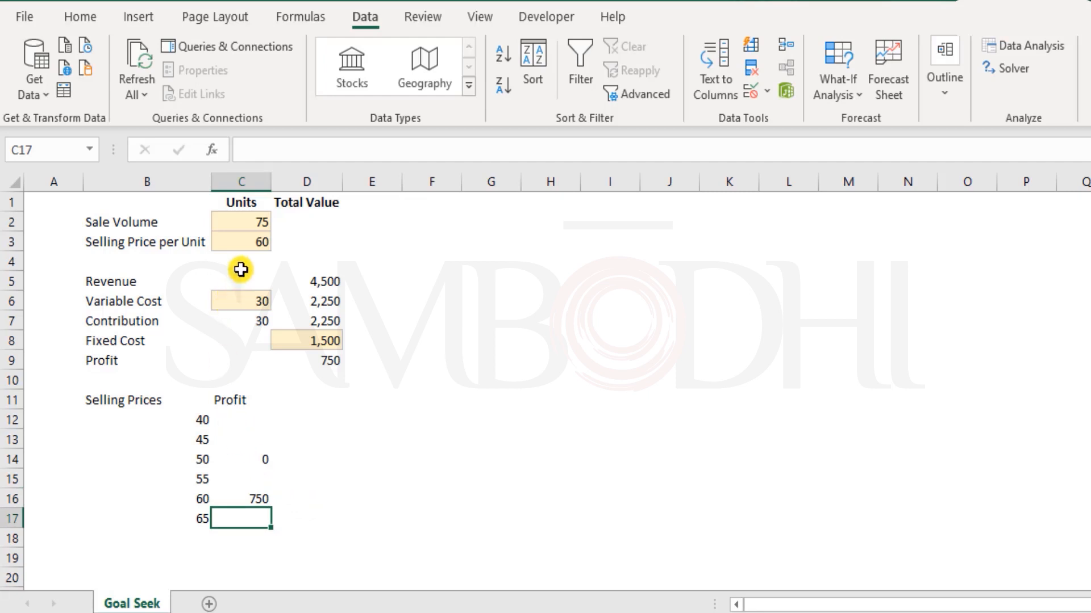
Set C3 to 40, then 45, recording profits -750 and -375 in the table.
click(249, 237)
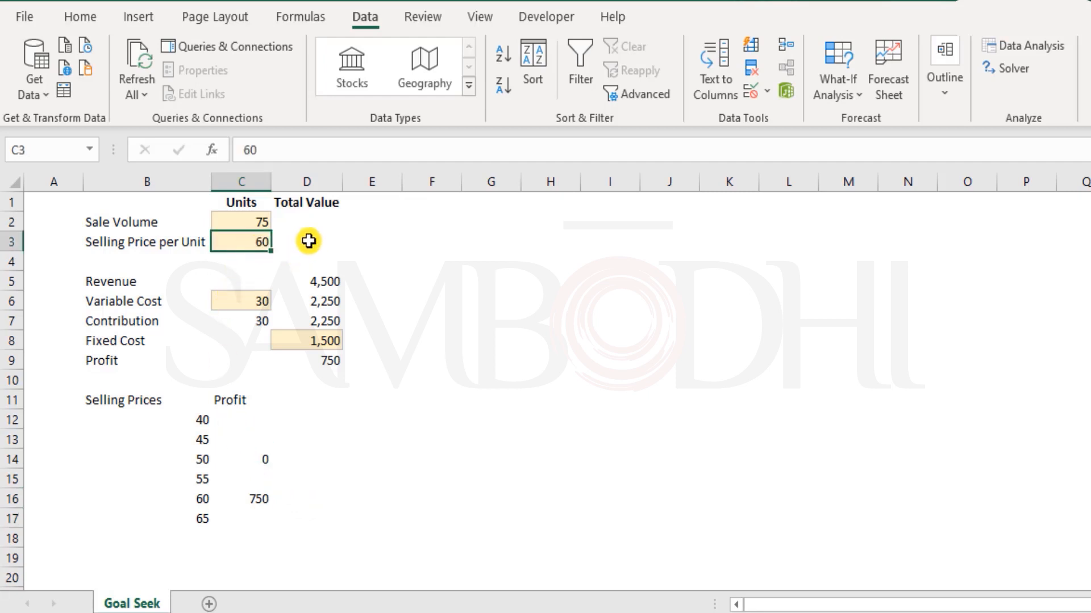
text(40)
key(Return)
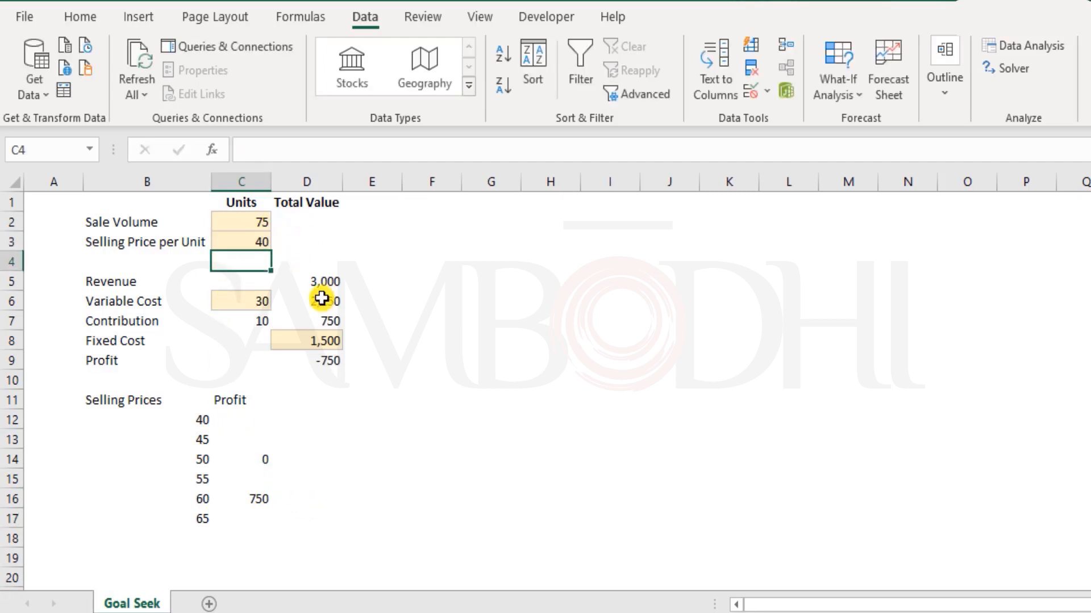
click(244, 420)
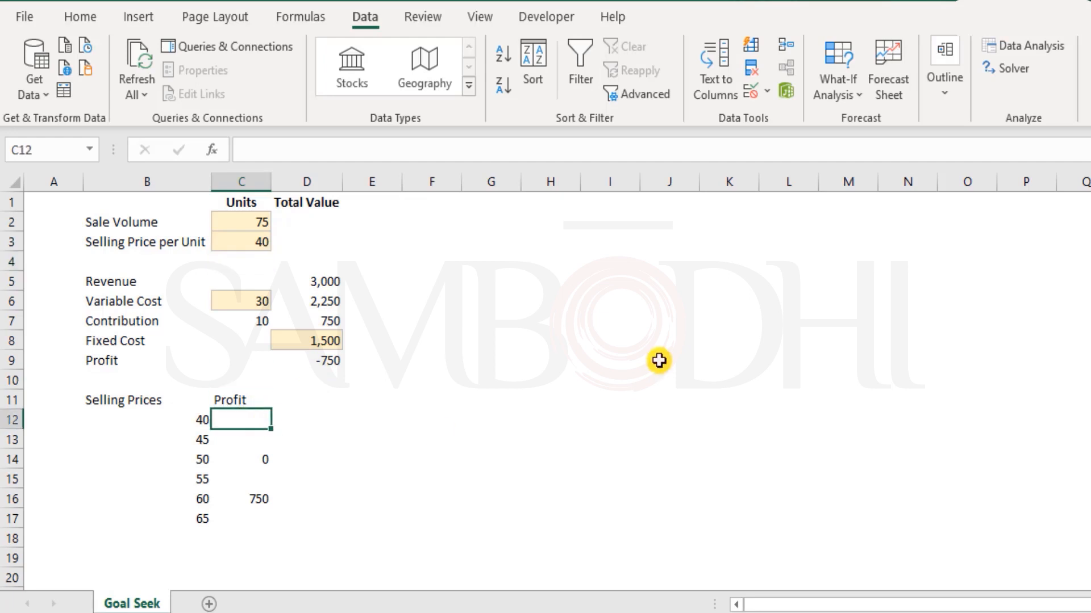
text(-750)
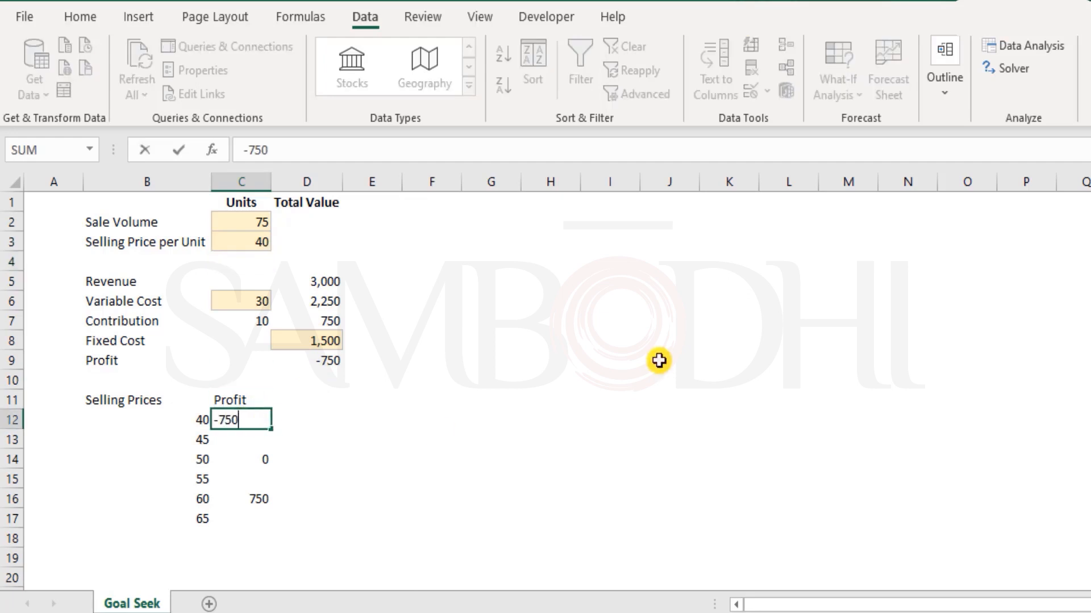
key(Return)
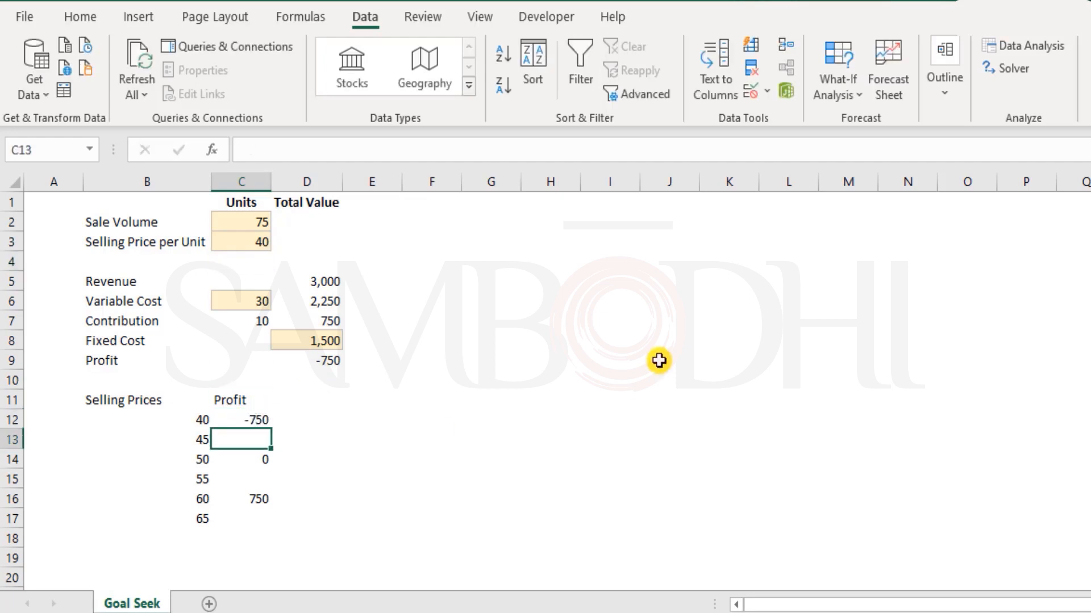
click(257, 242)
text(45)
key(Return)
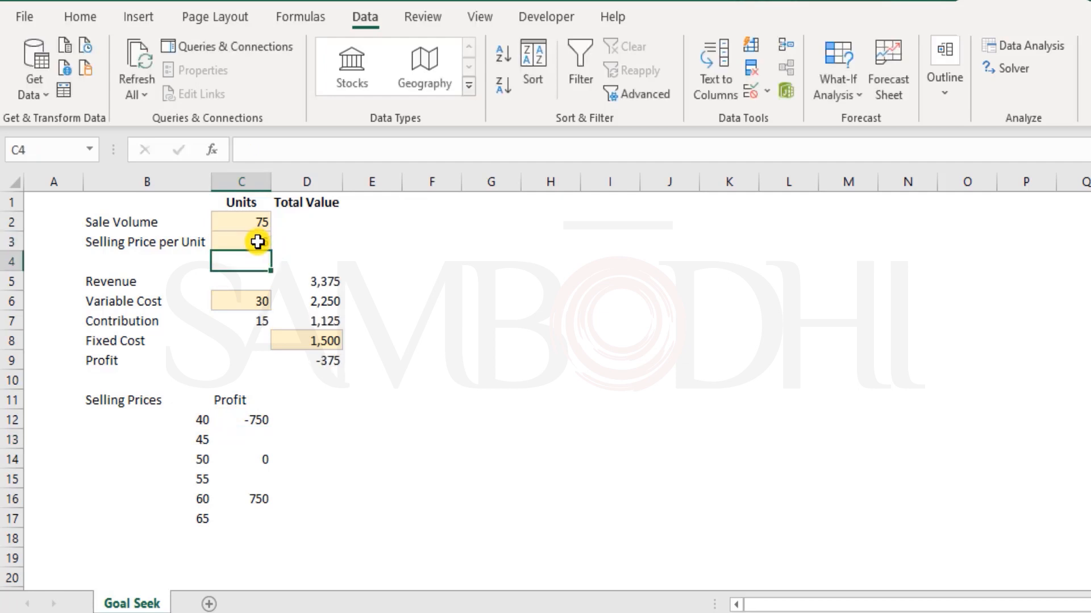
click(261, 440)
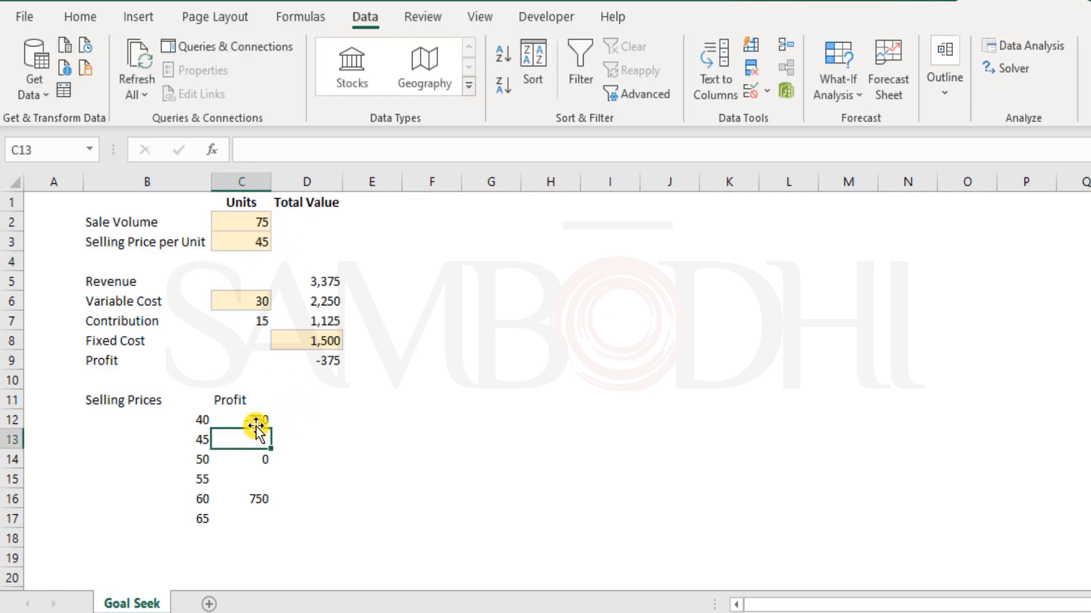
text(-375)
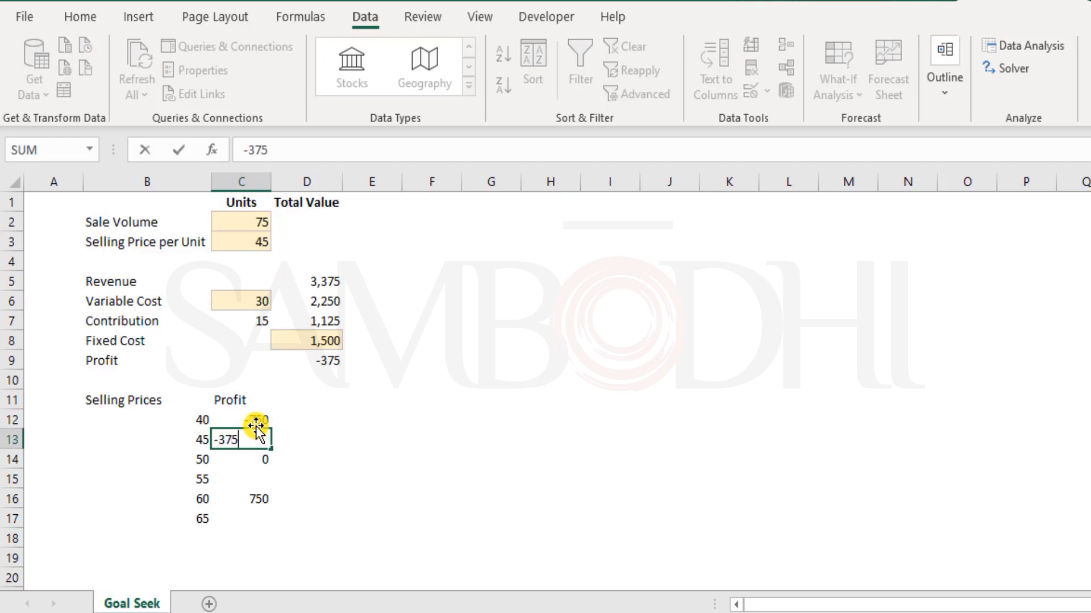
key(Return)
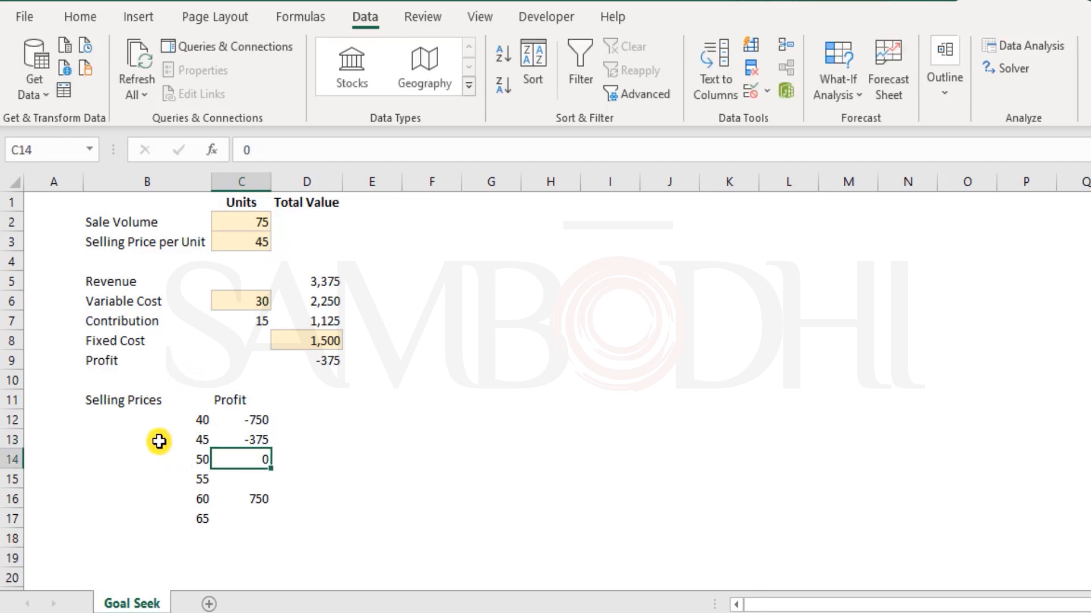
Try selling prices 50 and 55 in C3 and record the 375 profit for 55.
click(242, 243)
text(50)
key(Return)
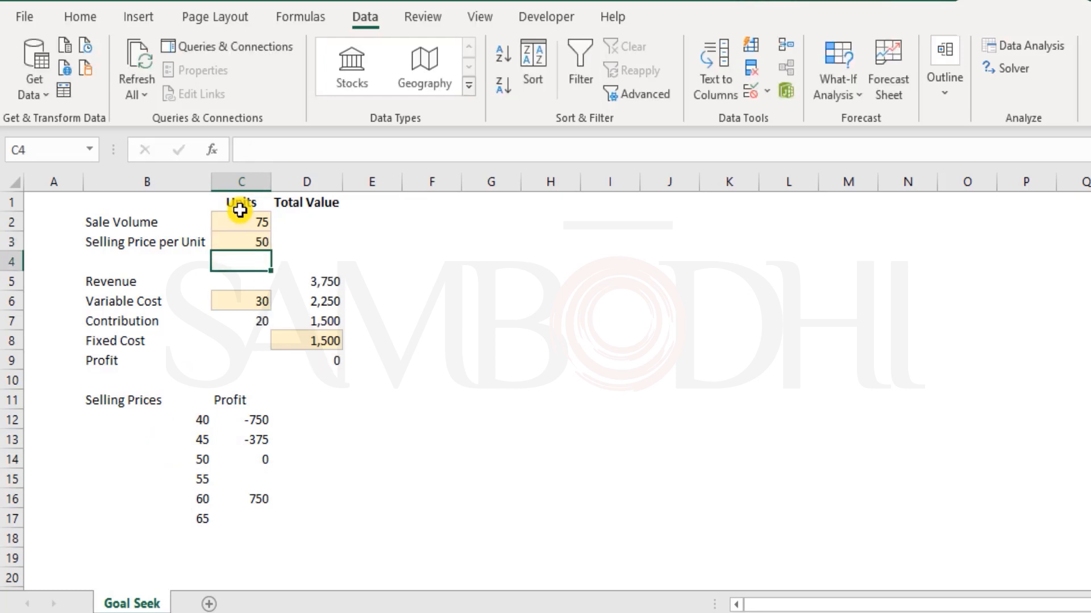
key(Up)
text(55)
key(Return)
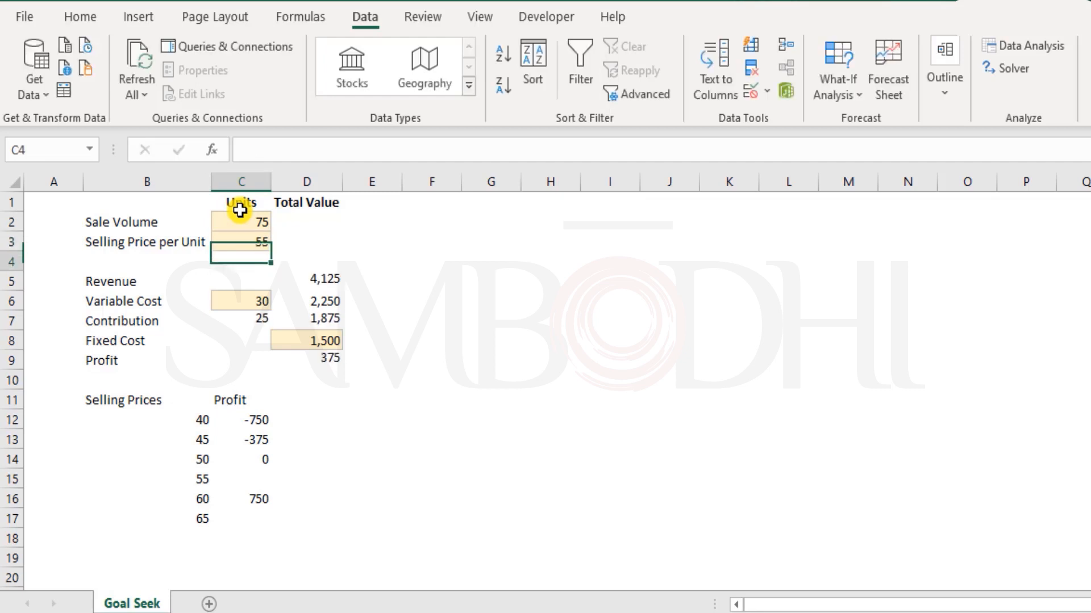
click(247, 482)
text(375)
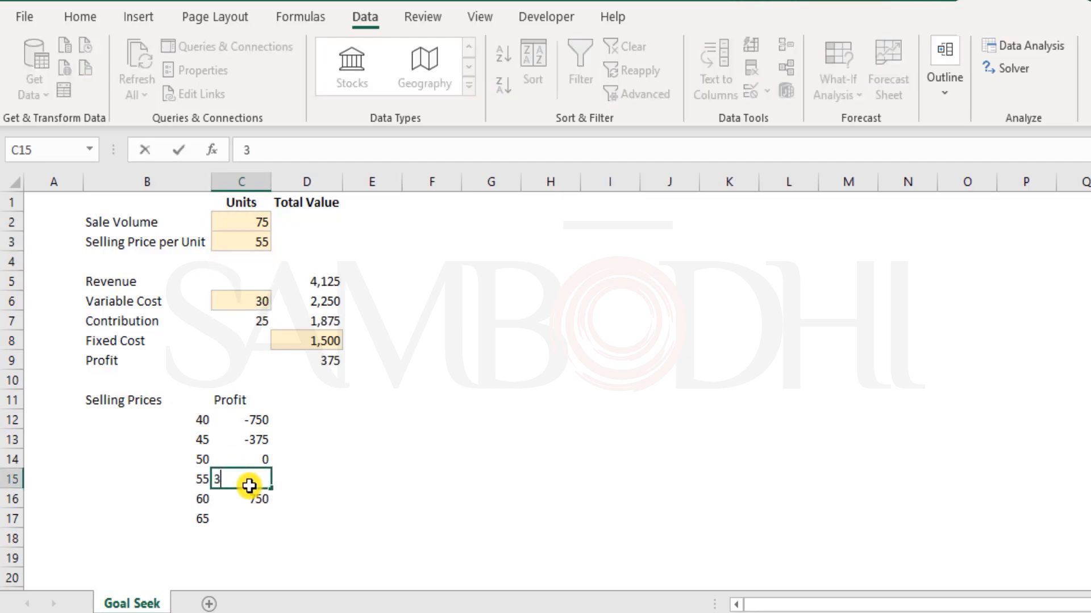
key(Return)
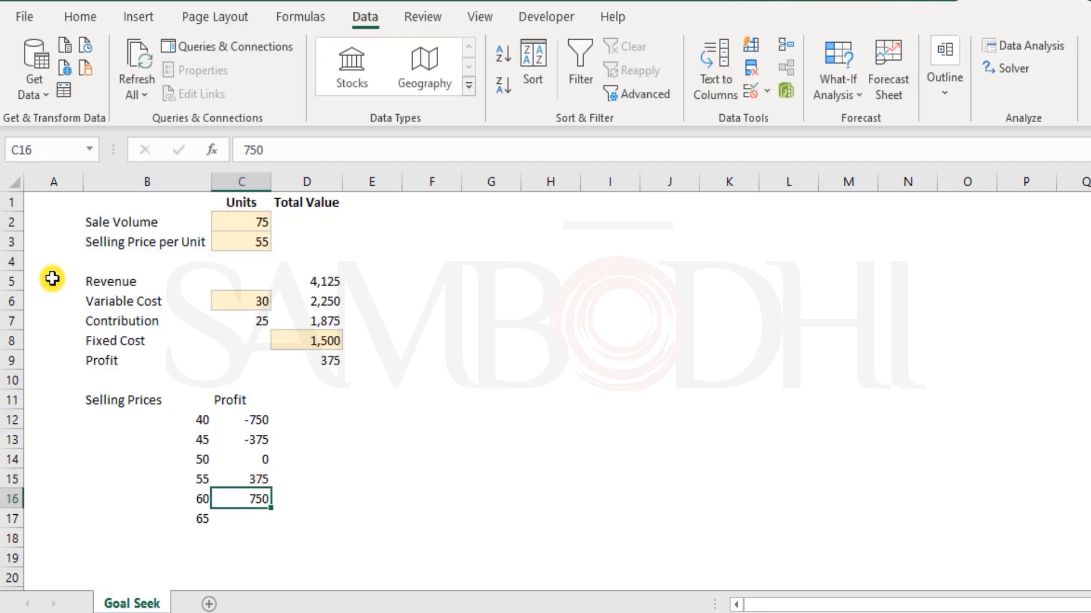
Set C3 to 65 and record its profit of 1125.
click(253, 242)
text(65)
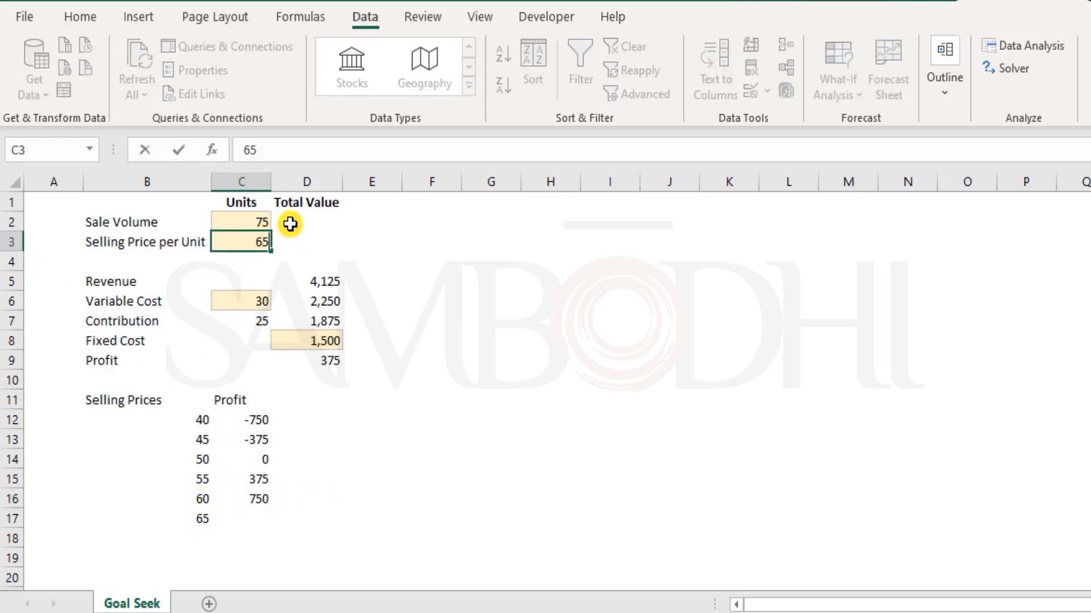
key(Return)
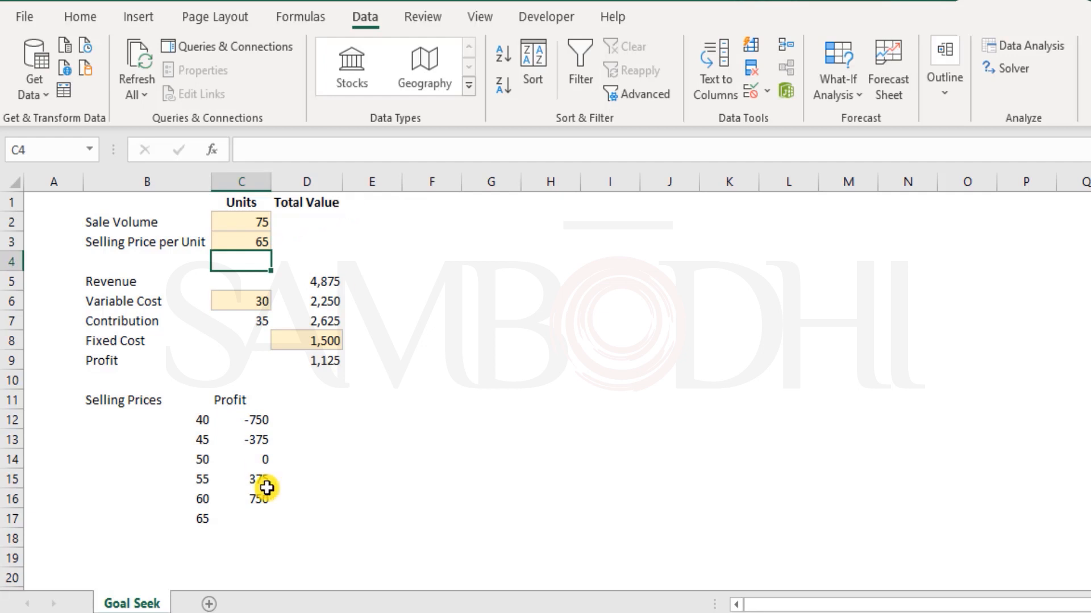
click(258, 518)
text(1125)
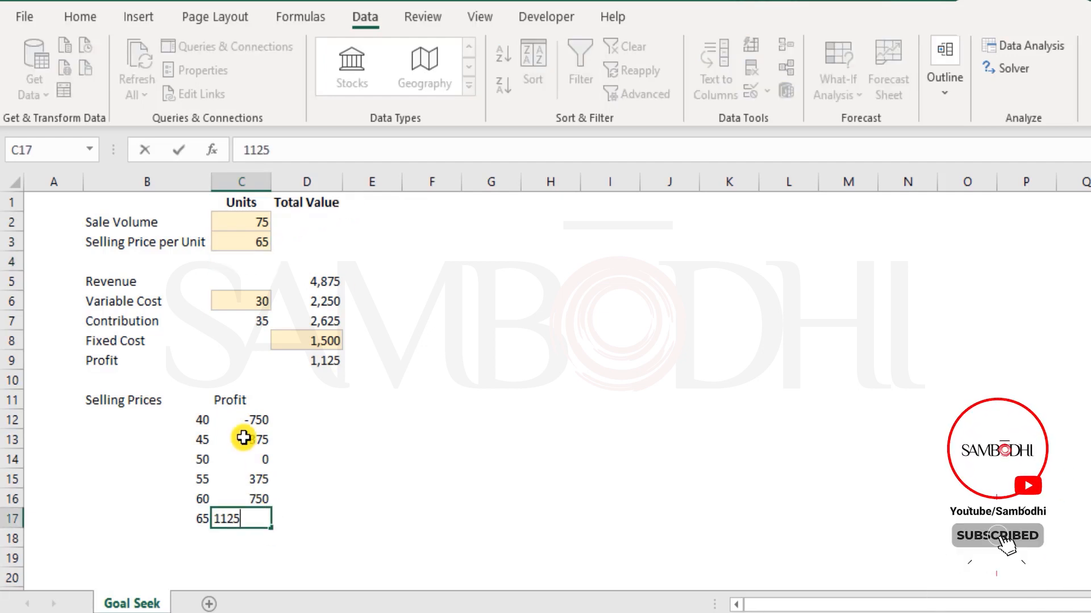
key(Return)
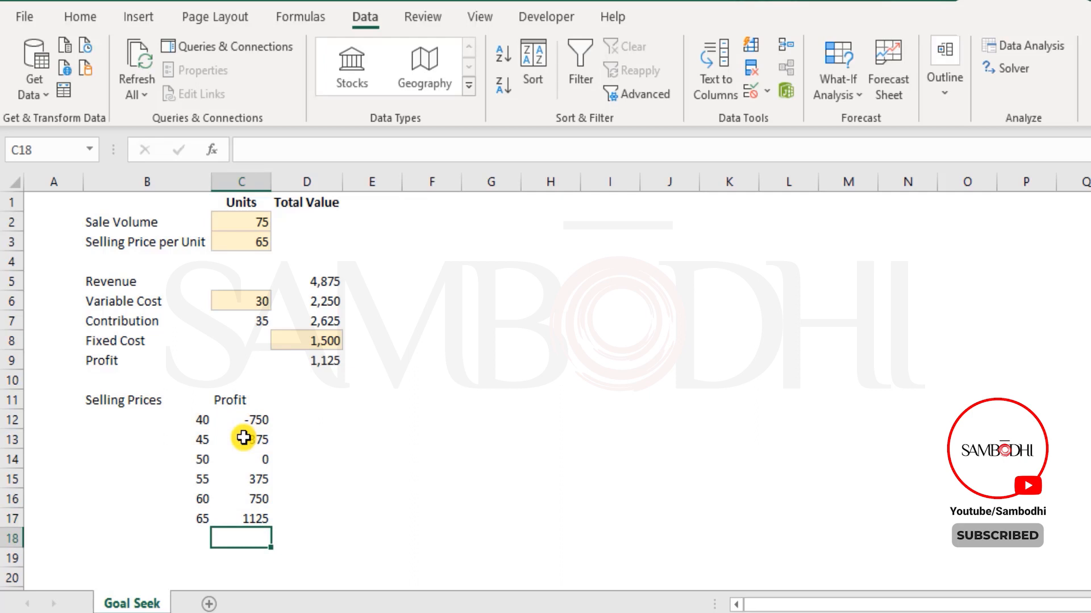
Add price 70 in B18, set C3 to 70, and record its 1500 profit.
key(Left)
key(Up)
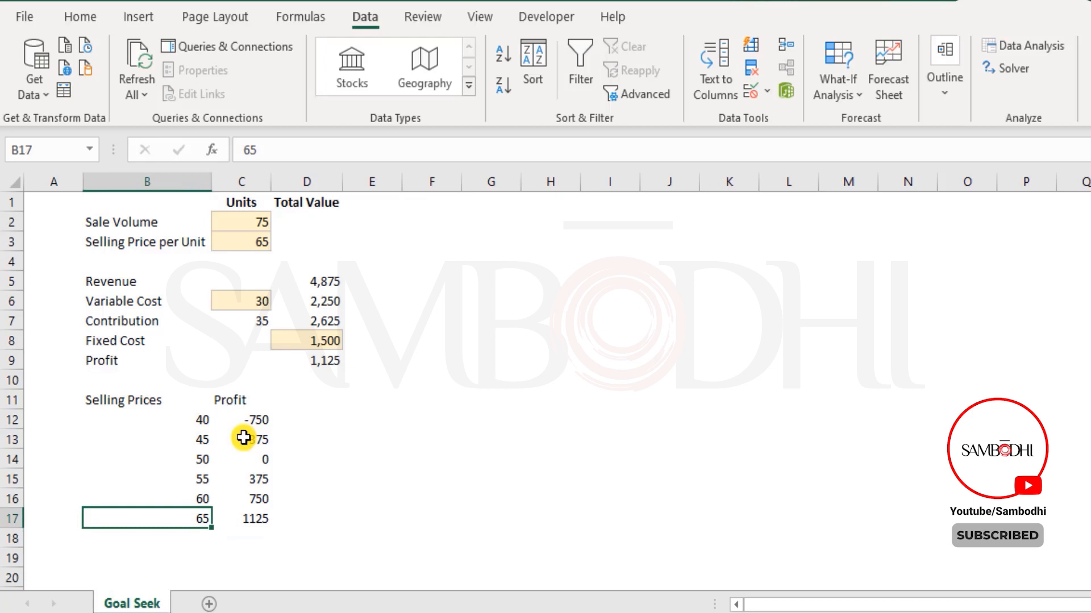
key(Down)
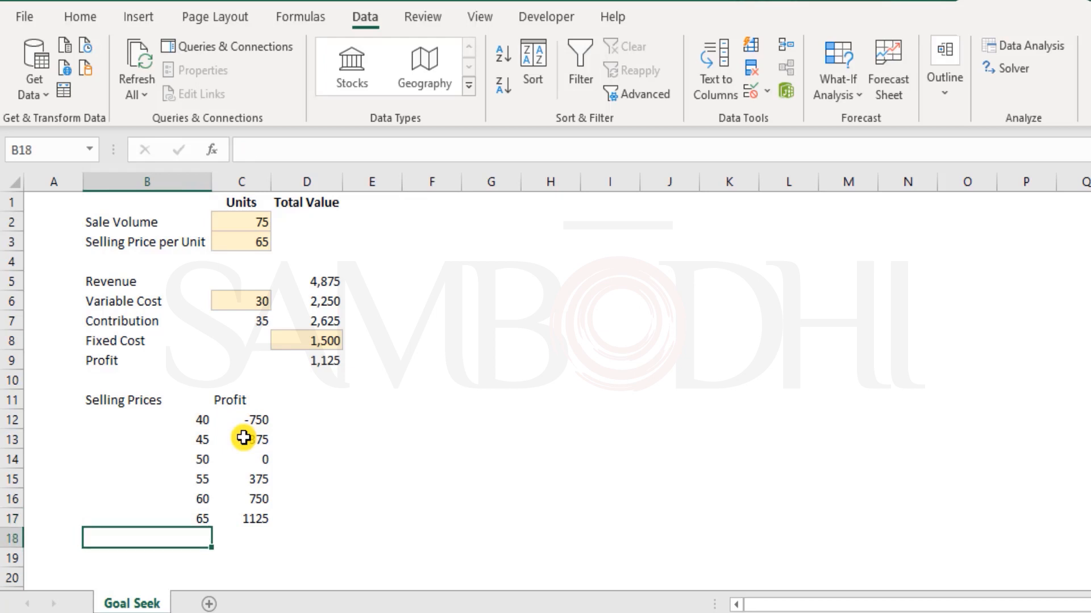
text(70)
key(Tab)
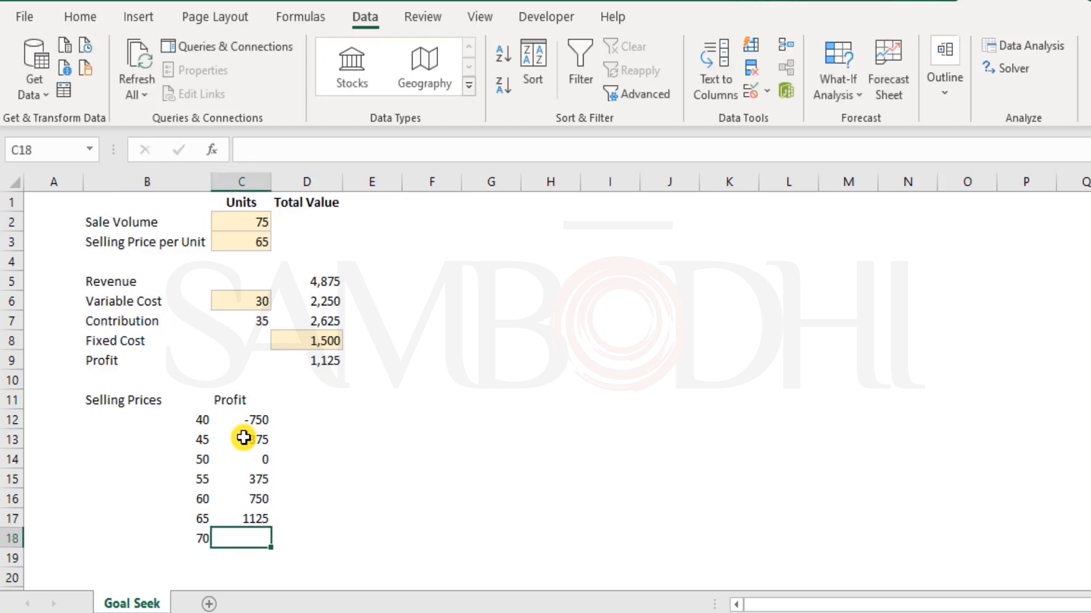
click(246, 235)
text(70)
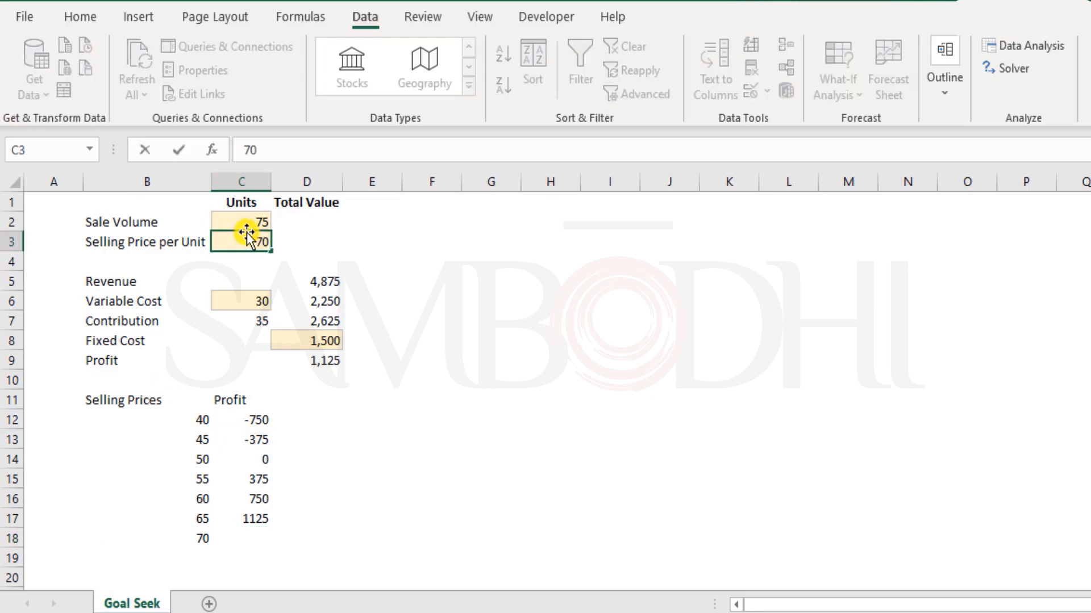
key(Return)
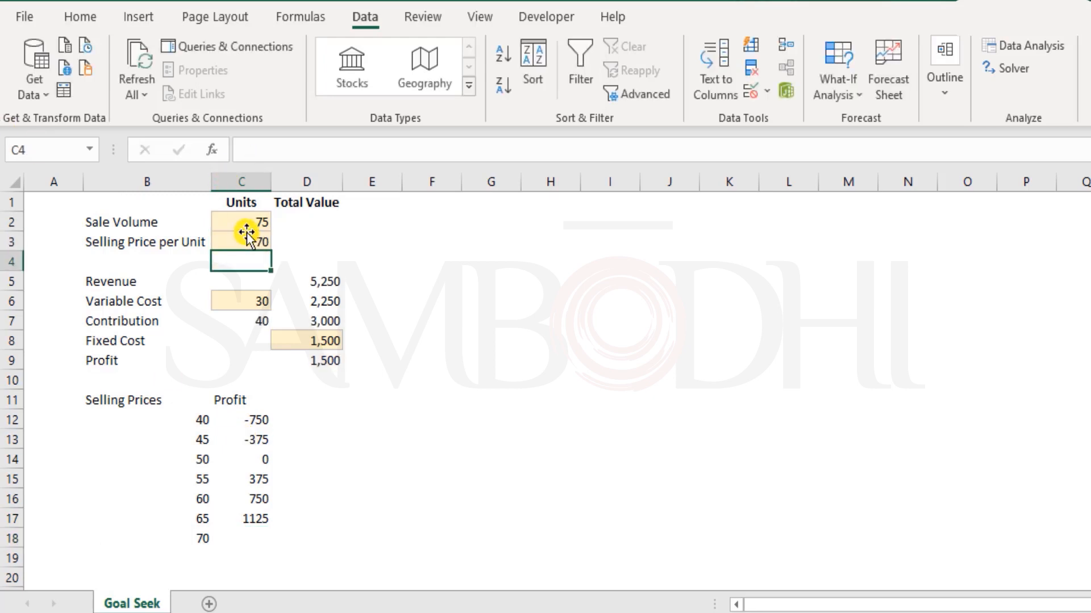
click(249, 538)
text(1500)
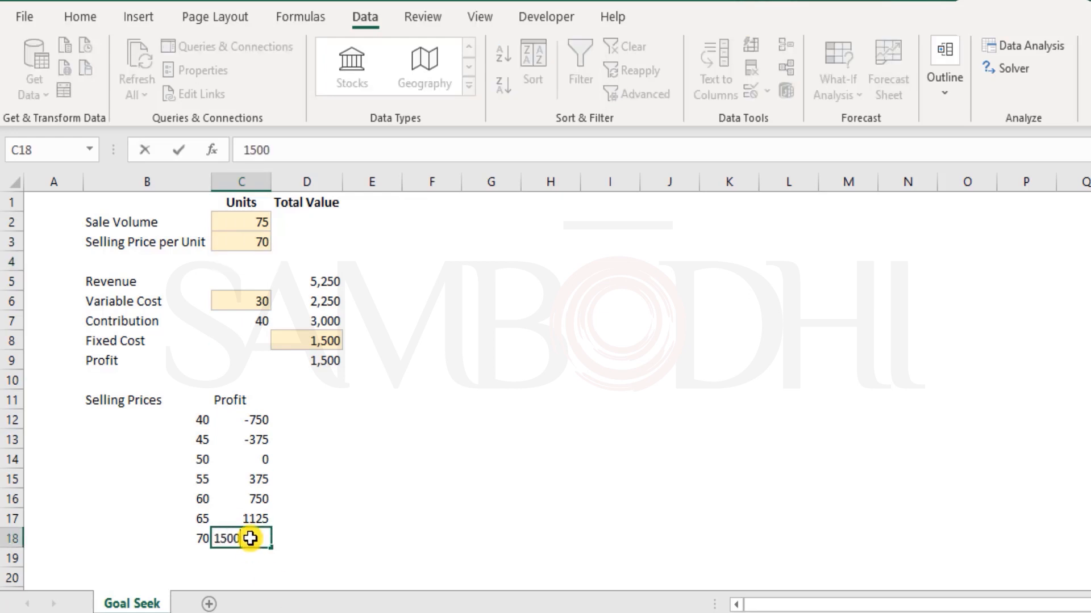
key(Return)
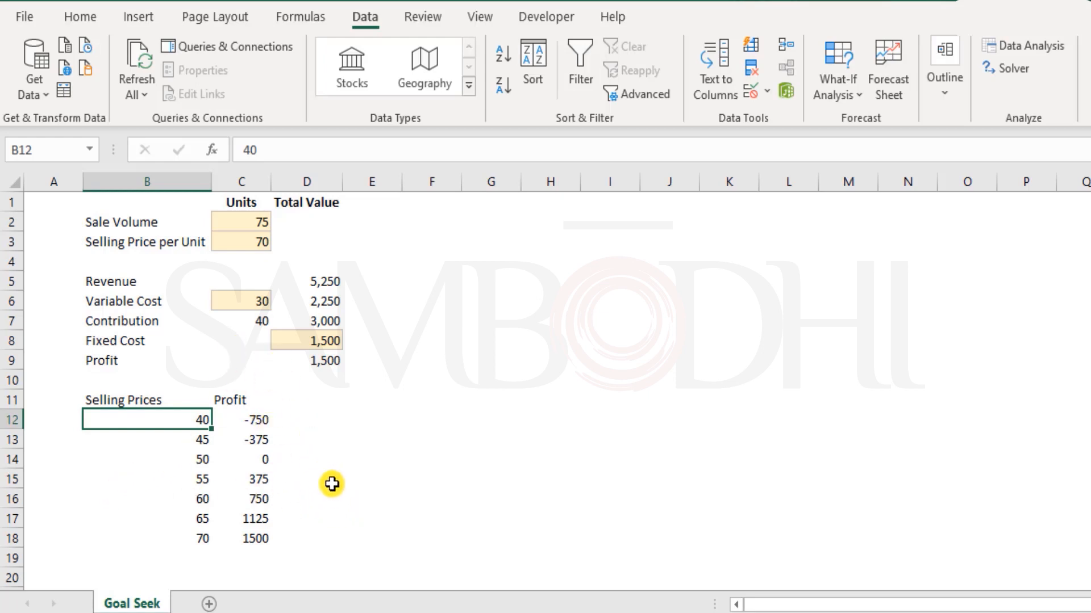
Set C3 back to 45, then highlight the manual price and profit table.
click(245, 245)
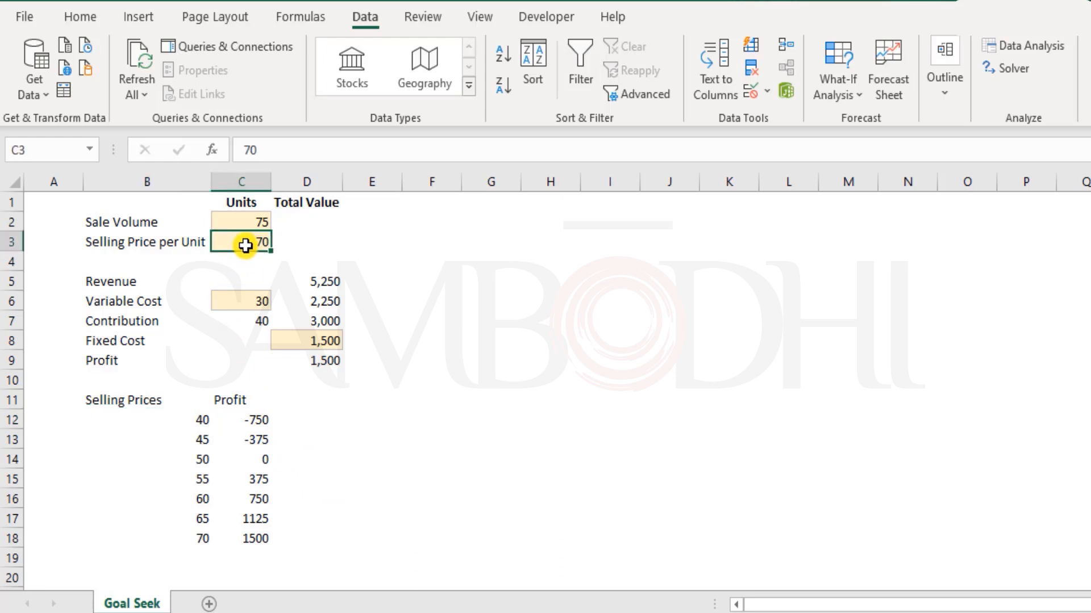
text(45)
key(Return)
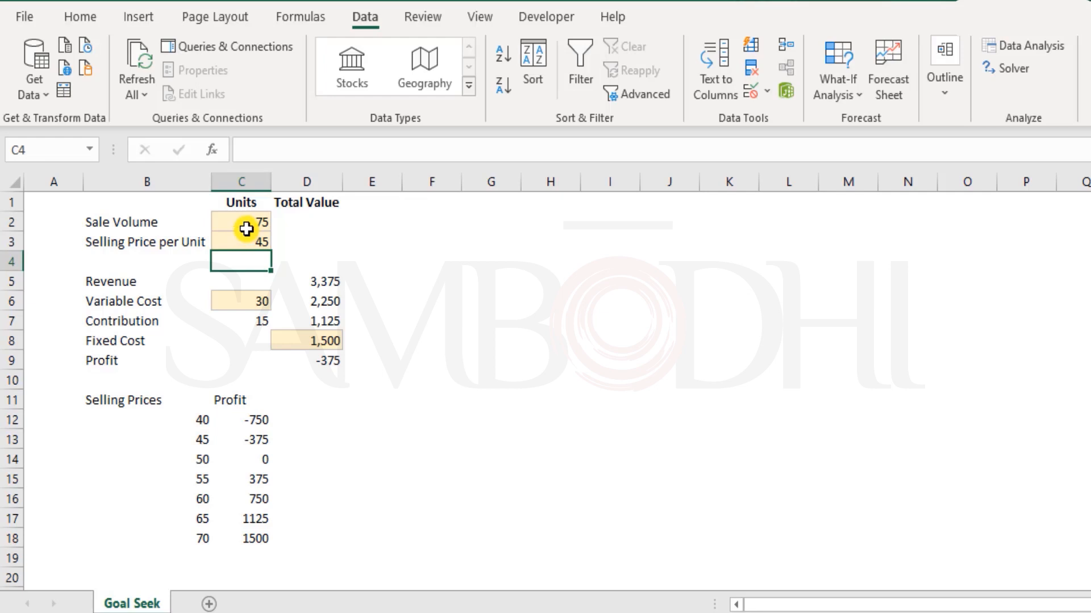
drag(178, 402, 260, 536)
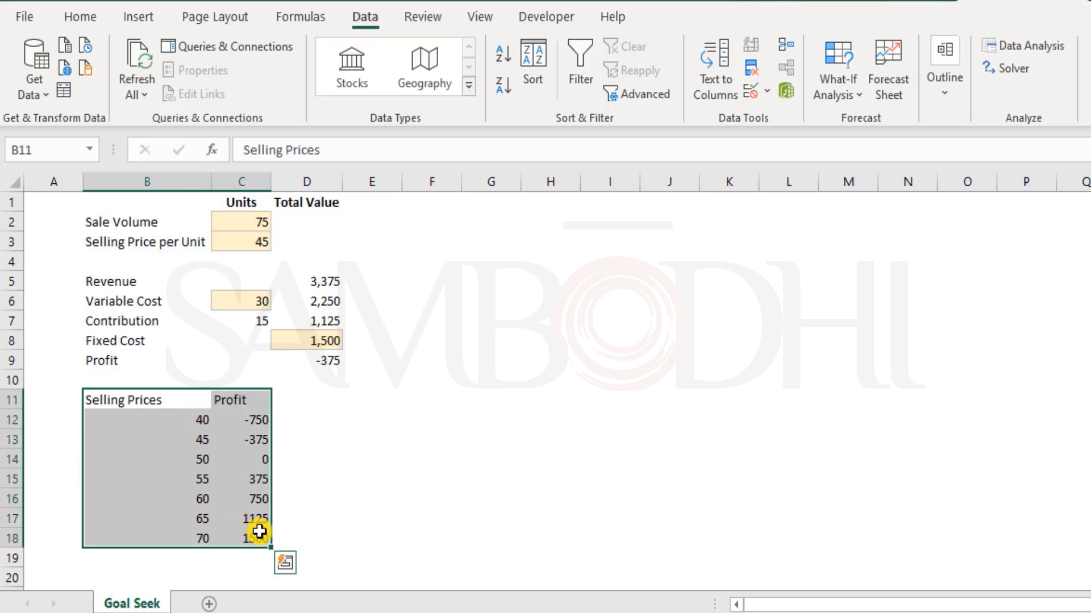
drag(154, 418, 178, 538)
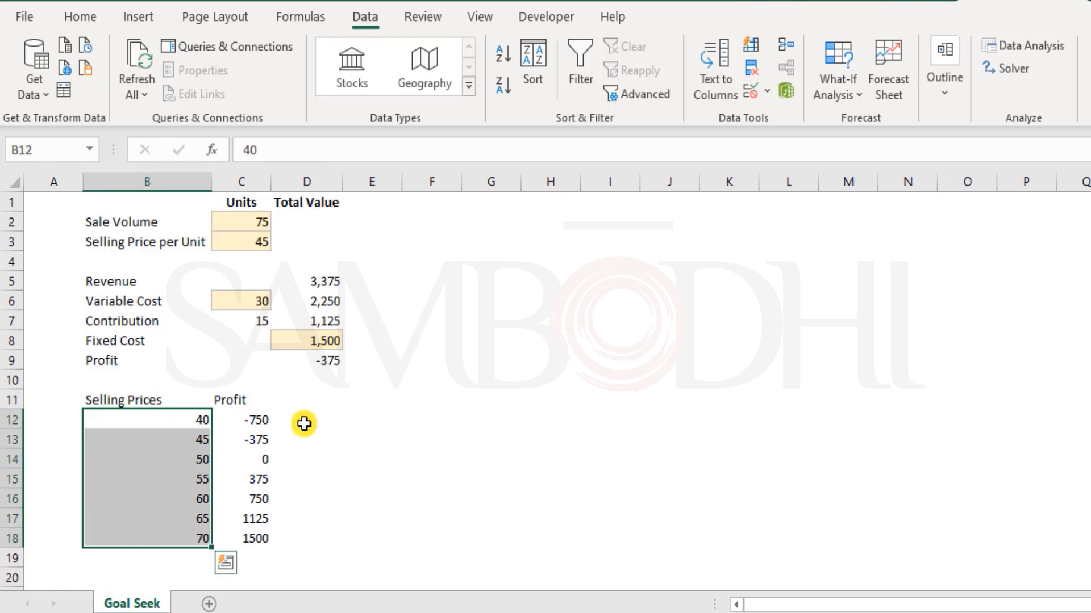
click(332, 433)
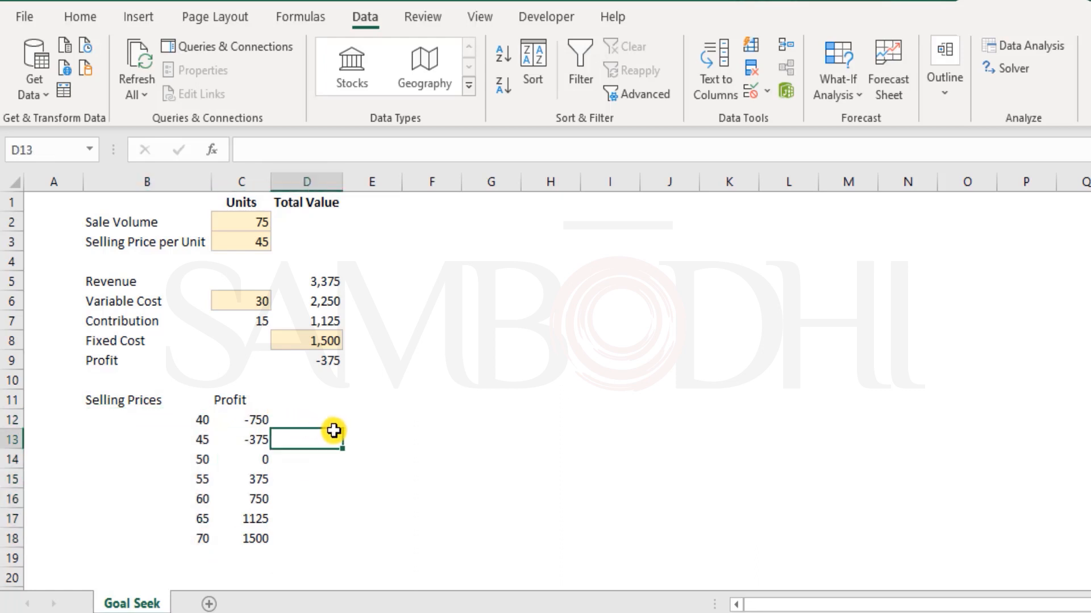
click(146, 418)
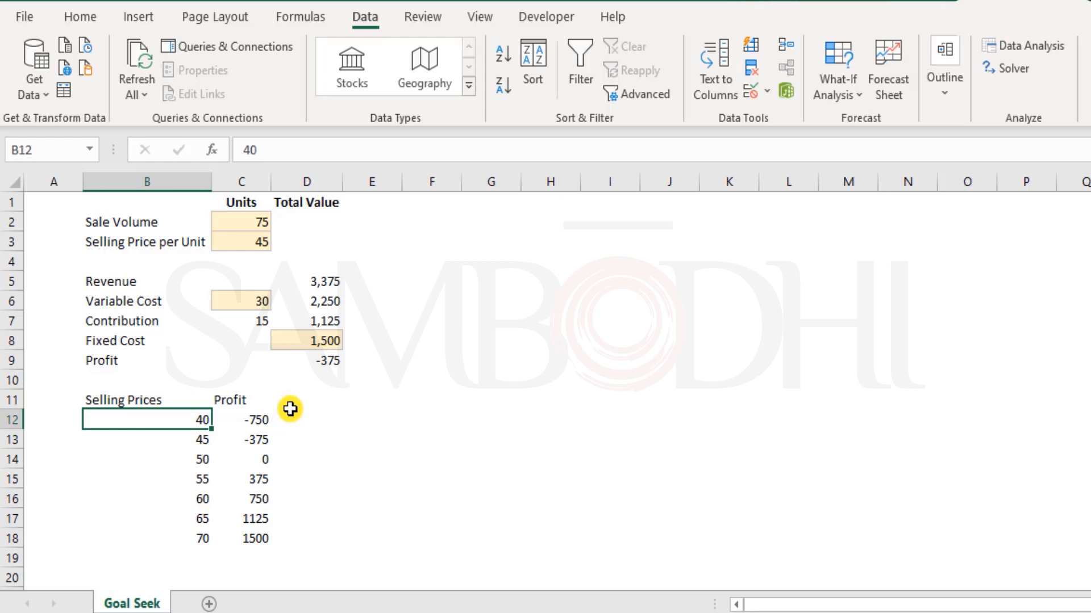
Highlight the prices 40–70 with their profits, the variable cost of 30, and the profit results.
drag(175, 419, 253, 539)
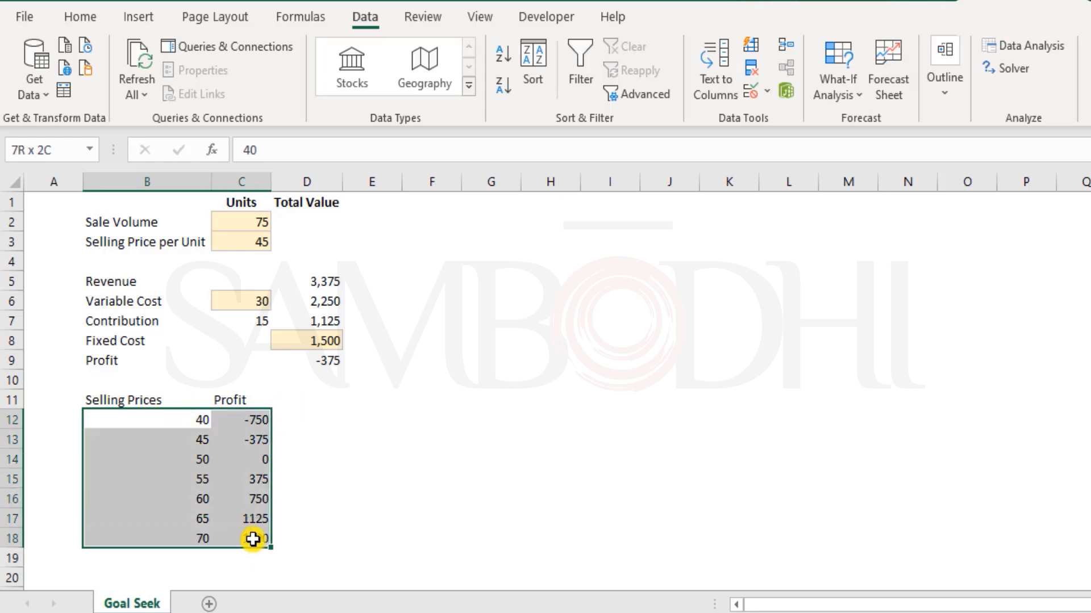
click(175, 418)
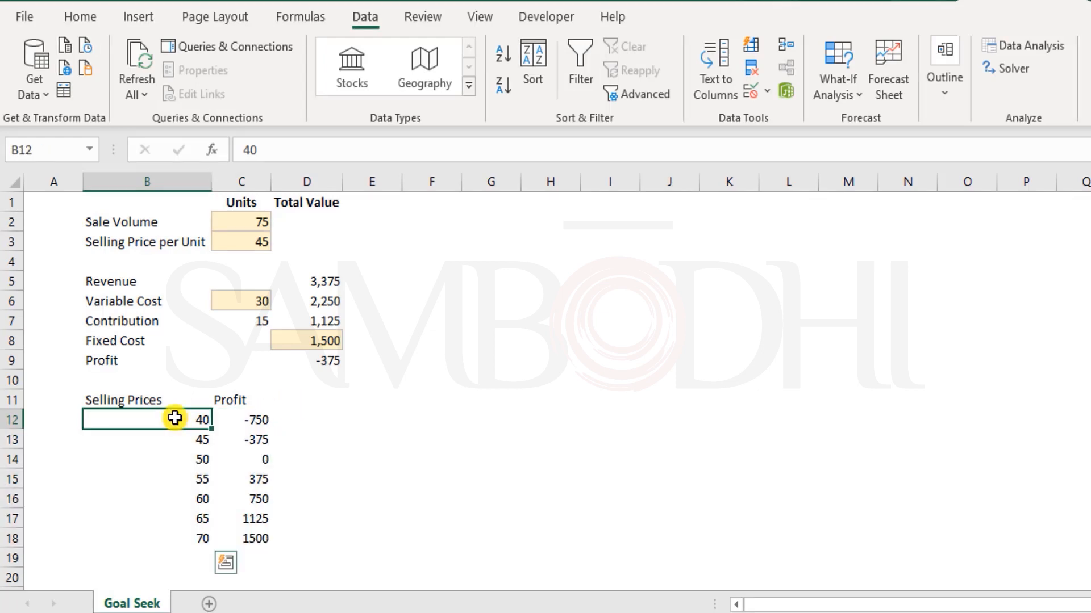
drag(173, 426, 185, 536)
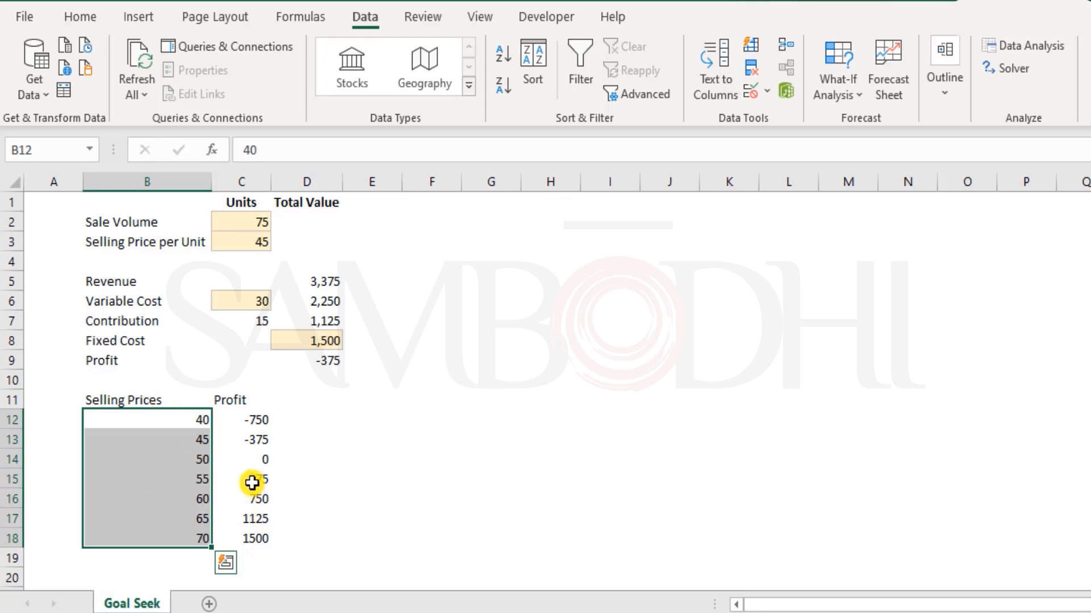
click(228, 296)
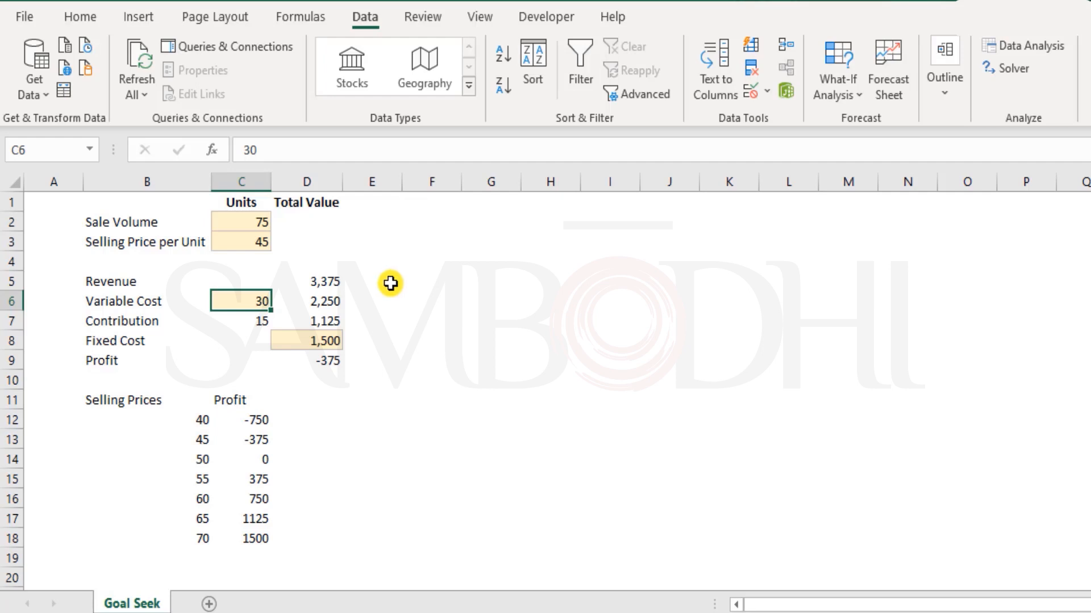
drag(241, 425, 243, 537)
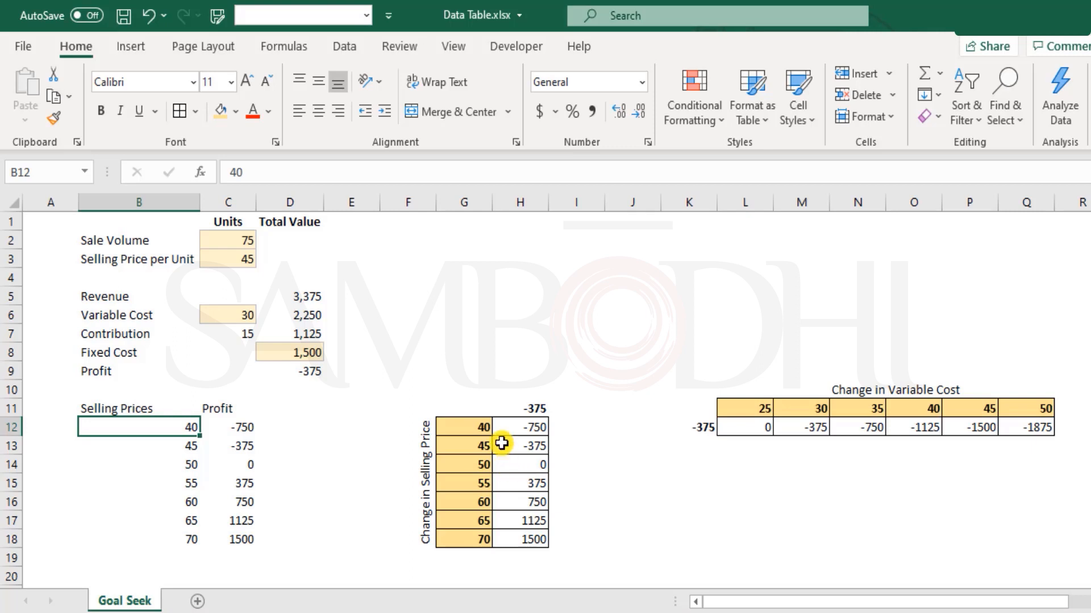
Select the G11:H18 data table and the K10:Q12 variable-cost table with its heading for clearing.
click(456, 427)
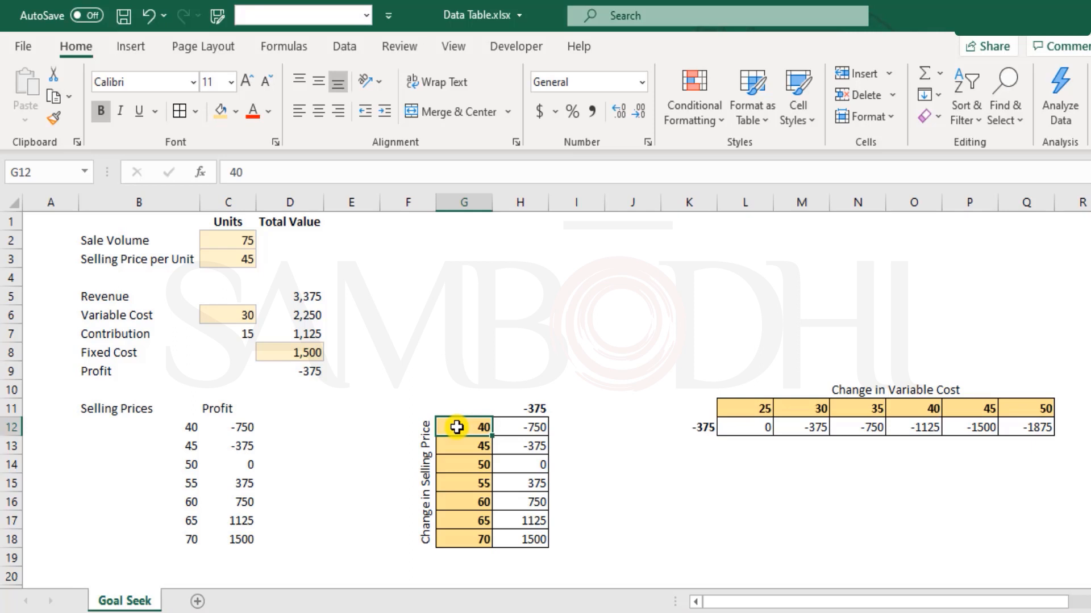
drag(457, 427, 521, 540)
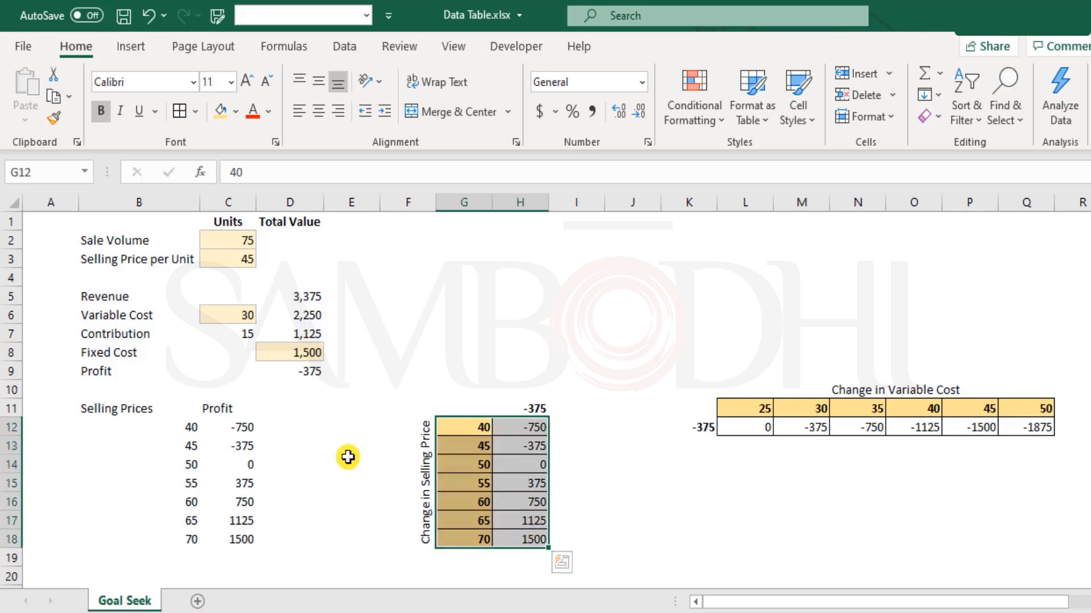
drag(171, 427, 224, 534)
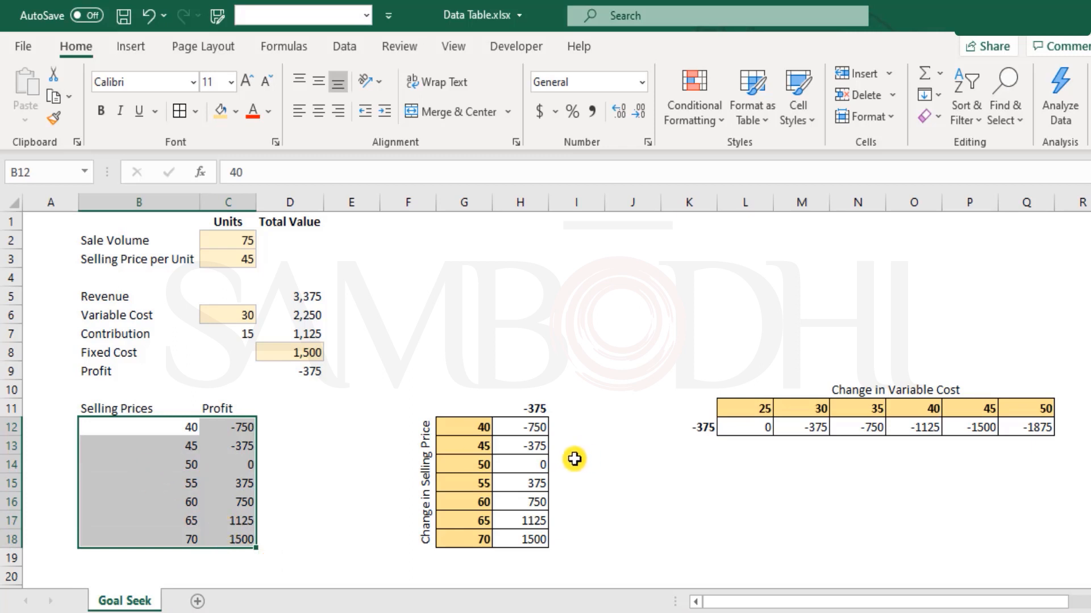
drag(455, 407, 518, 534)
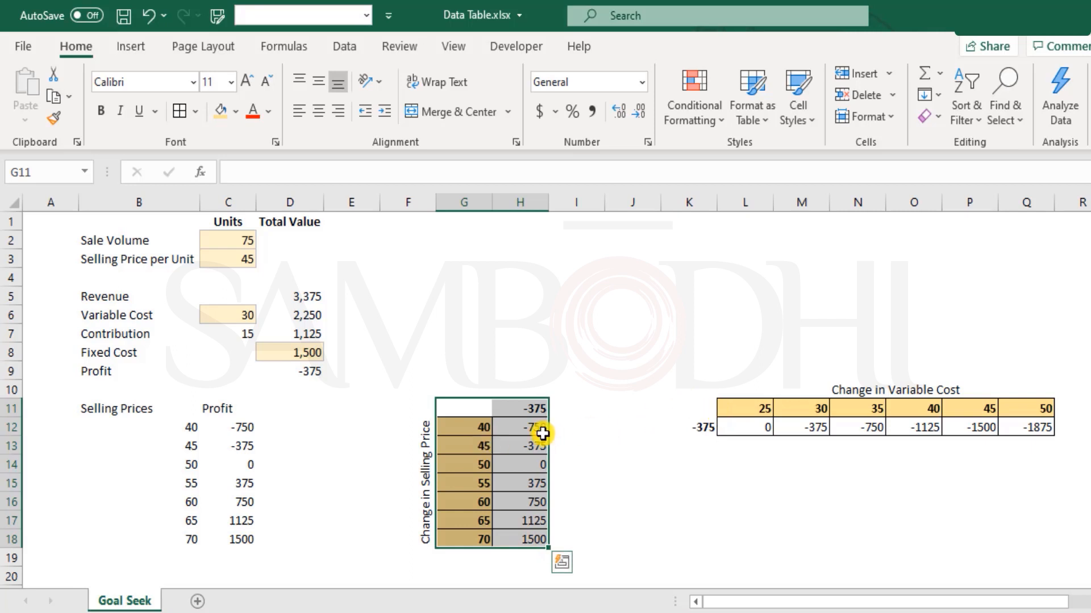
drag(701, 407, 1031, 424)
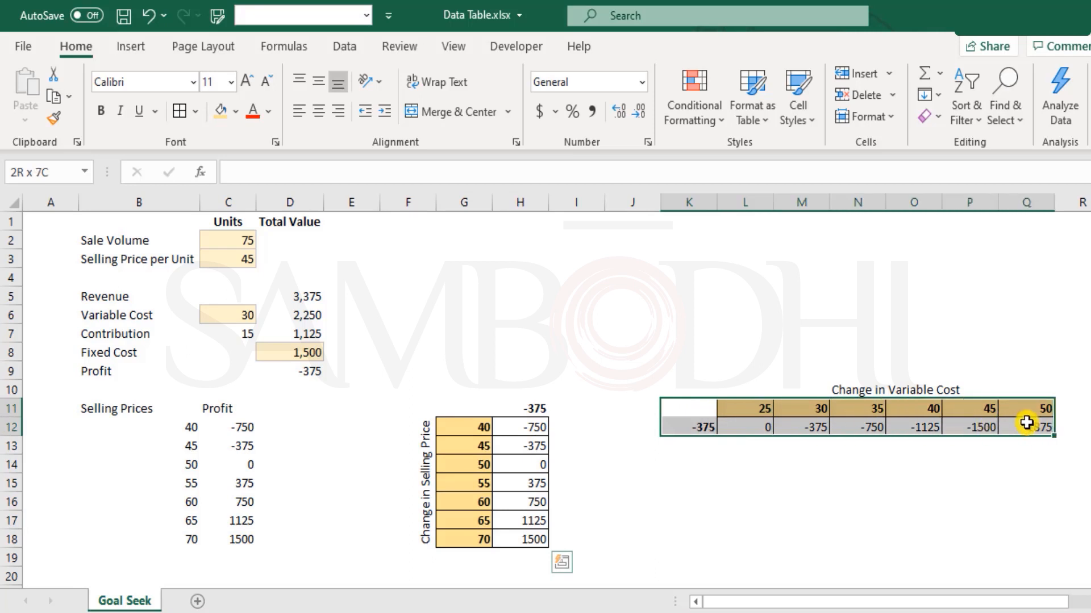
click(868, 390)
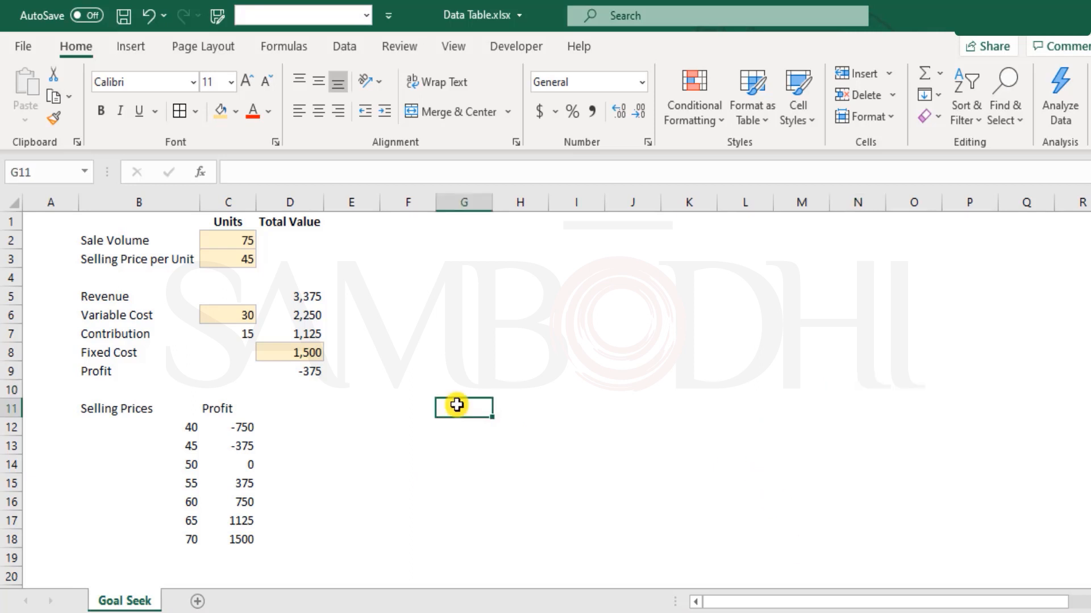
Put the formula =D9 in G11 and make its -375 result bold.
click(235, 259)
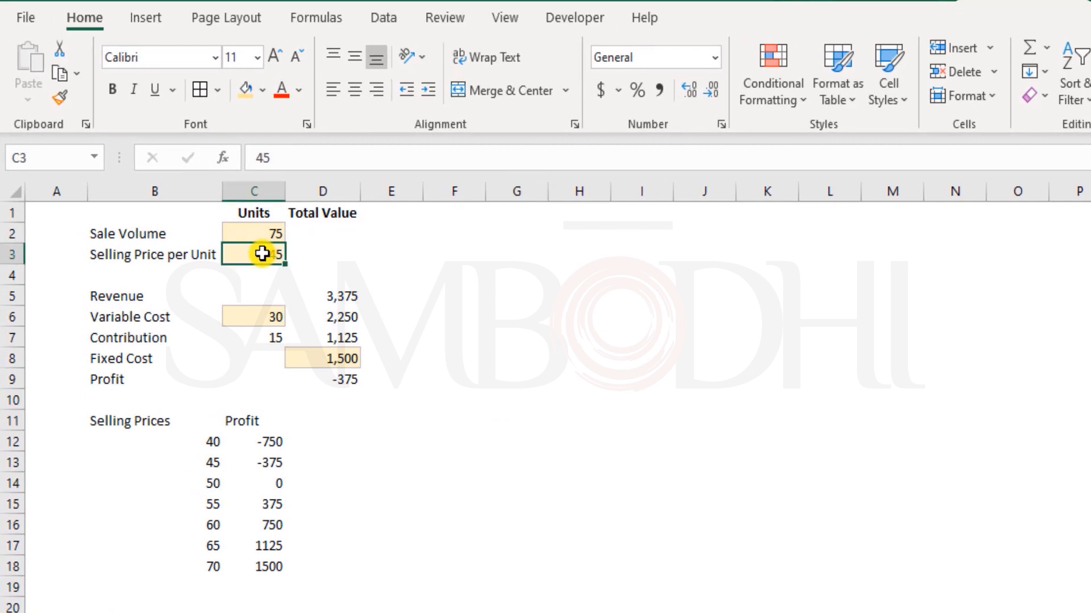
click(322, 376)
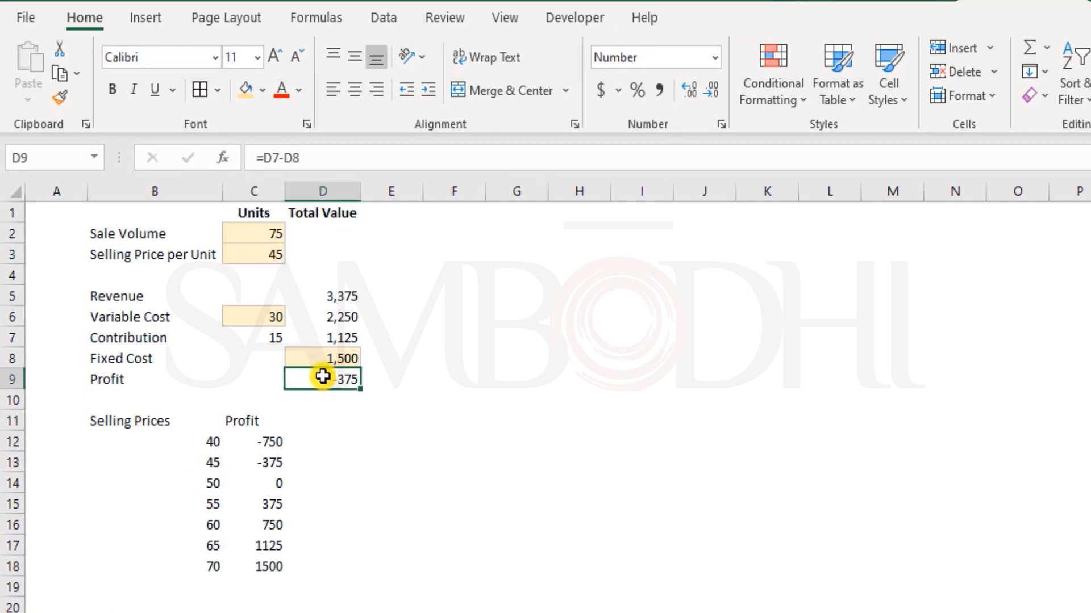
click(490, 418)
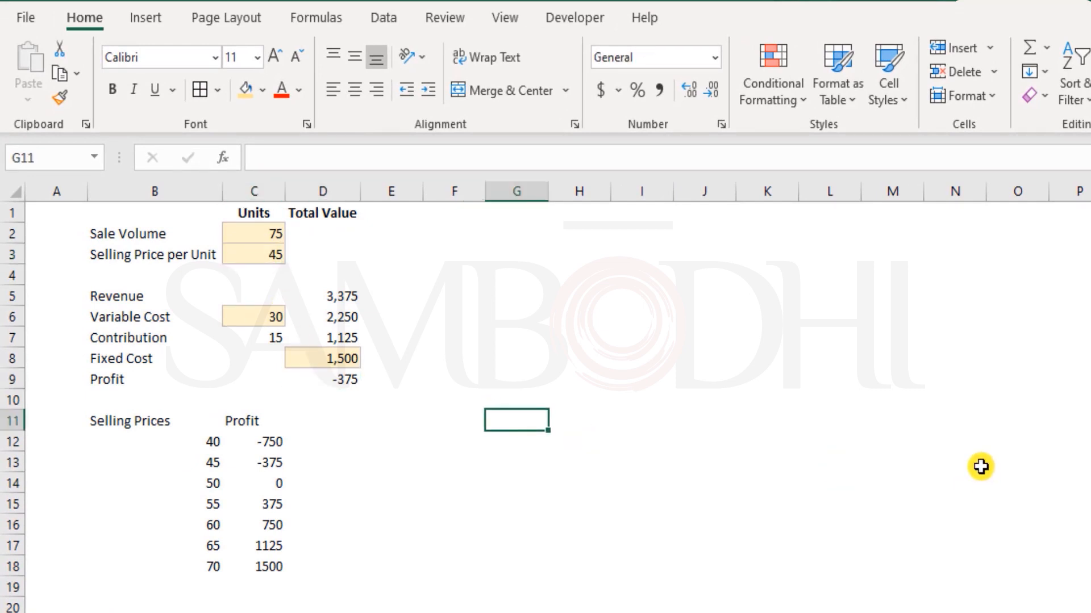
text(=)
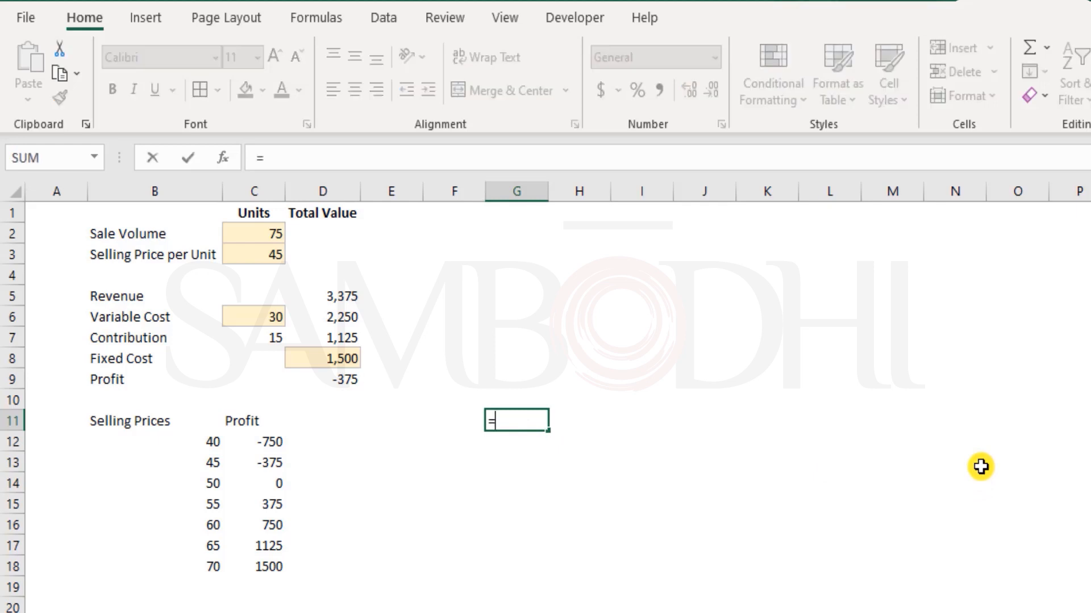
click(342, 382)
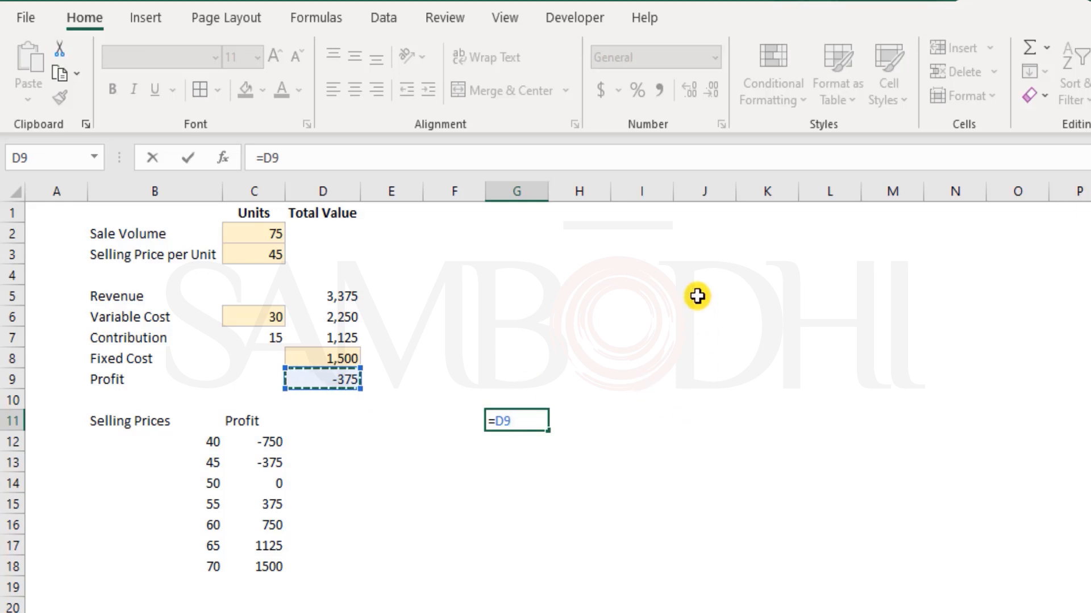
key(Return)
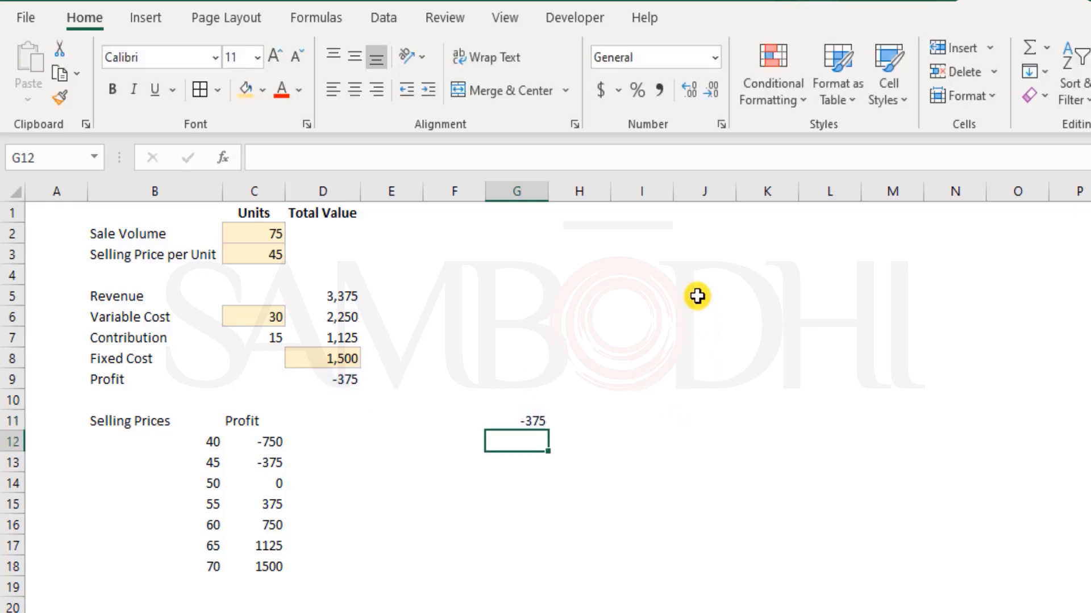
key(Up)
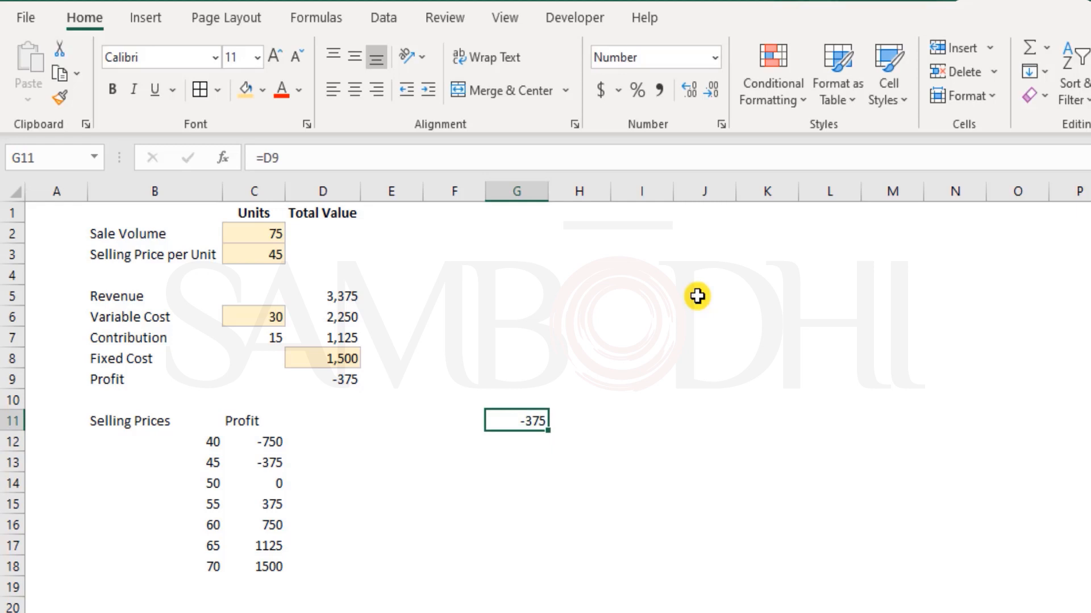
key(ctrl+b)
key(Down)
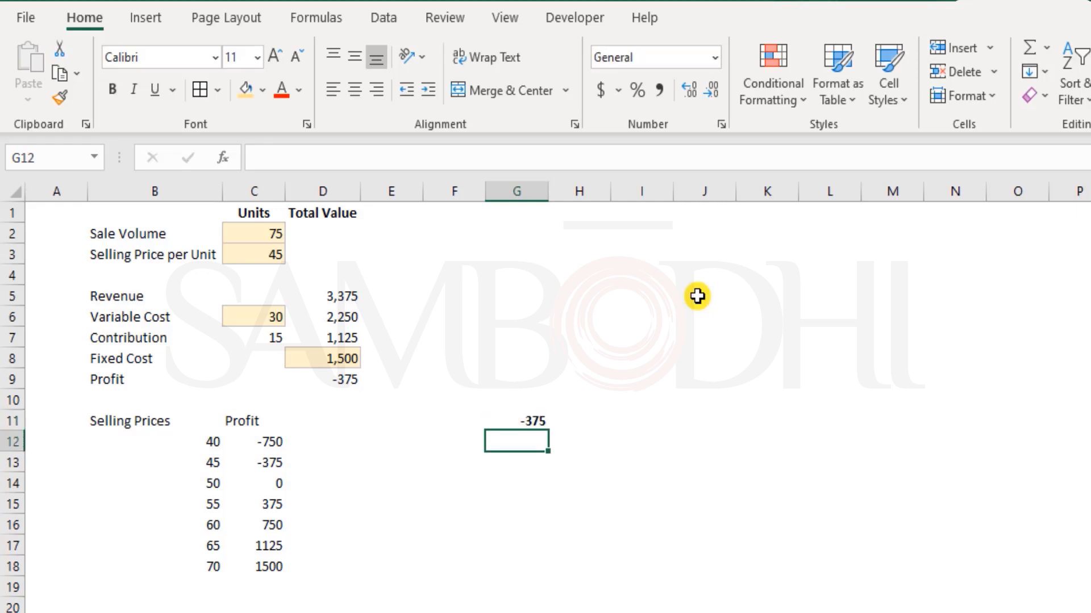
key(Left)
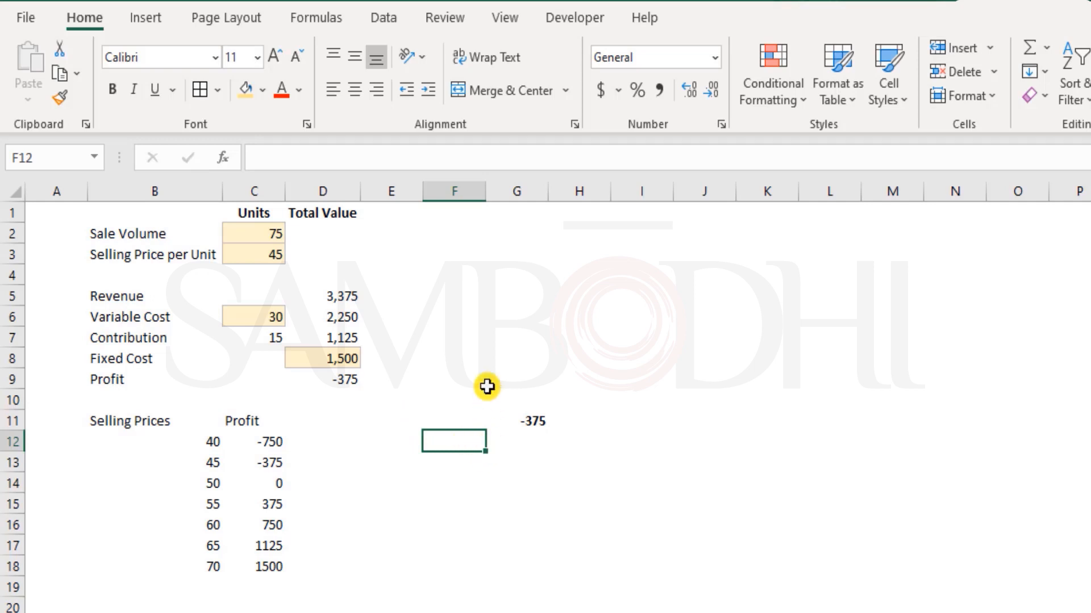
Fill F12:F18 with prices 40 through 70 by copying them from B12:B18.
text(40)
key(Return)
text(45)
key(Return)
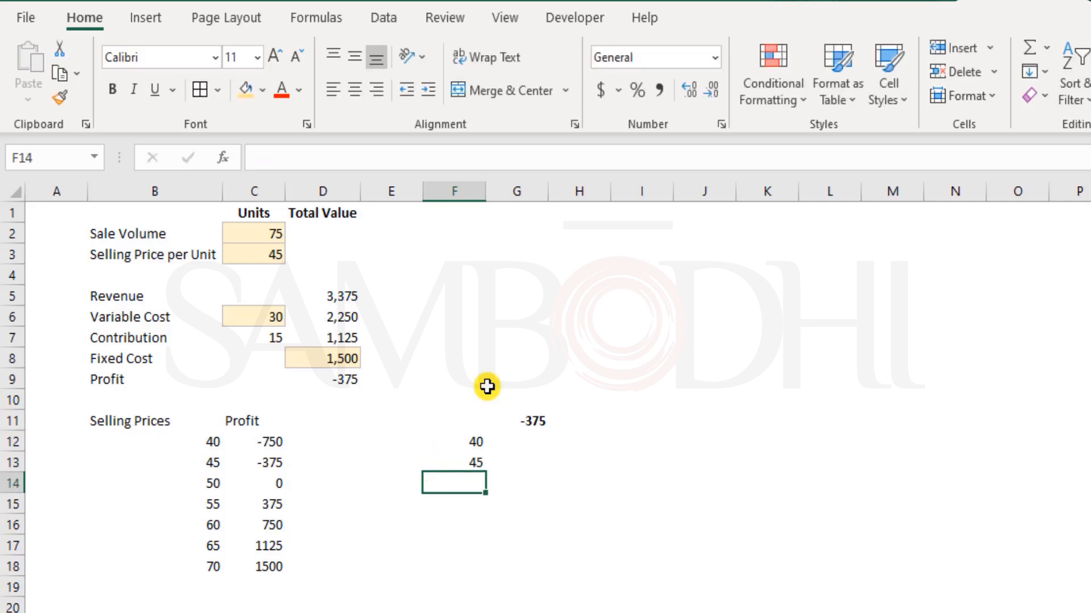
drag(204, 444, 214, 567)
key(ctrl+c)
click(466, 442)
key(ctrl+v)
click(557, 487)
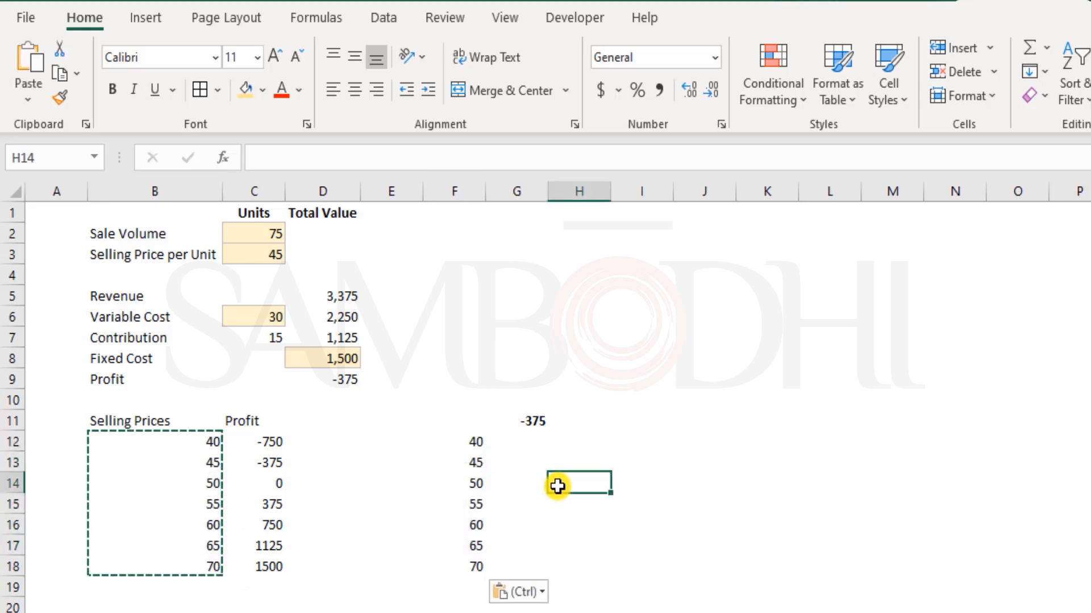
key(Escape)
Review G11's link to D9 and the price column, then select F11:G18.
click(517, 421)
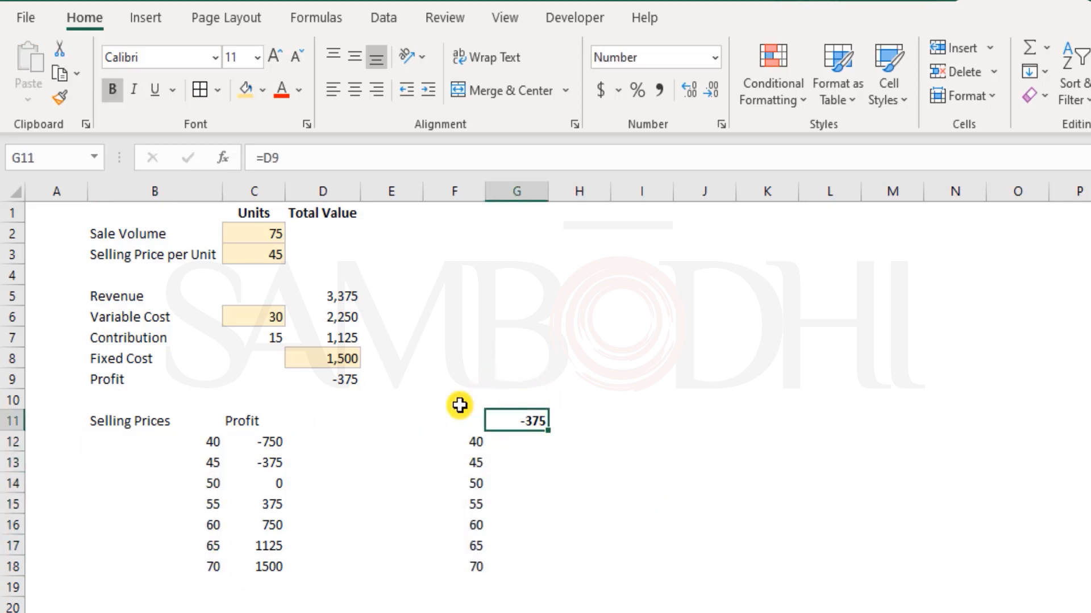
click(319, 378)
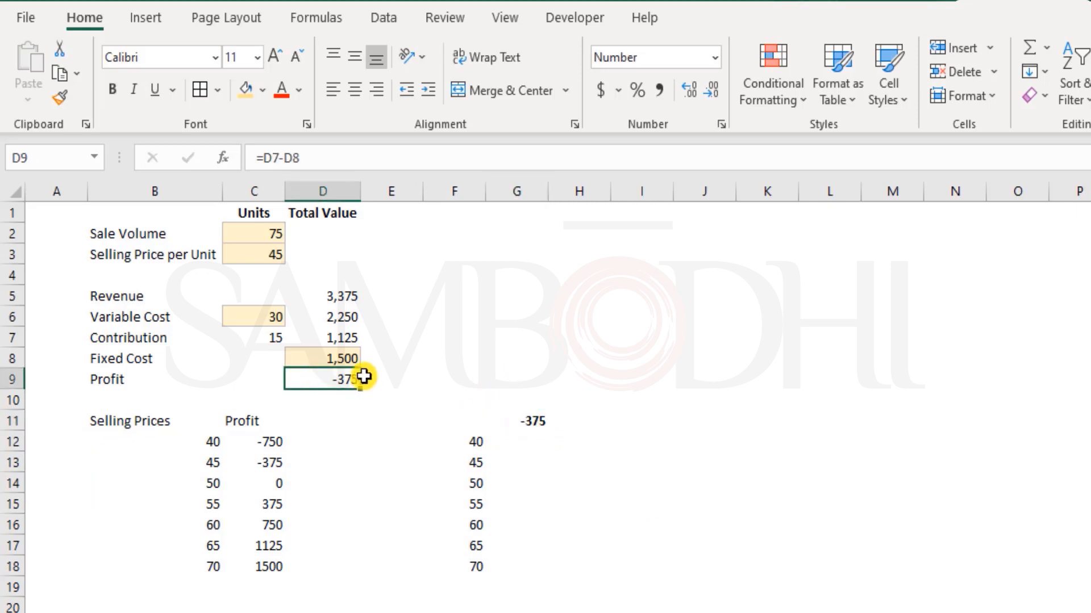
click(519, 423)
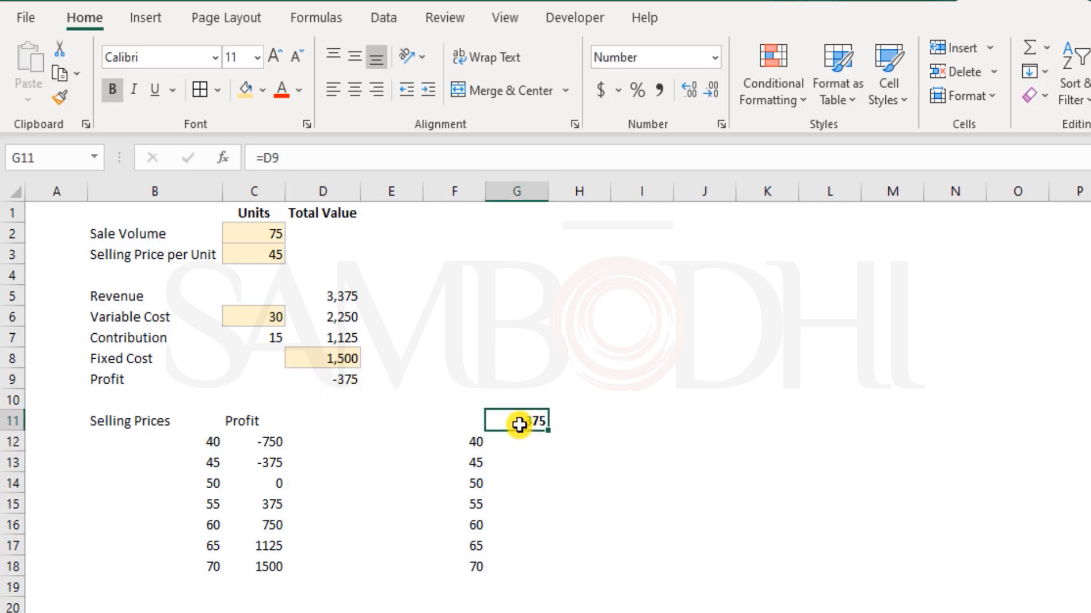
drag(468, 440, 473, 564)
click(462, 504)
key(Escape)
drag(446, 444, 451, 561)
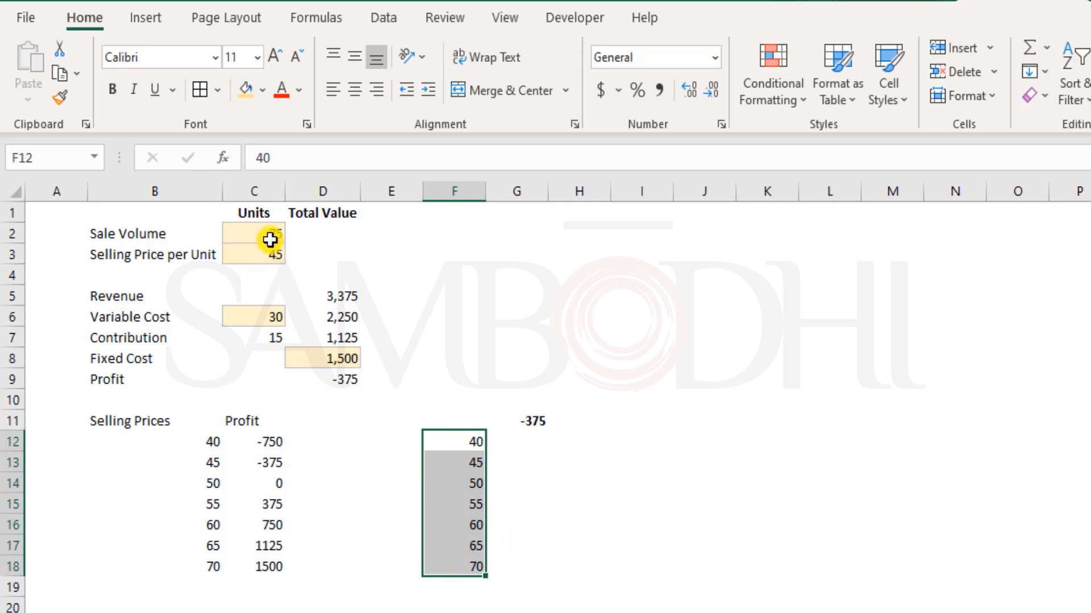
click(256, 252)
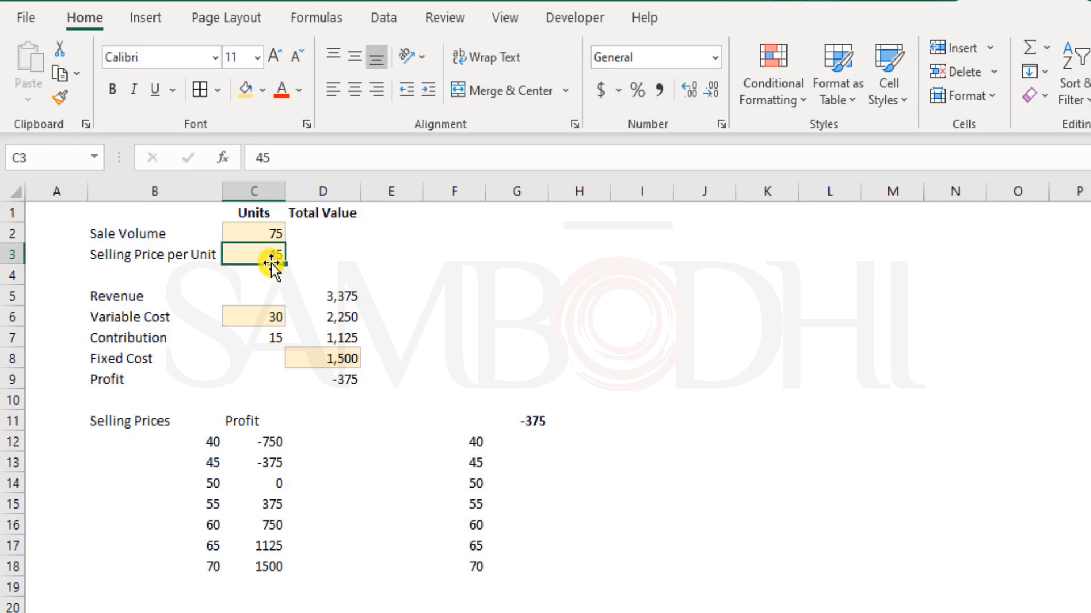
click(469, 464)
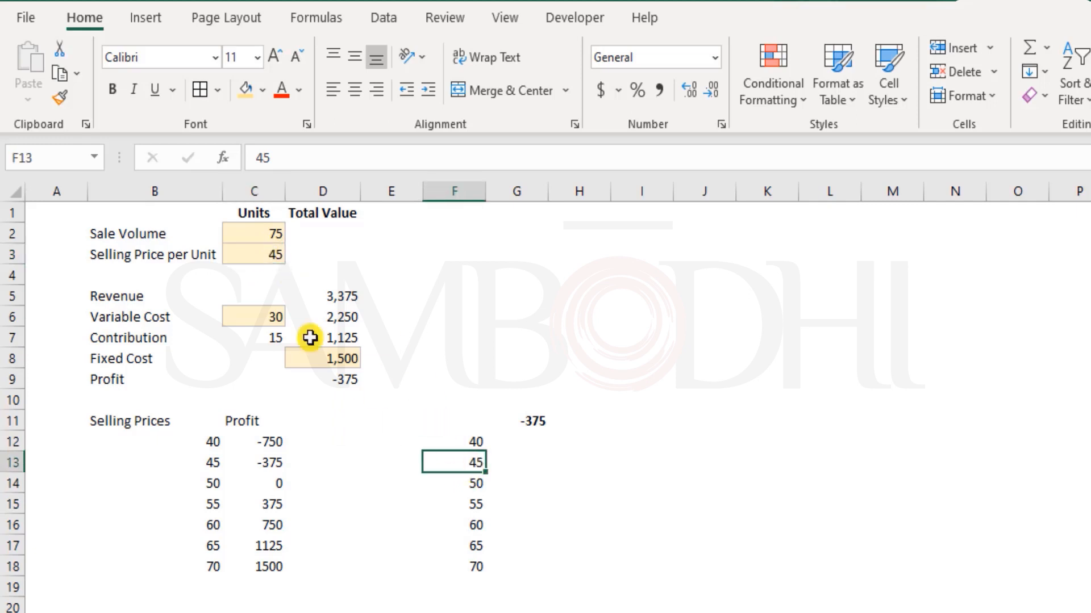
drag(453, 441, 467, 563)
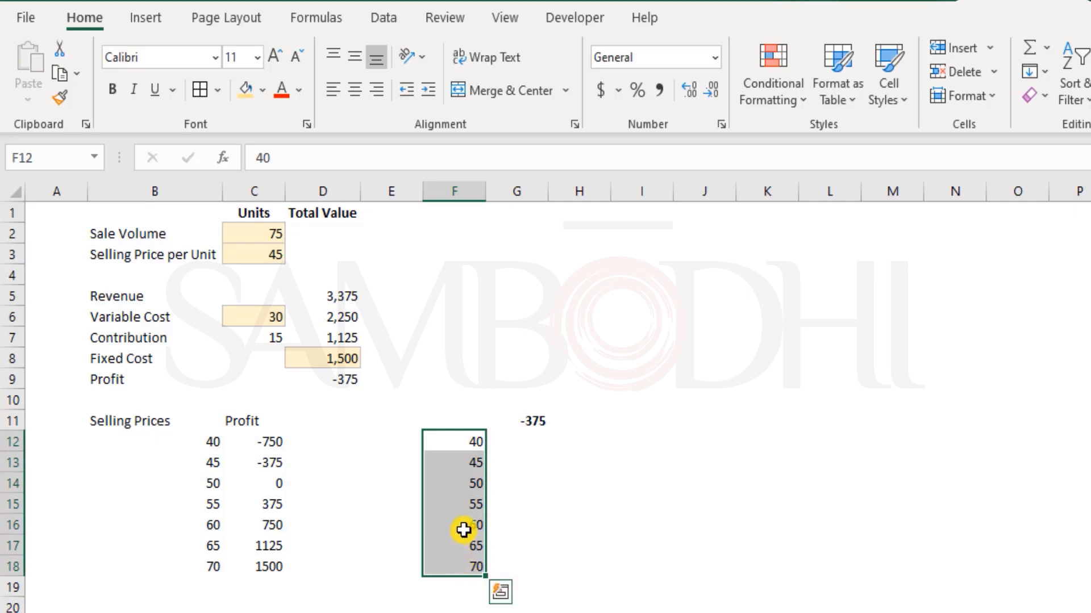
click(535, 428)
drag(463, 444, 471, 565)
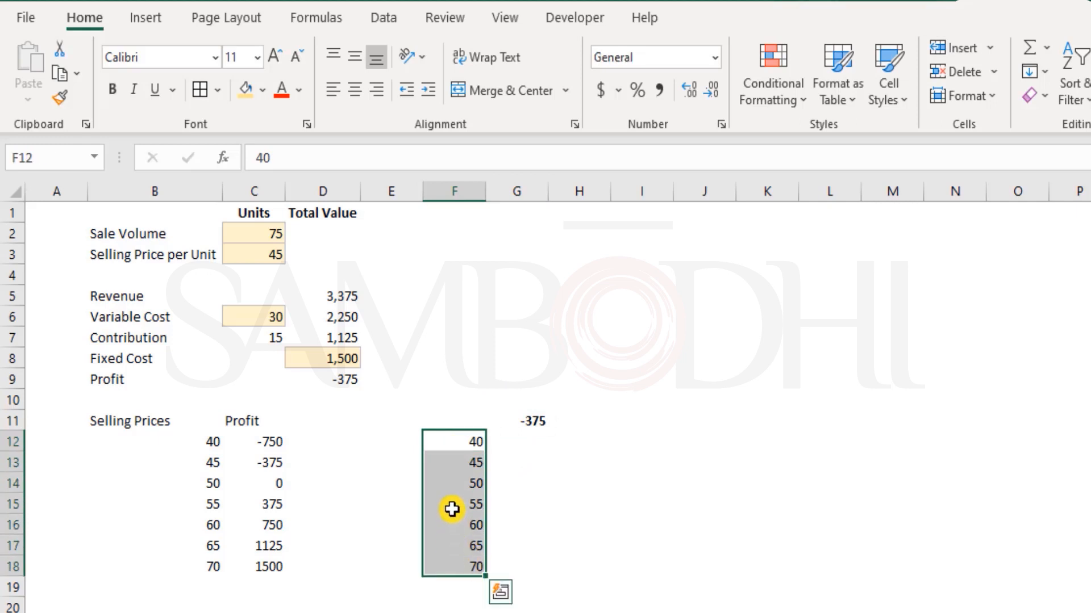
click(521, 423)
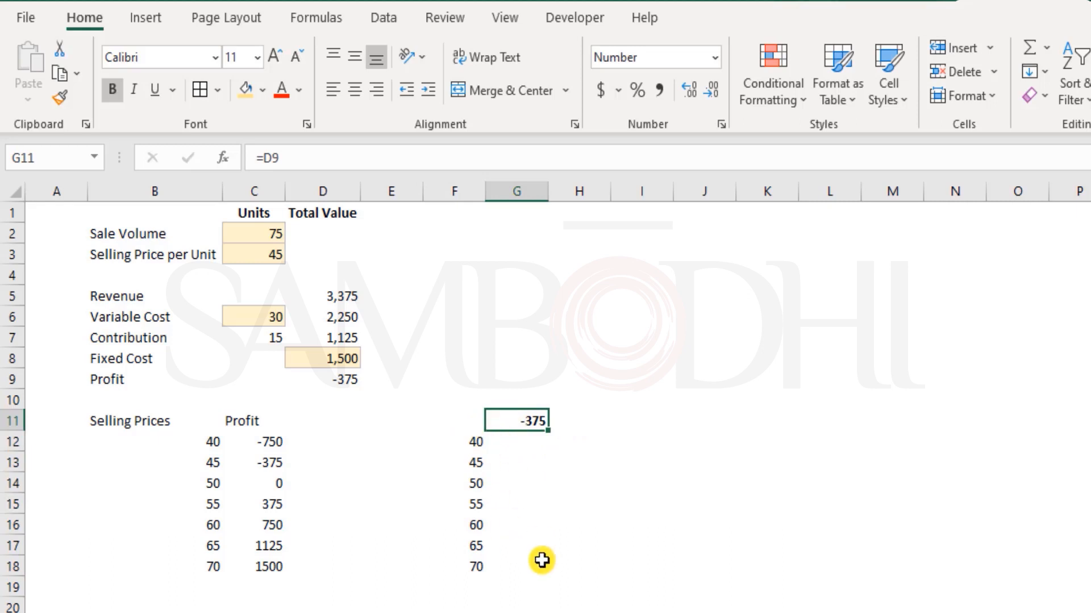
mouse_move(466, 426)
mouse_down()
mouse_move(533, 523)
mouse_move(540, 561)
mouse_up()
Create a What-If Data Table on F11:G18 with C3 as the column input cell.
click(387, 20)
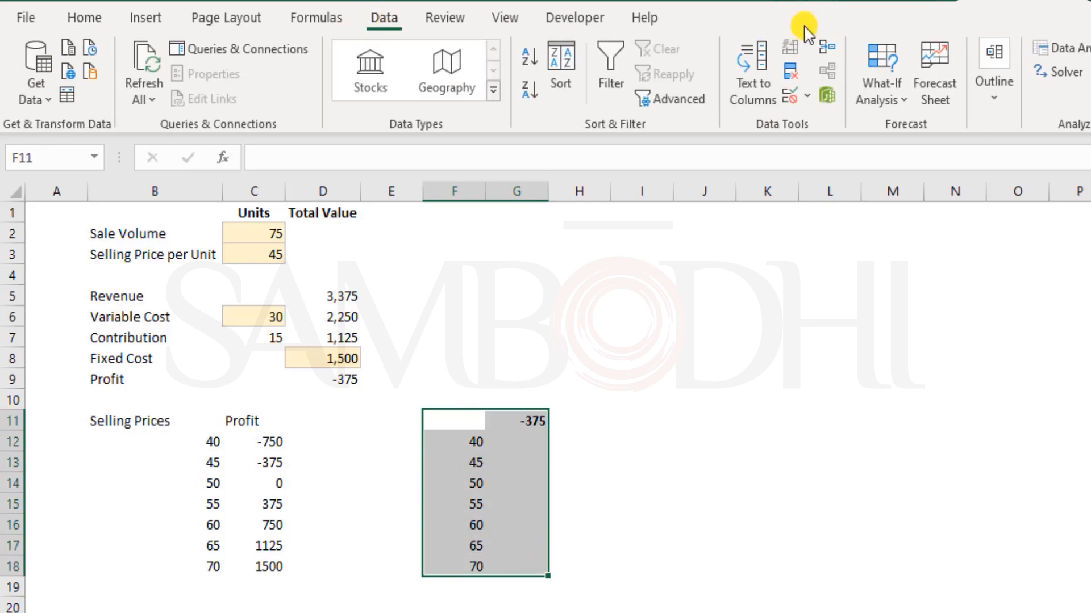
click(880, 94)
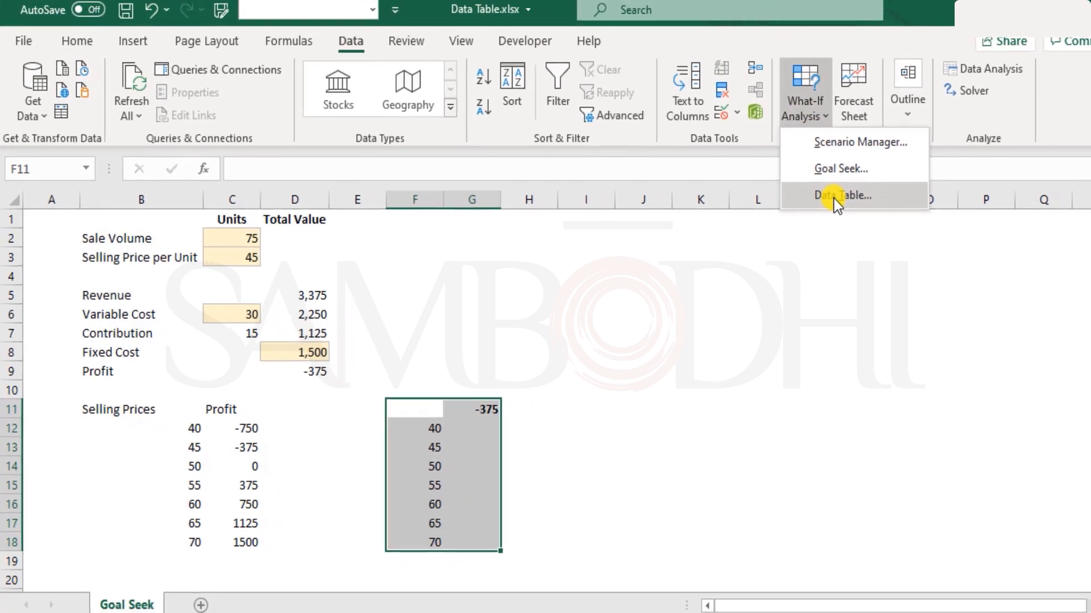
click(833, 196)
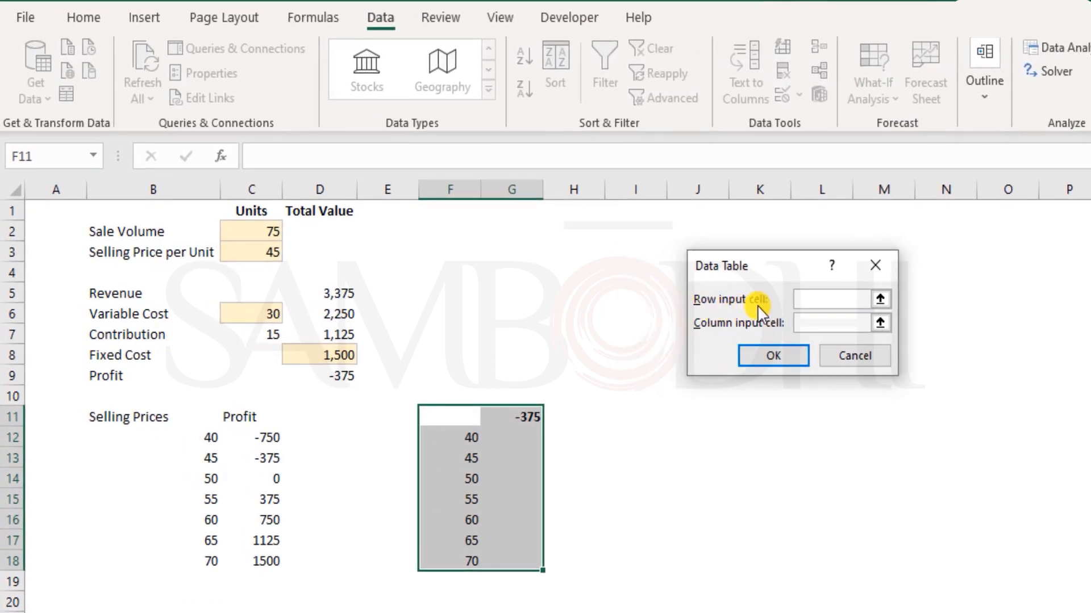
click(830, 321)
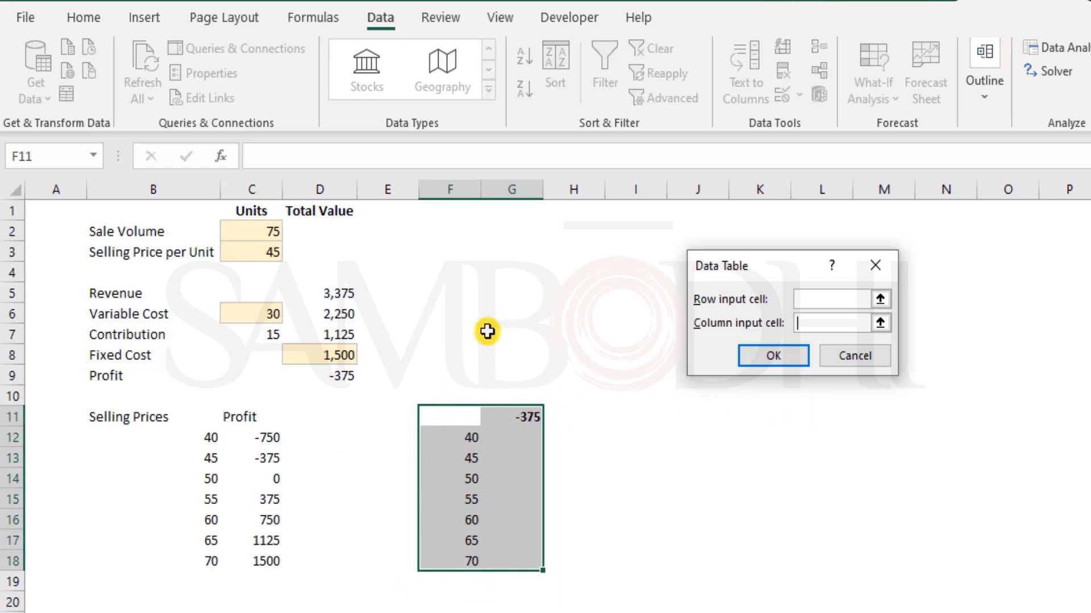
click(805, 322)
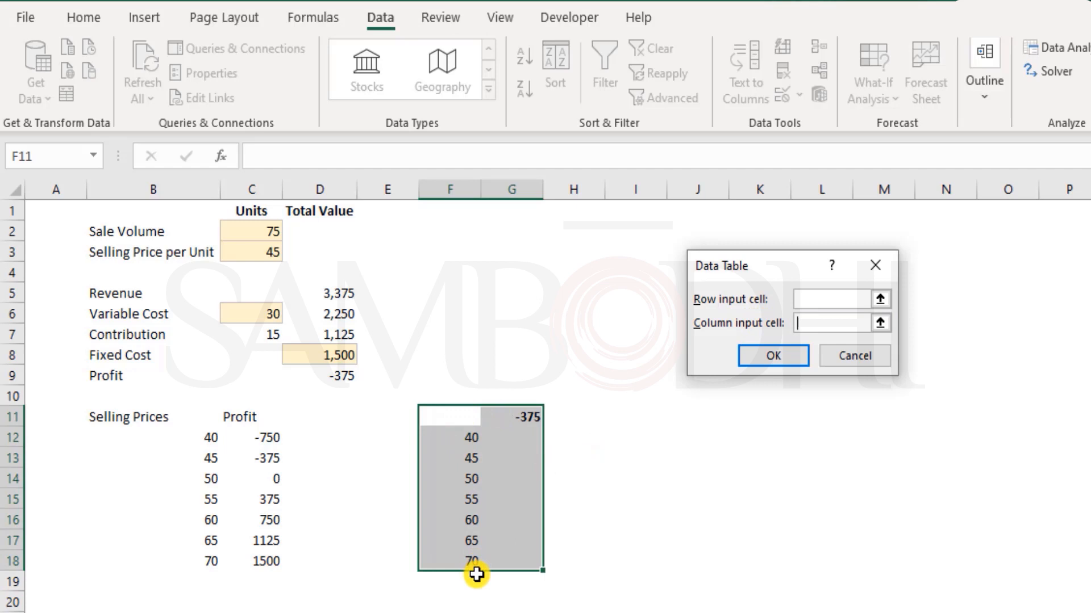
click(248, 252)
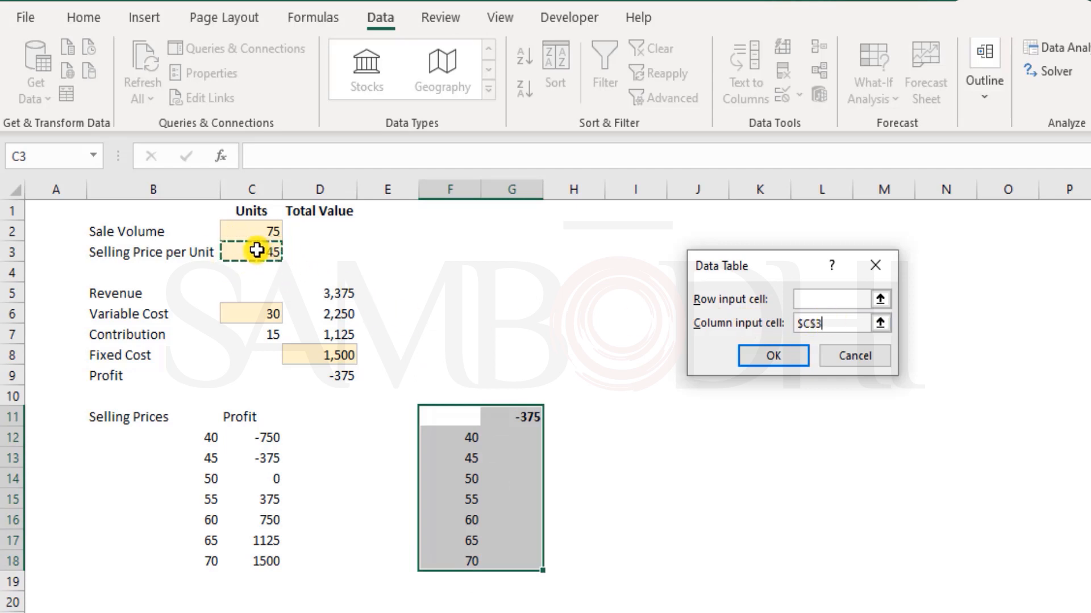
click(775, 356)
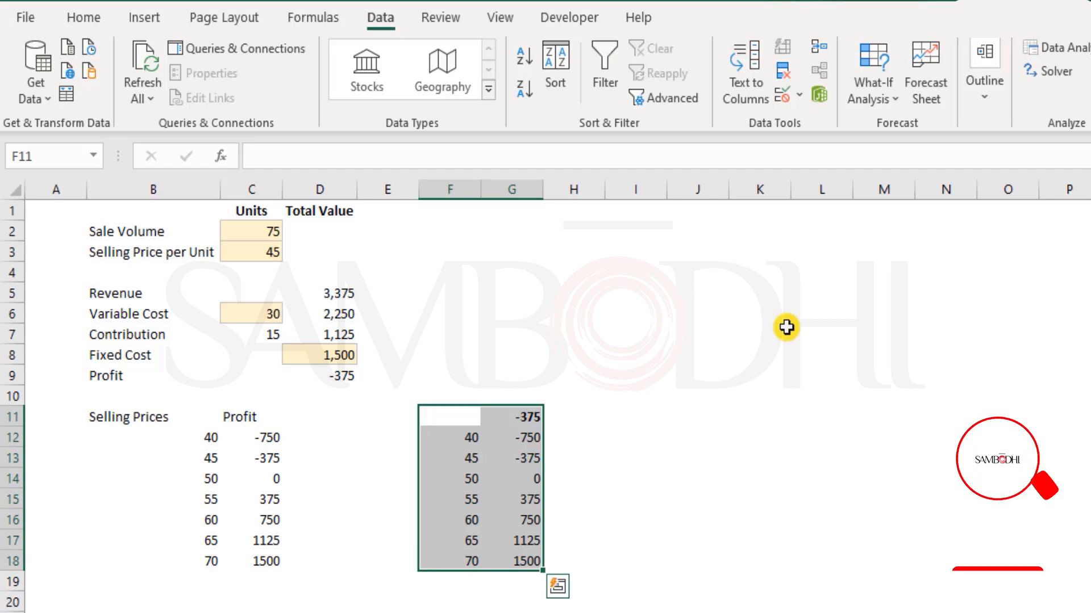
drag(199, 434, 257, 560)
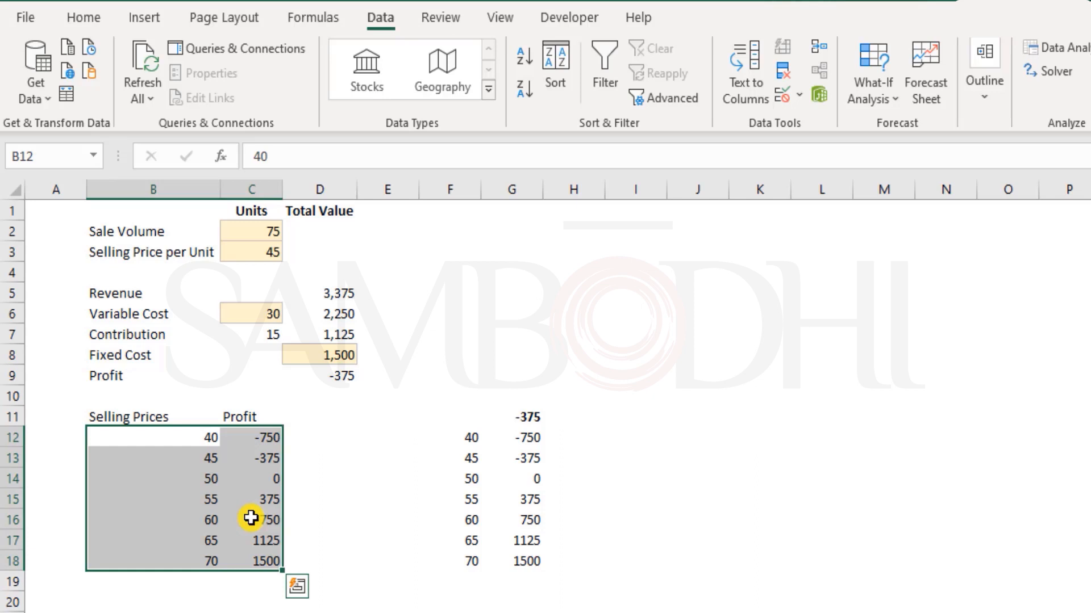
drag(476, 440, 519, 562)
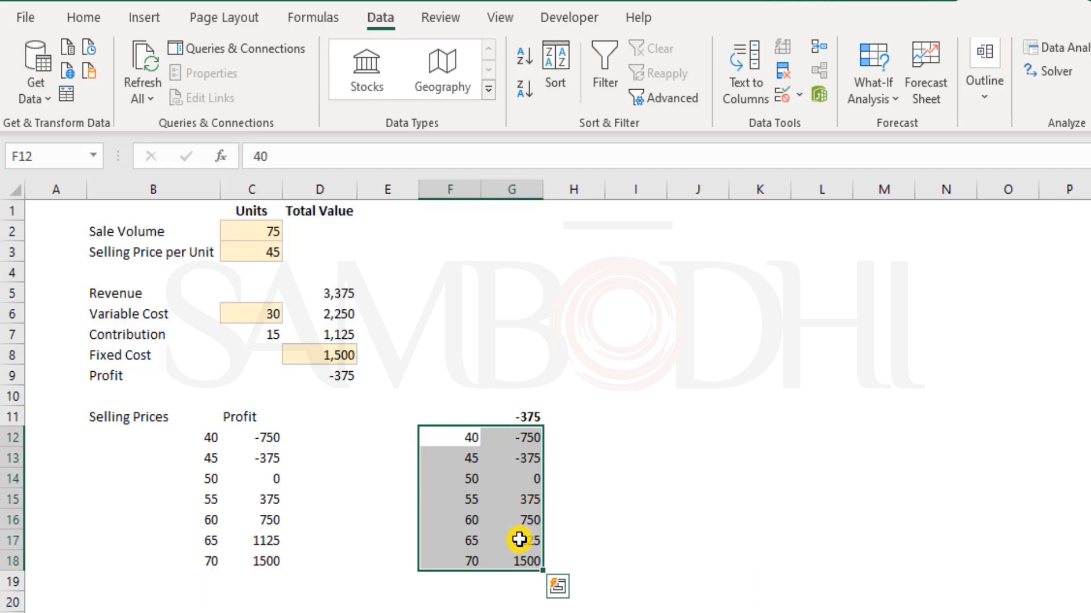
click(436, 435)
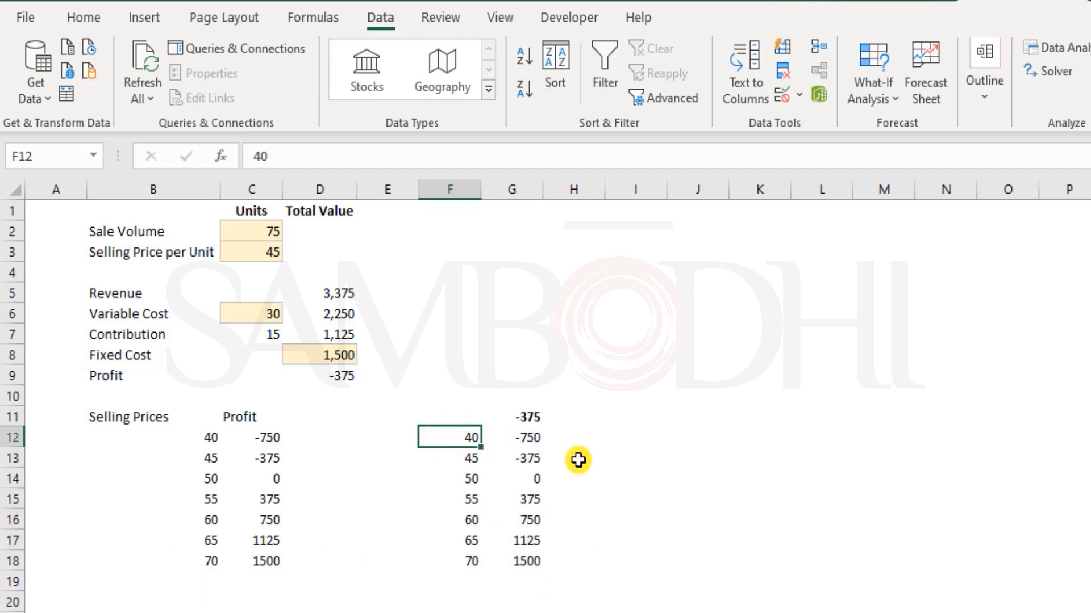
click(537, 438)
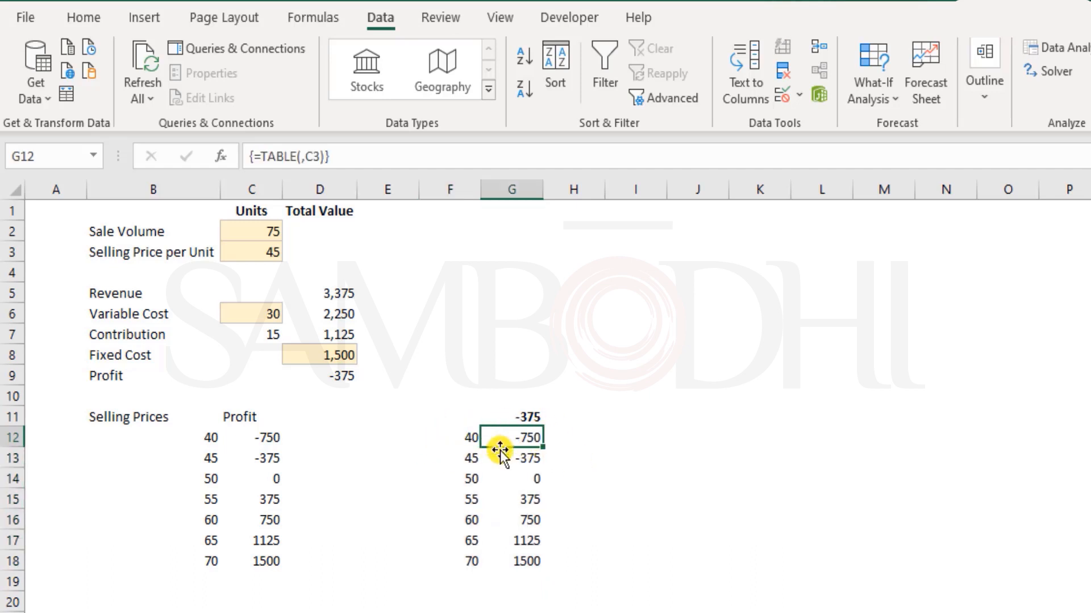
click(472, 498)
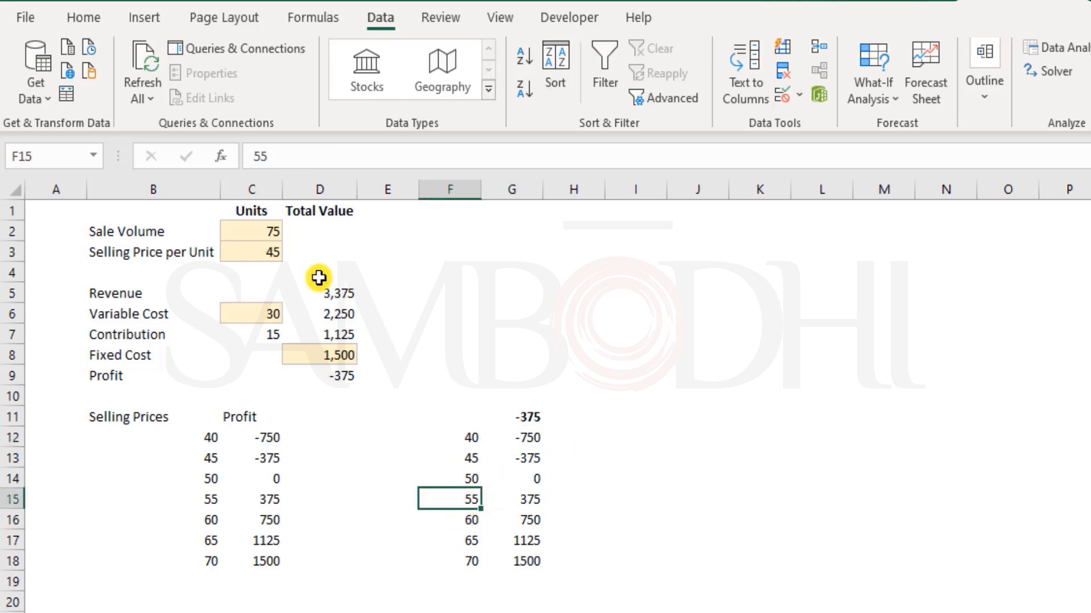
click(538, 502)
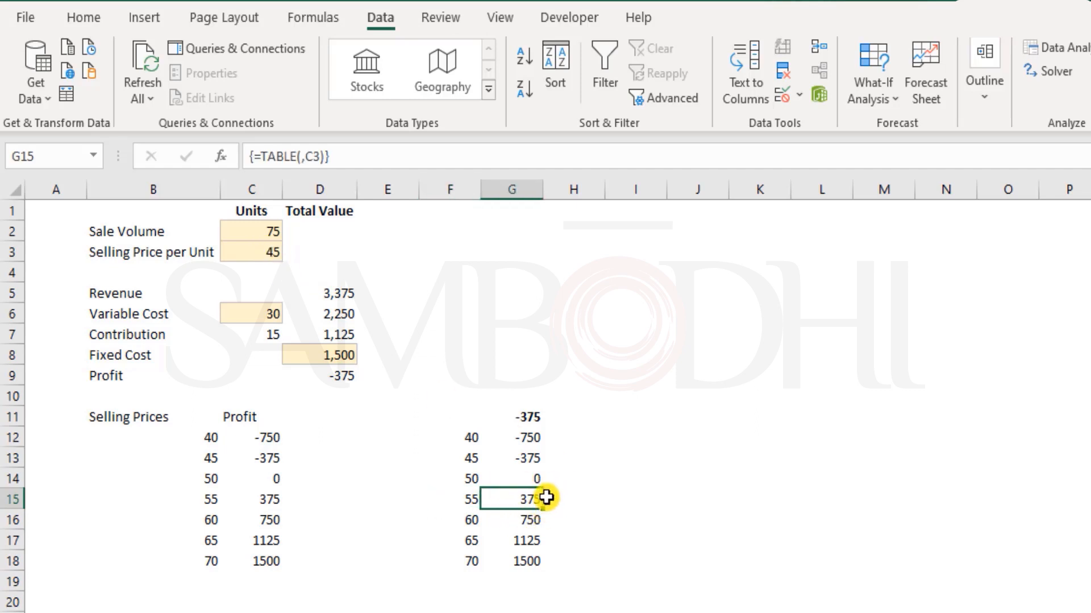
click(249, 234)
drag(240, 261, 341, 377)
drag(278, 229, 348, 383)
drag(463, 434, 511, 562)
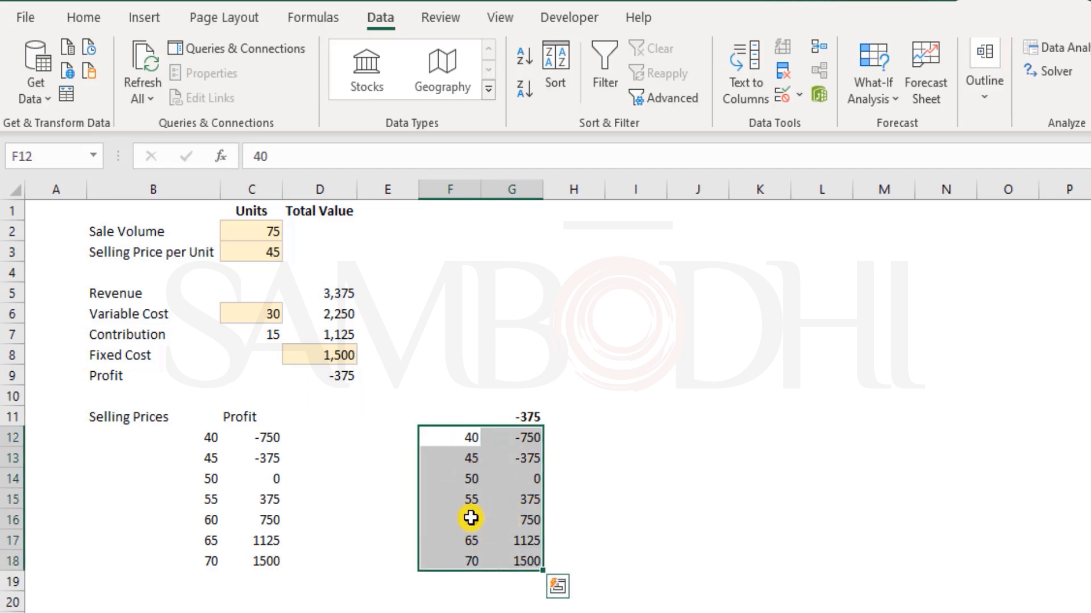
drag(471, 438, 480, 559)
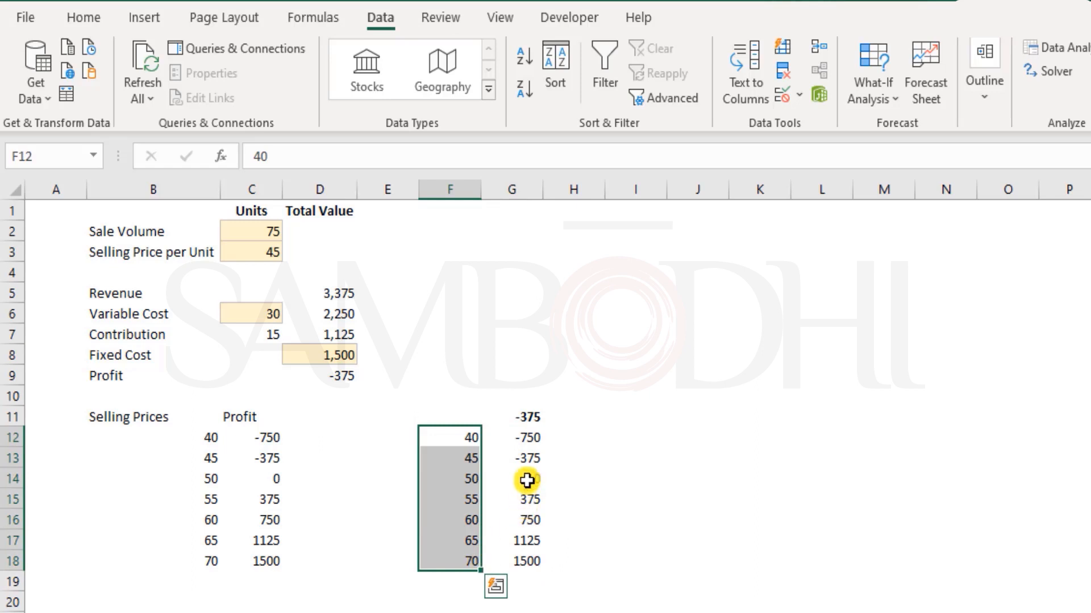
drag(528, 473, 534, 559)
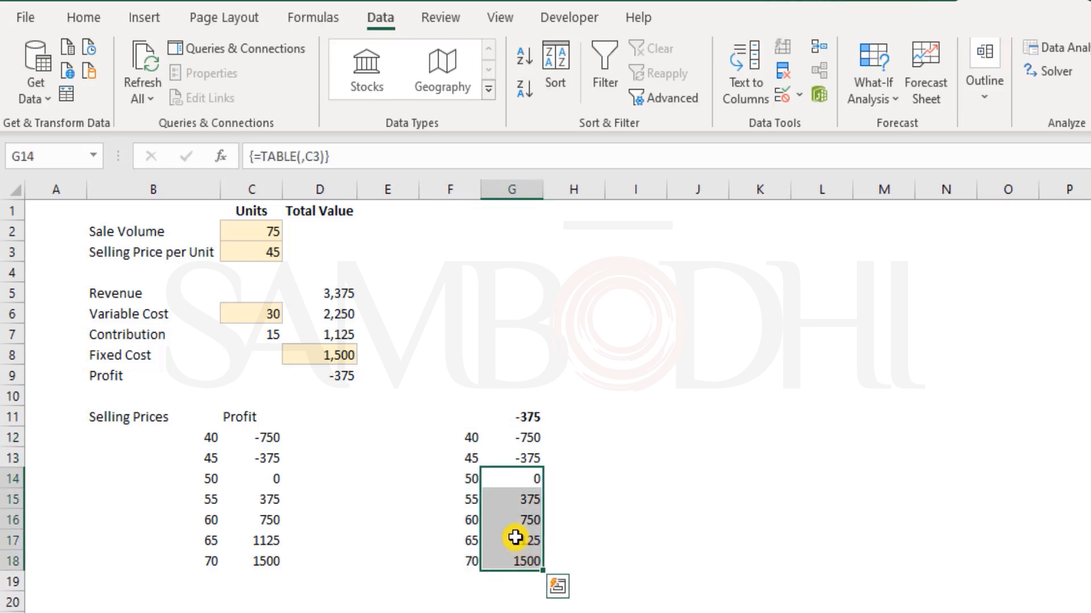
click(461, 498)
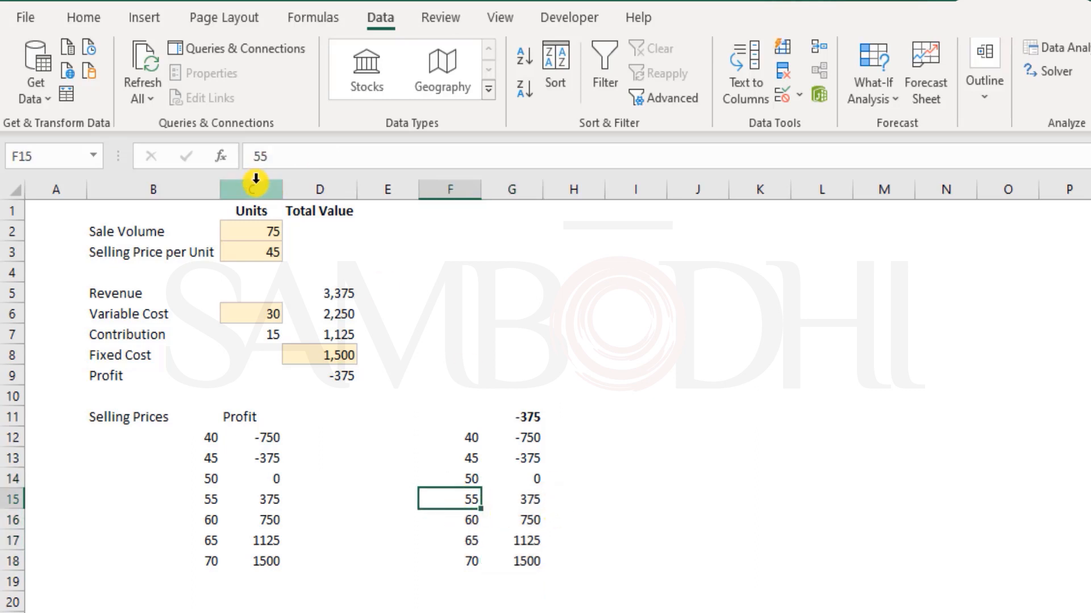
Change the selling price in C3 to 55, then 70, and highlight the manual profit table.
click(244, 252)
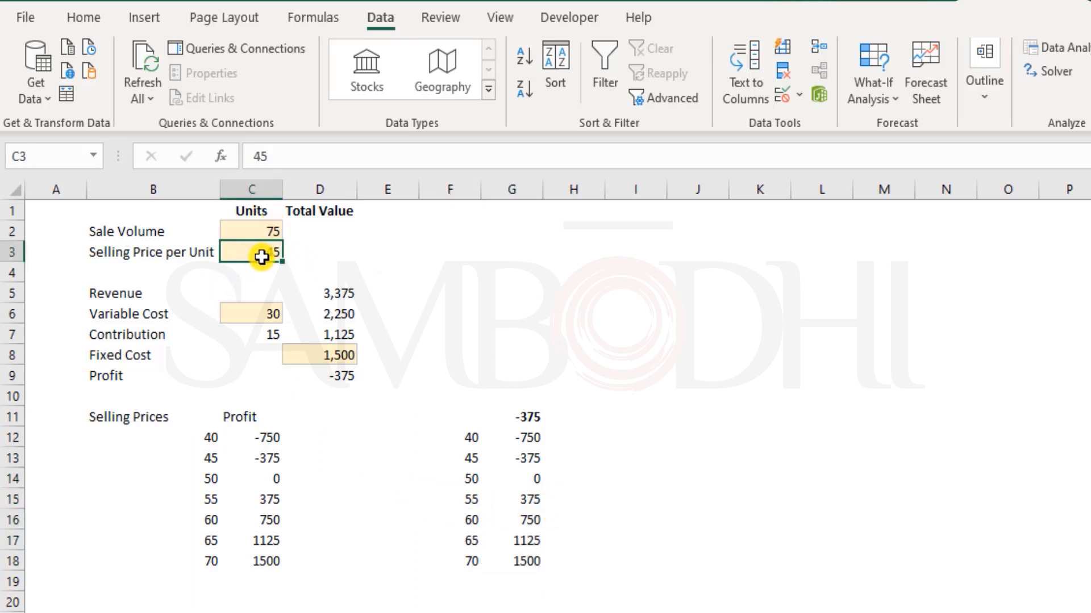
text(55)
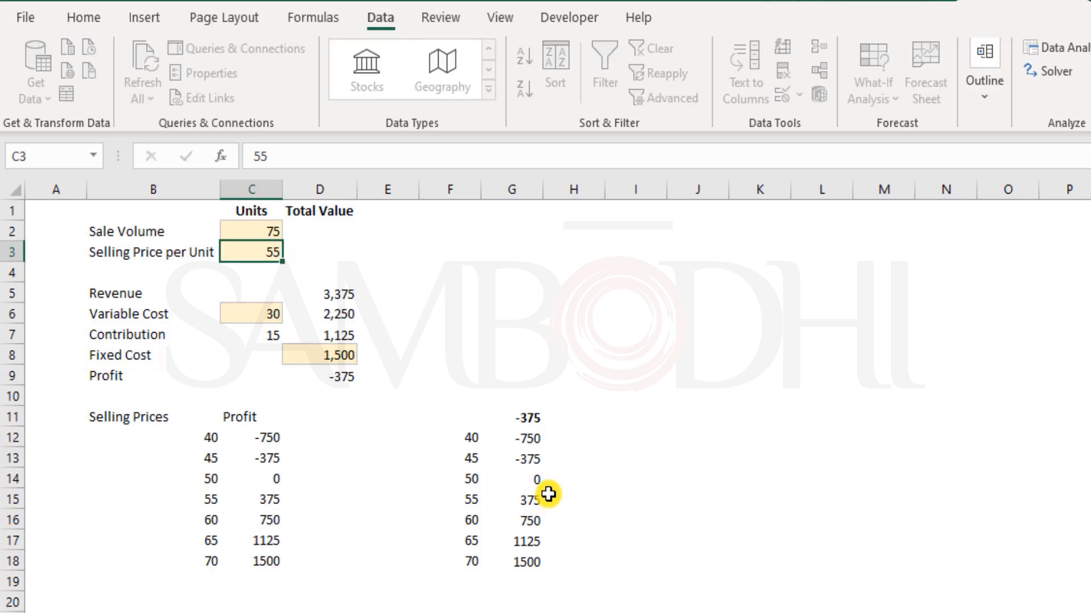
key(Return)
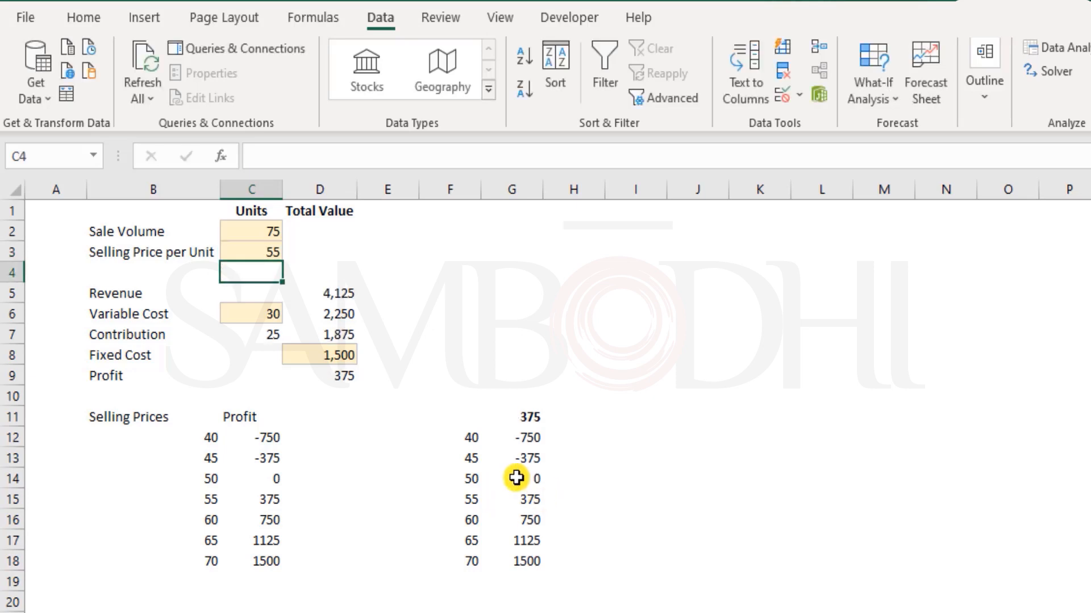
click(253, 254)
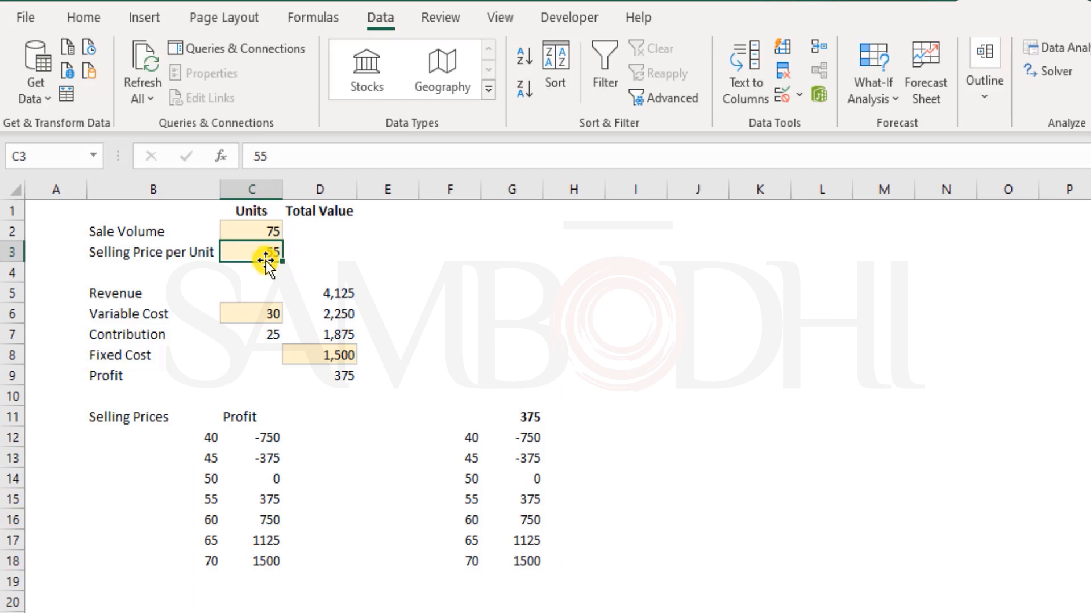
key(BackSpace)
key(BackSpace)
text(70)
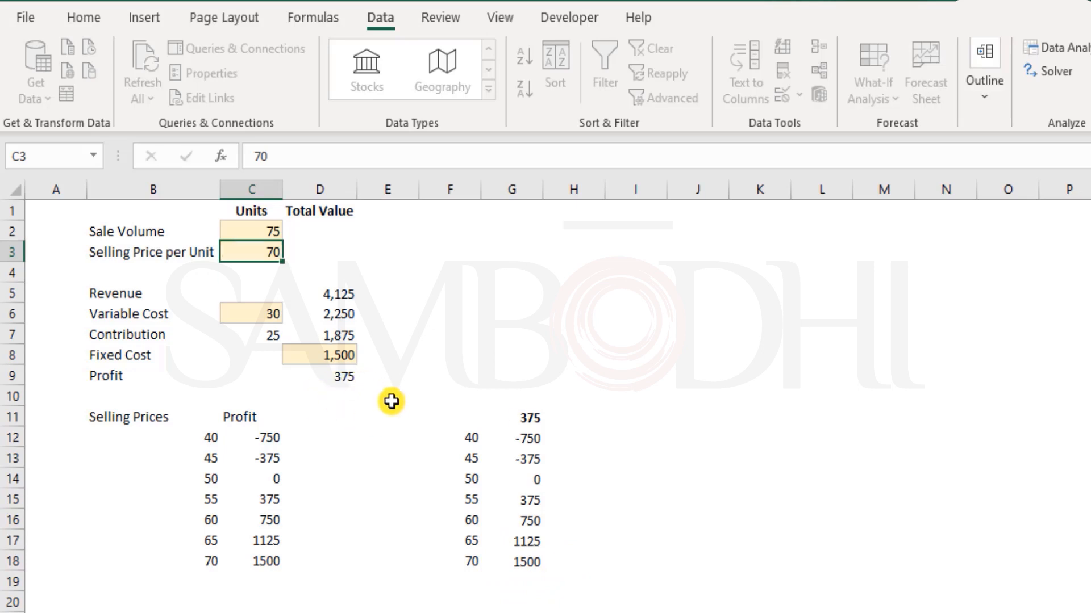
key(Return)
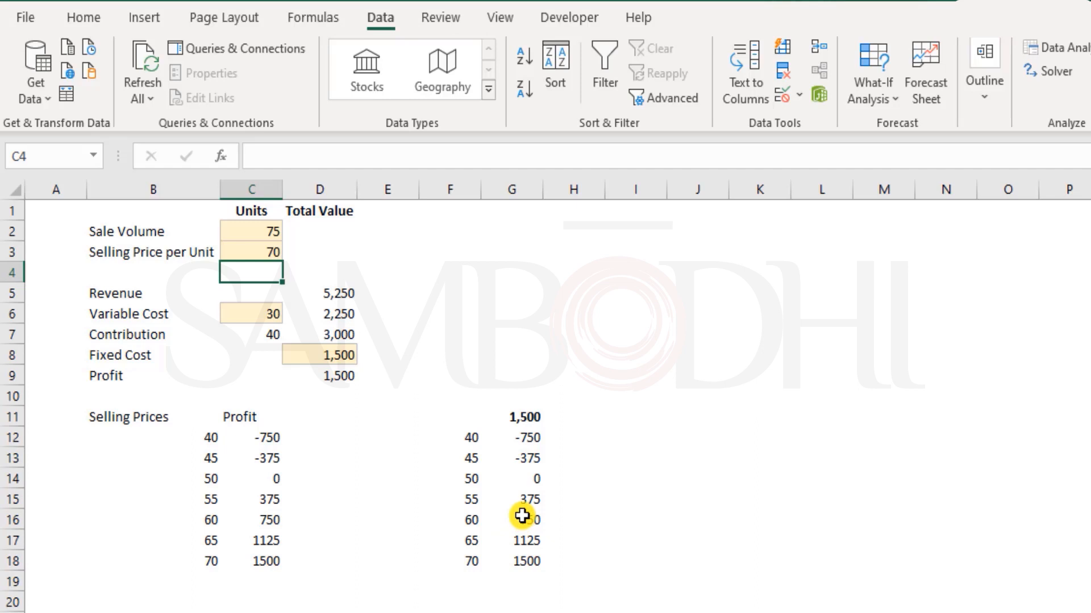
drag(203, 439, 263, 565)
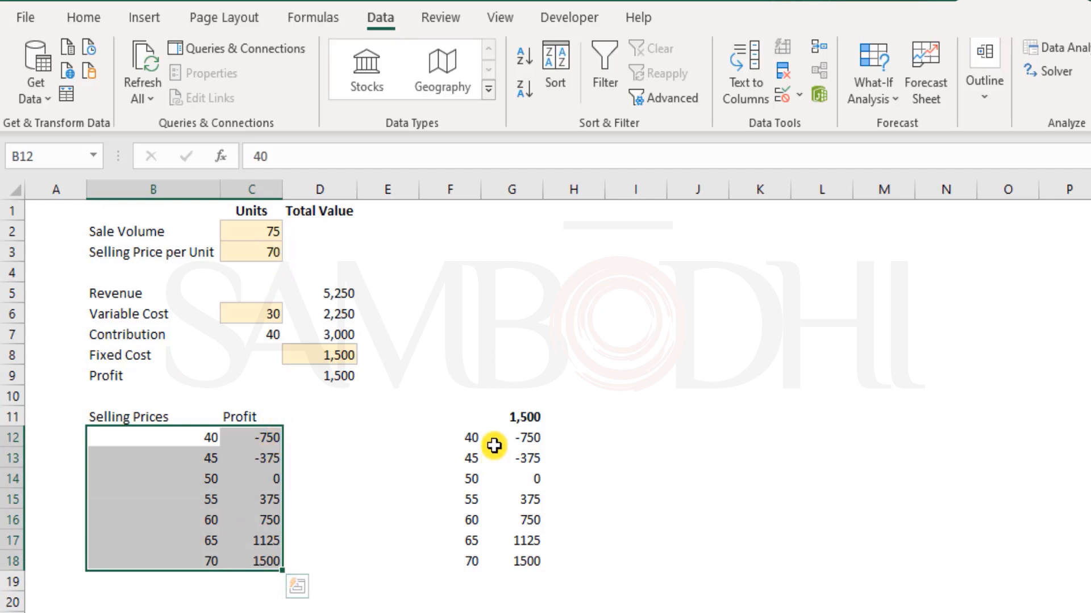
drag(463, 433, 538, 565)
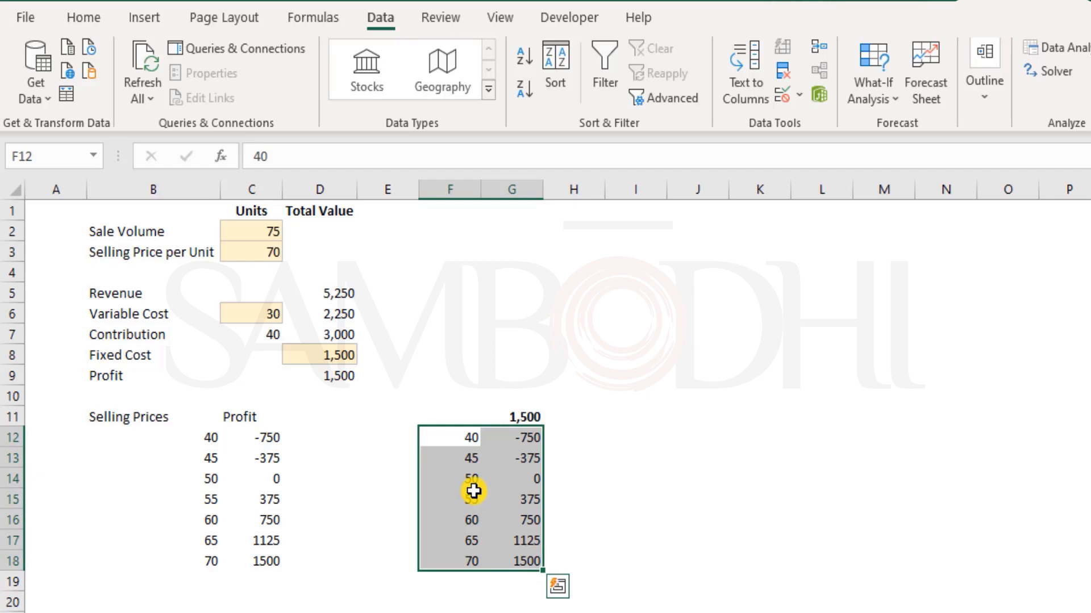
click(457, 438)
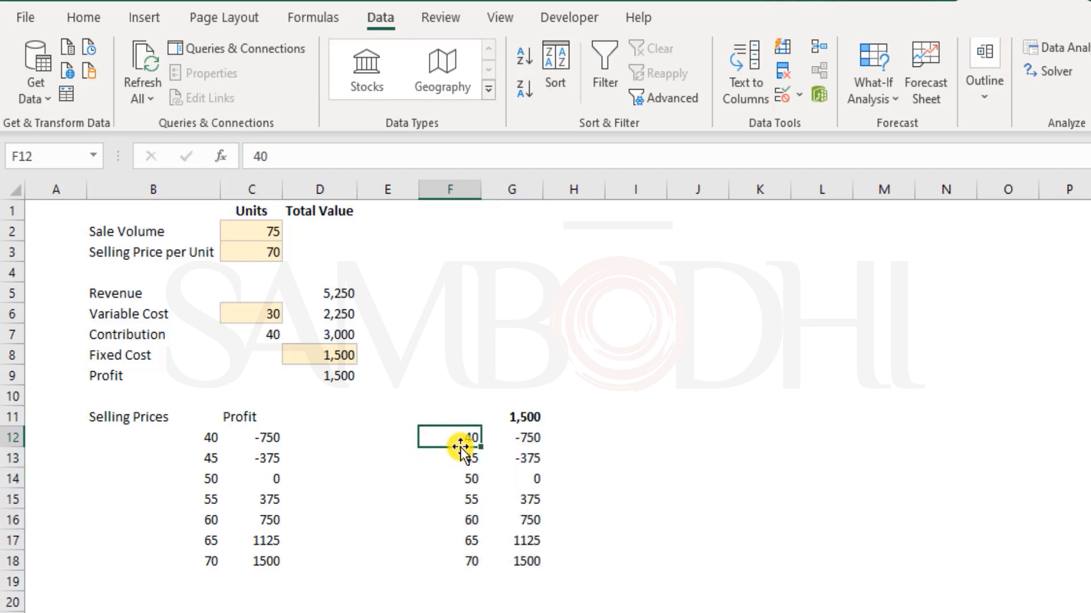
click(254, 251)
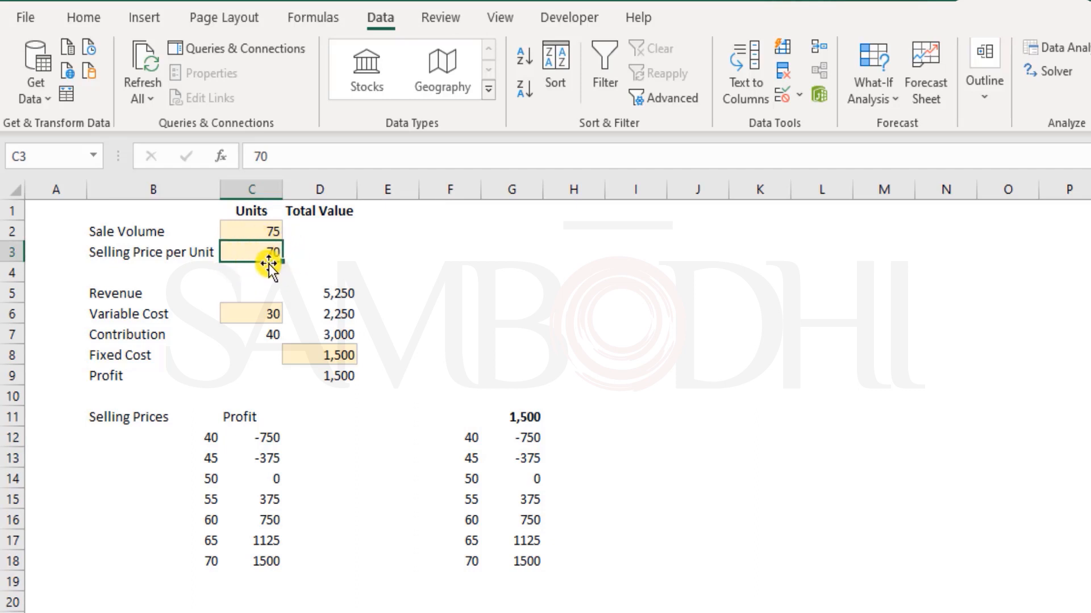
click(461, 436)
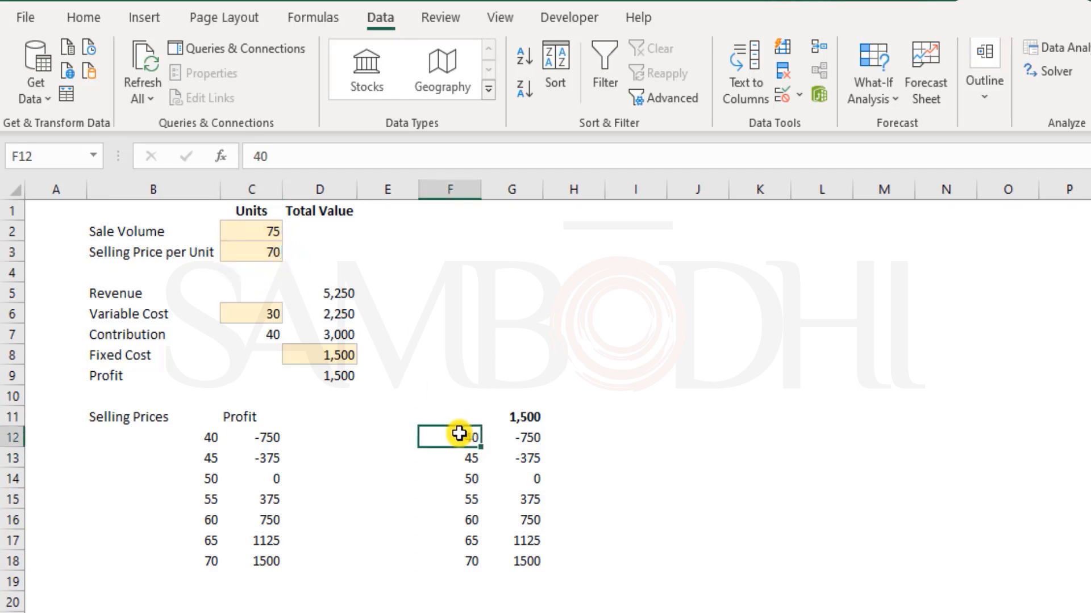
click(267, 252)
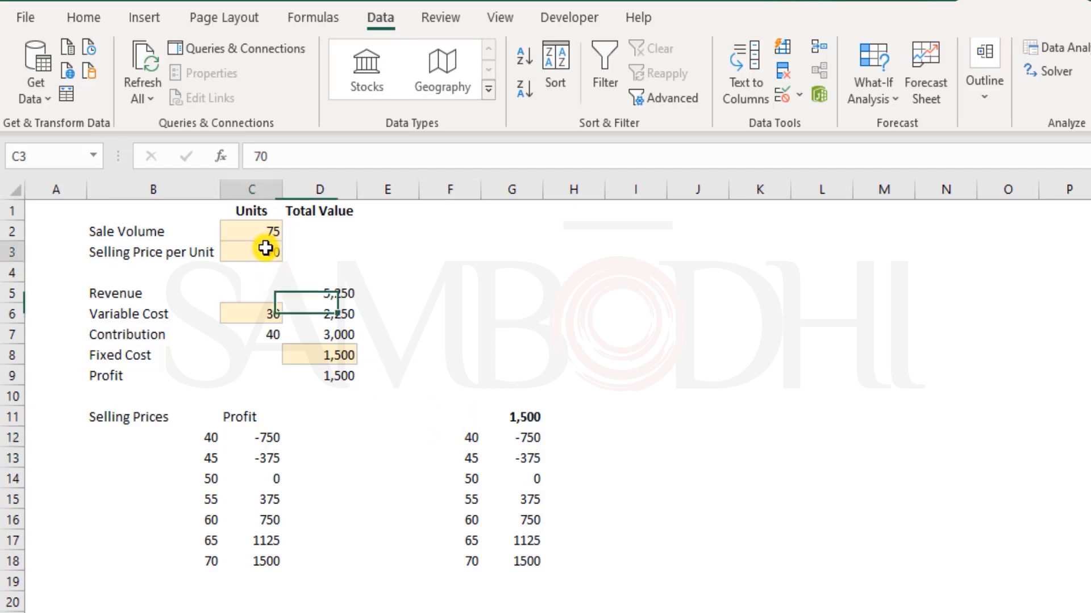
click(332, 376)
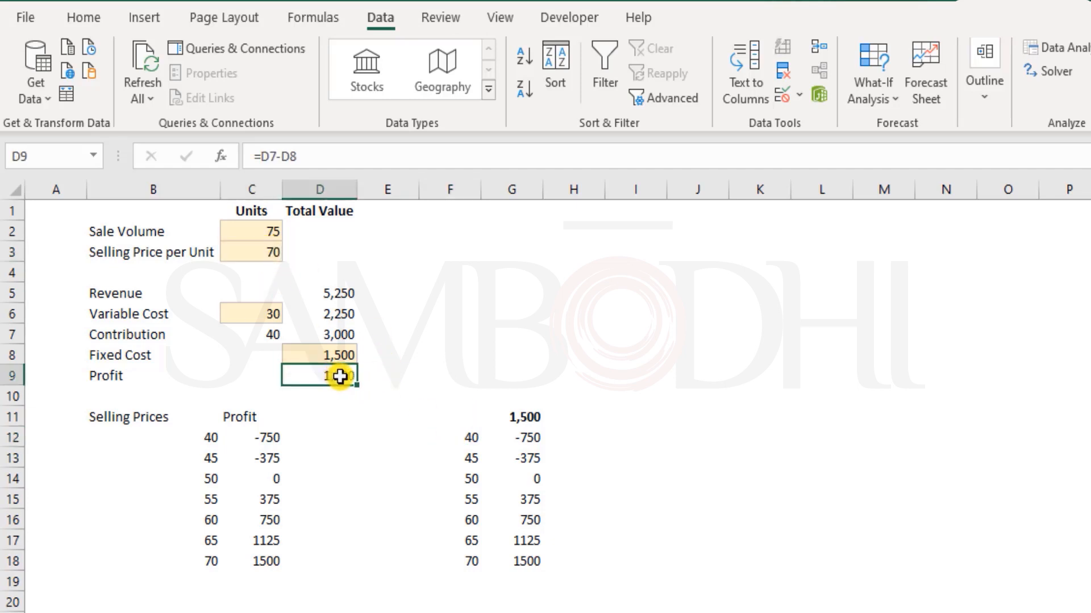
click(525, 438)
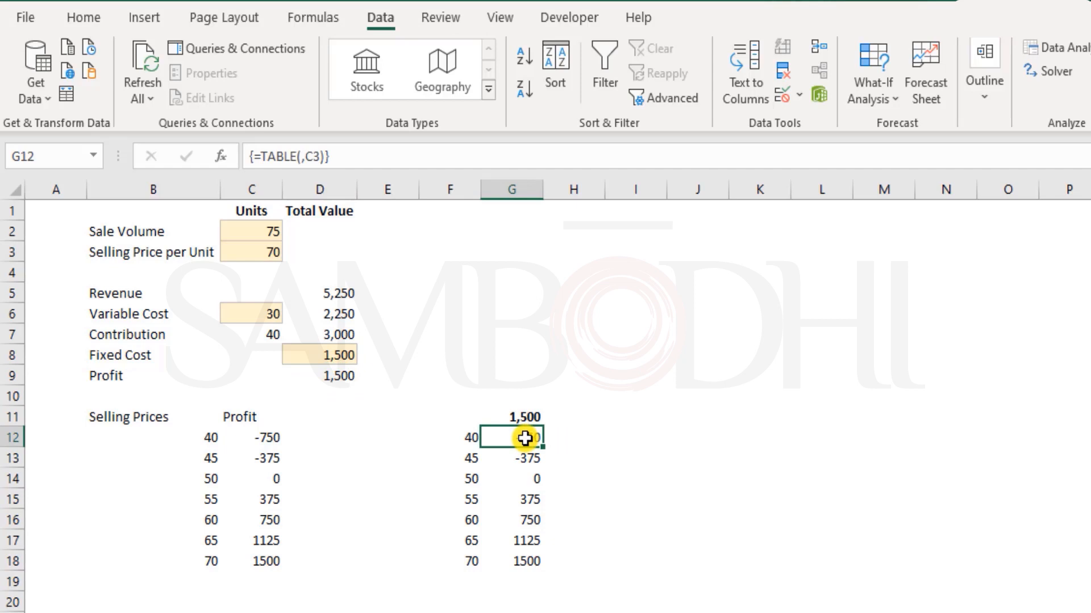
click(465, 459)
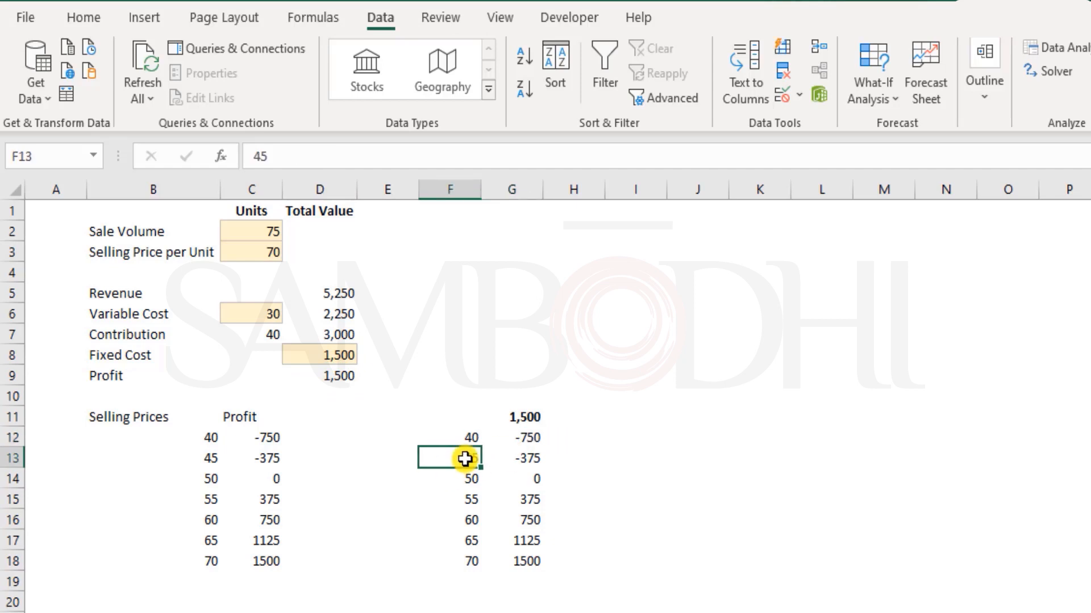
click(250, 253)
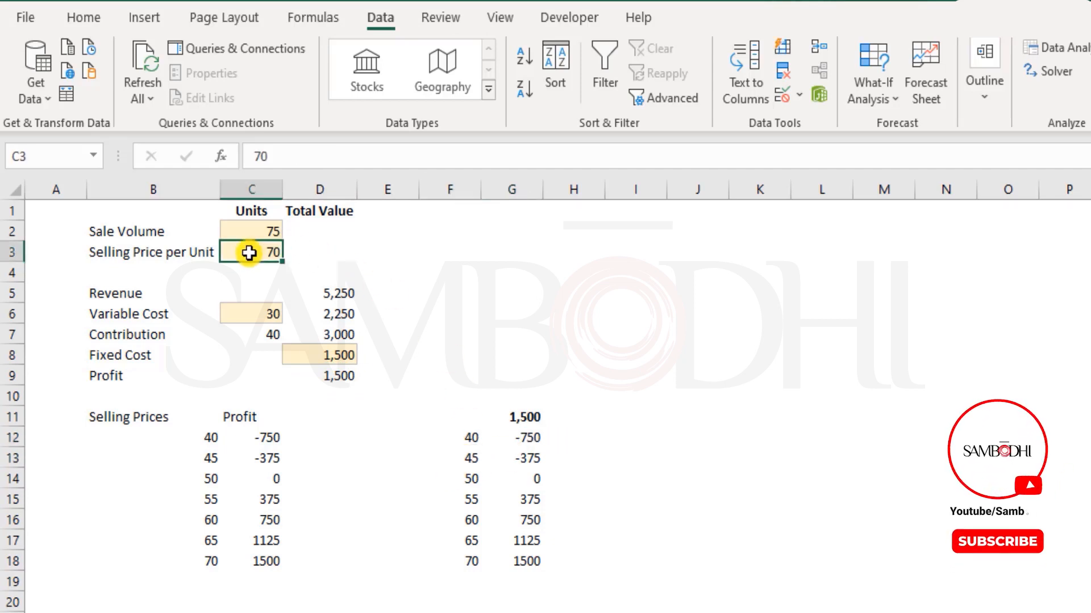
click(339, 374)
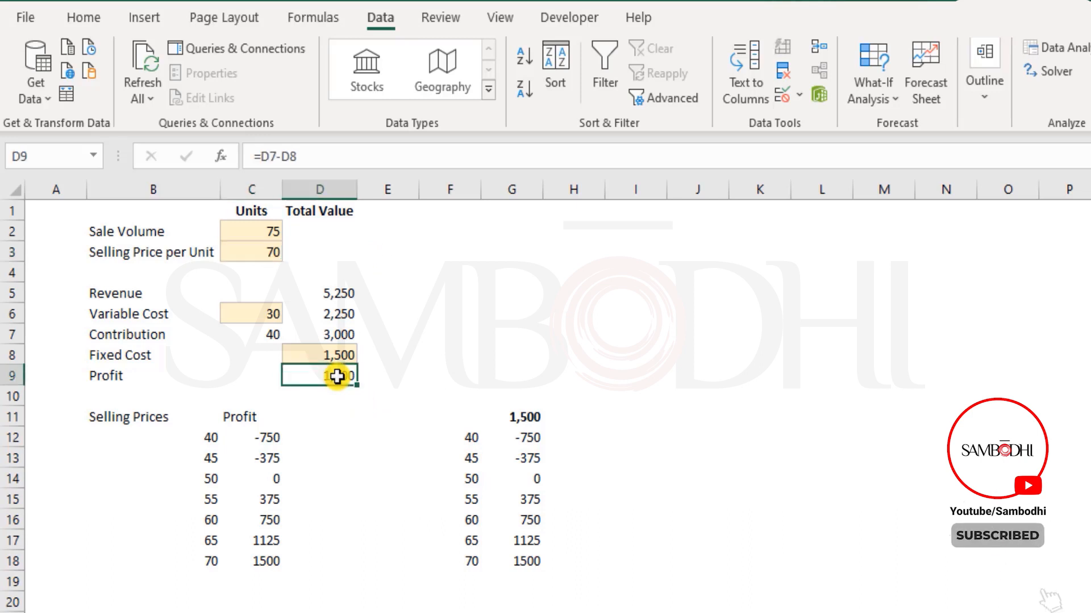
click(526, 454)
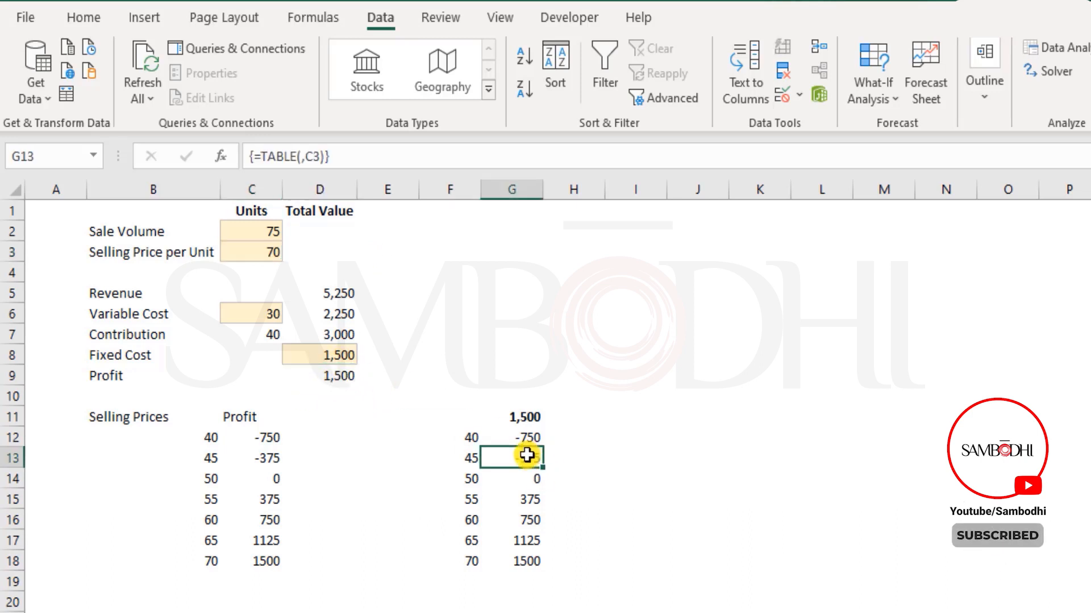
click(472, 477)
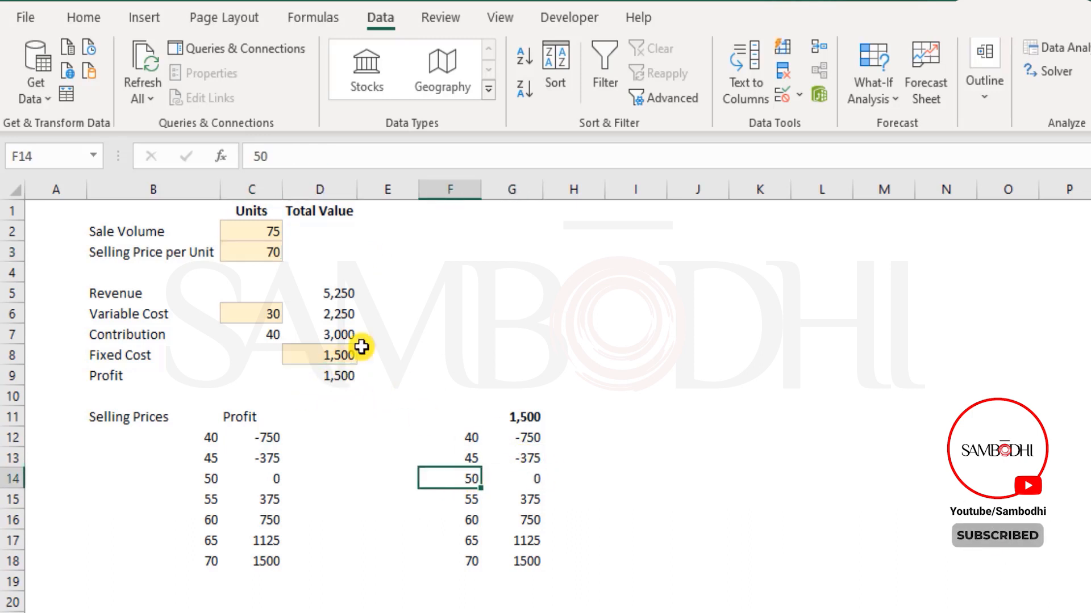
click(261, 248)
click(324, 376)
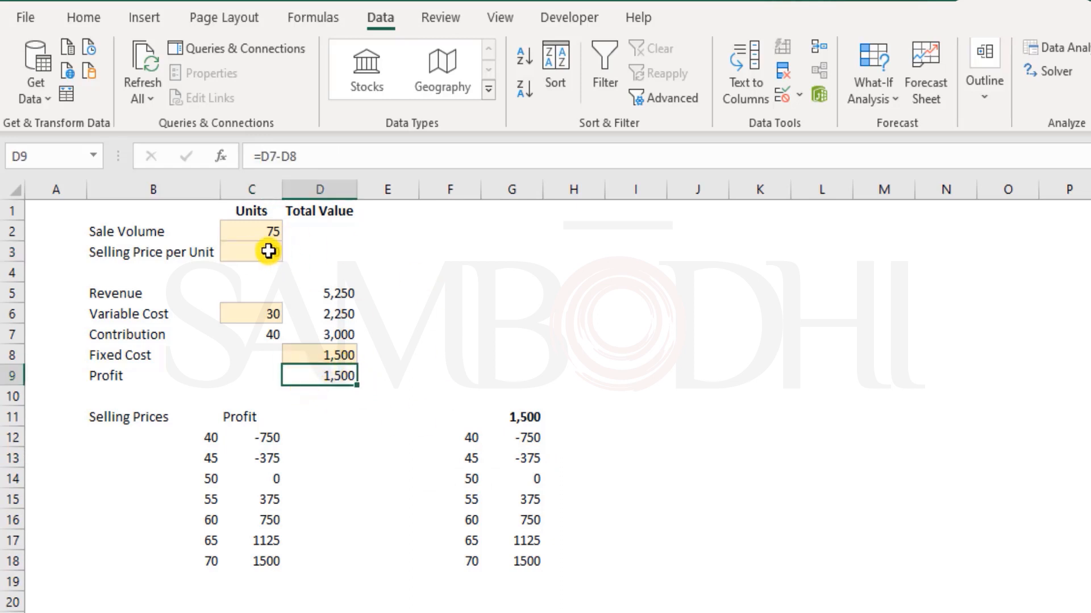
click(524, 477)
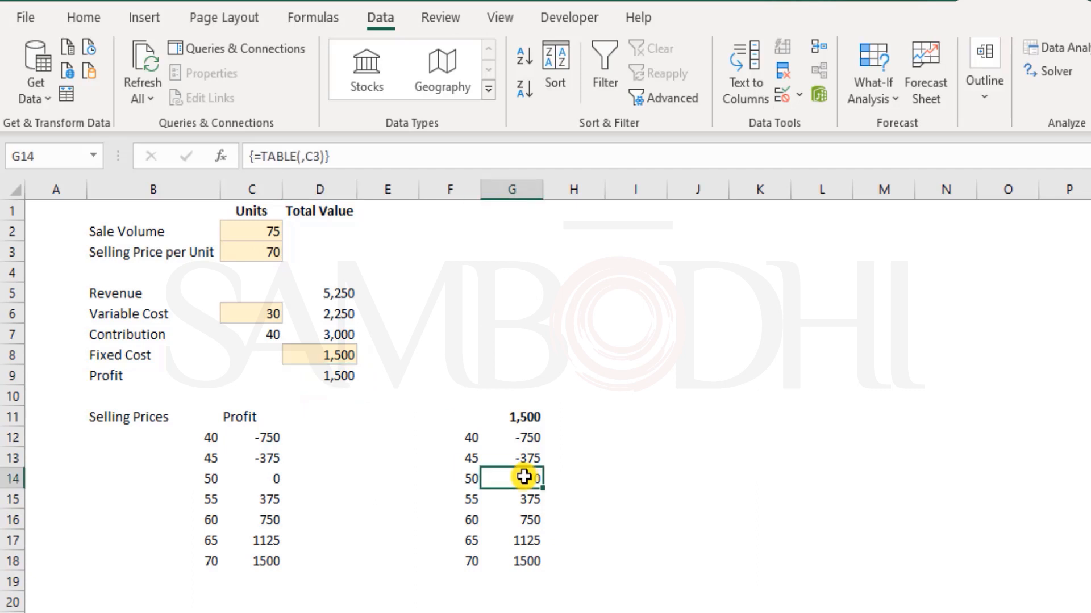
drag(470, 438, 473, 559)
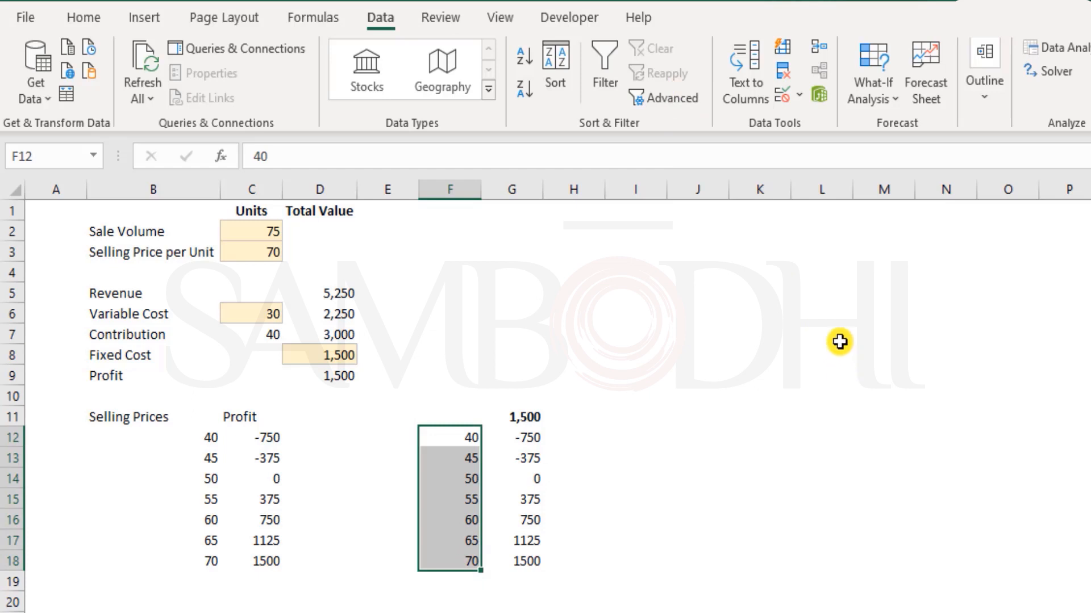
drag(463, 422, 518, 560)
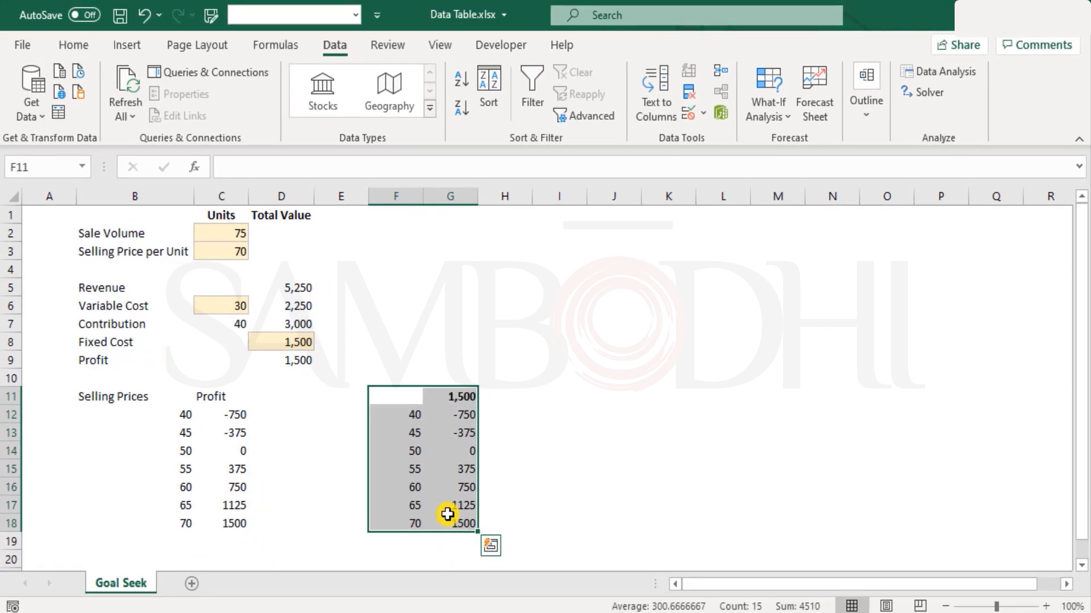